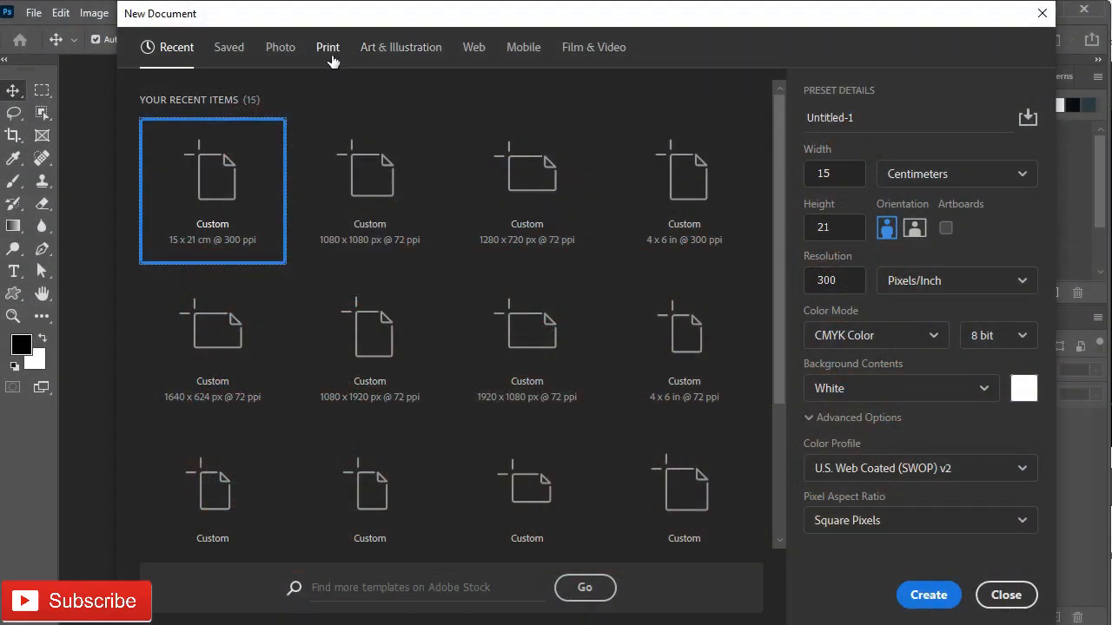
# Step: Create an A4 landscape CMYK document named 'Business Tri fold Brochure Design'
pyautogui.click(707, 191)
pyautogui.click(914, 226)
pyautogui.click(857, 118)
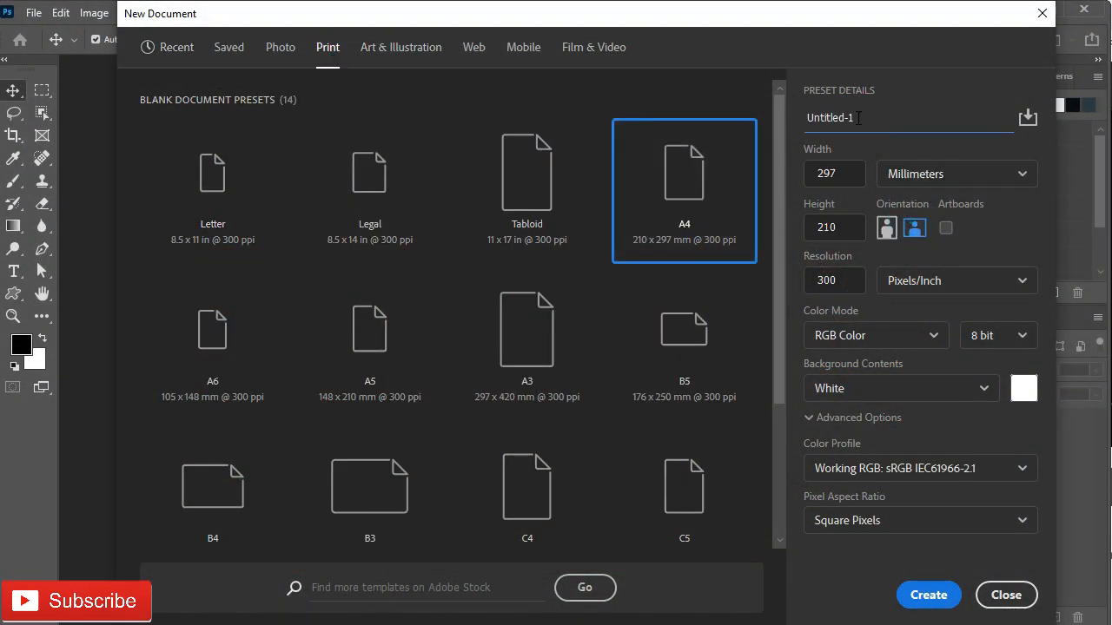
pyautogui.hotkey('ctrl', 'a')
pyautogui.write('Business Tri fold Brochure Design')
pyautogui.click(869, 335)
pyautogui.click(847, 460)
pyautogui.click(924, 596)
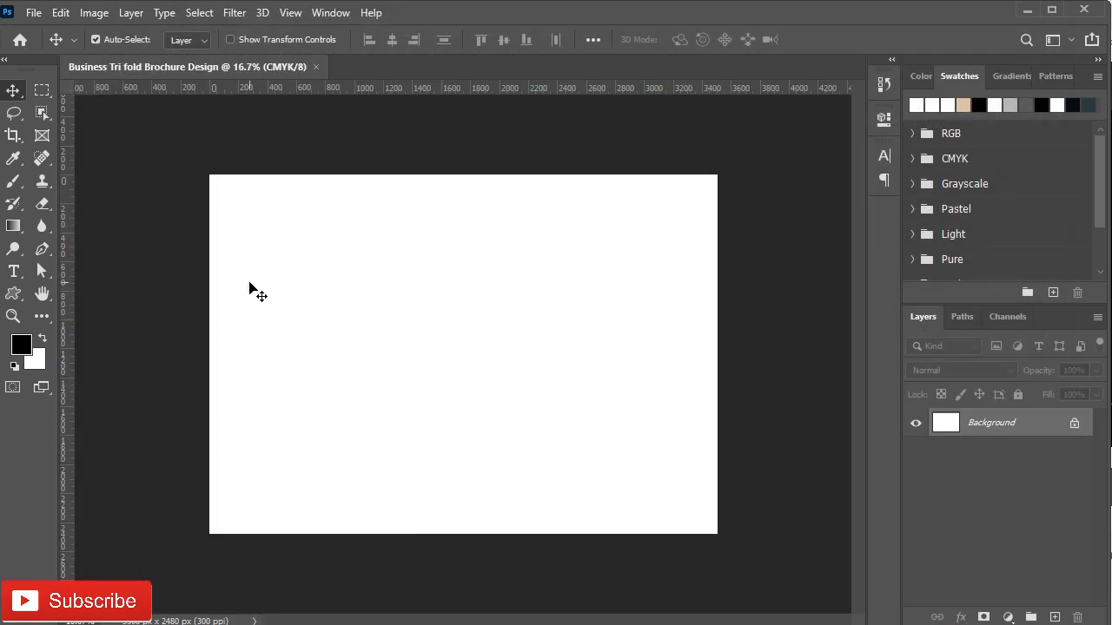
# Step: Add a margin-free 3-column guide layout with no gutter, plus horizontal guides at the page top and bottom
pyautogui.click(290, 13)
pyautogui.click(318, 520)
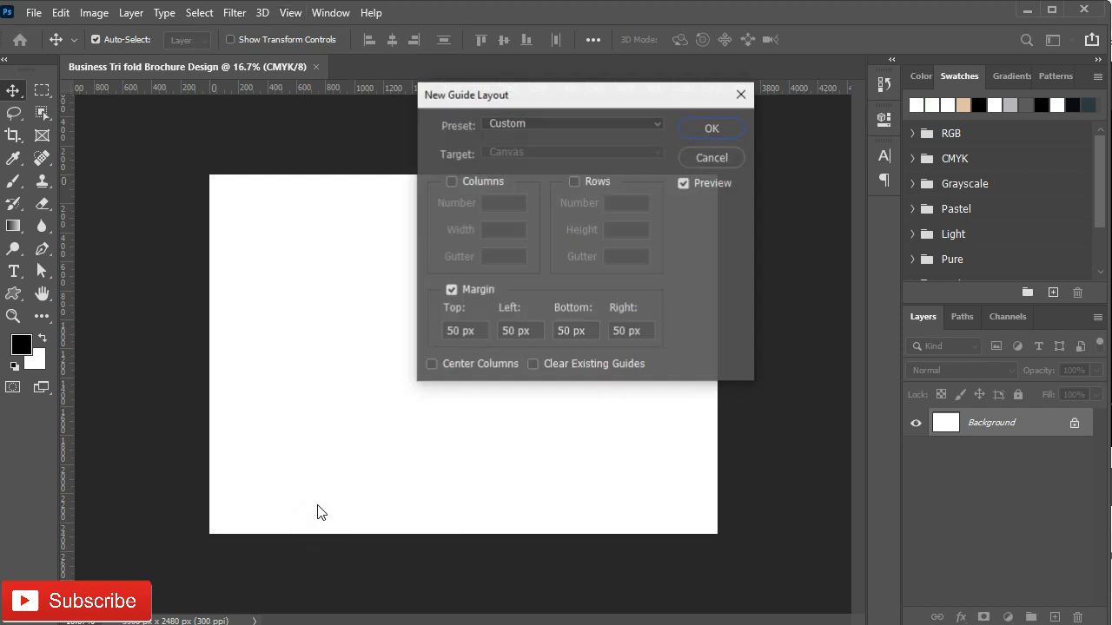
pyautogui.click(450, 290)
pyautogui.click(451, 180)
pyautogui.doubleClick(489, 202)
pyautogui.write('3')
pyautogui.moveTo(517, 261); pyautogui.dragTo(455, 252)
pyautogui.press('BackSpace')
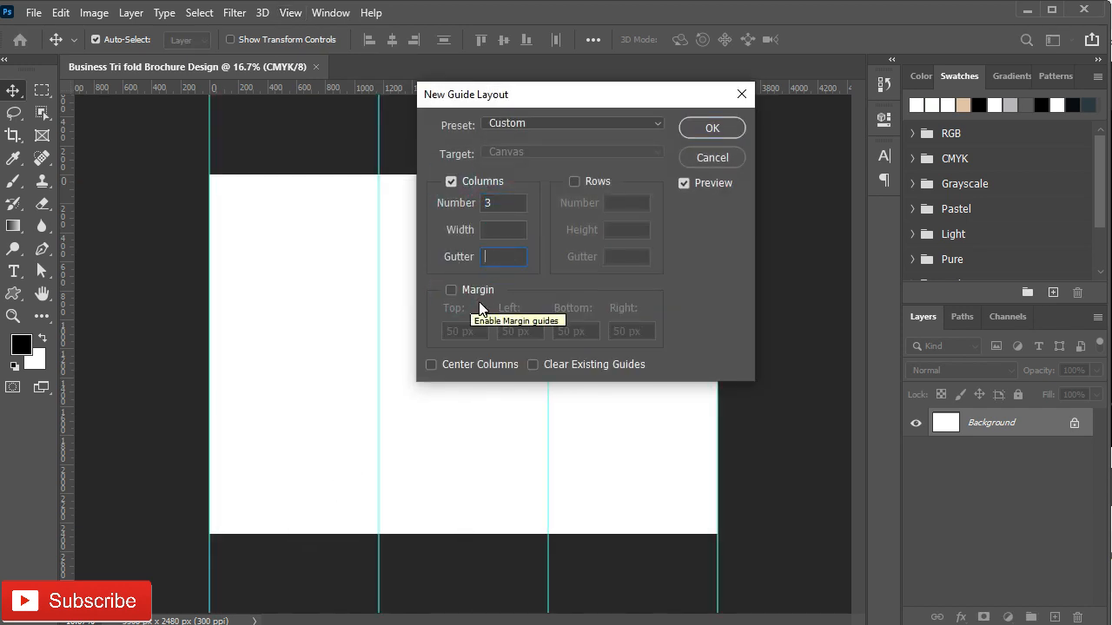
pyautogui.click(712, 127)
pyautogui.moveTo(424, 87); pyautogui.dragTo(436, 173)
pyautogui.moveTo(397, 89); pyautogui.dragTo(423, 534)
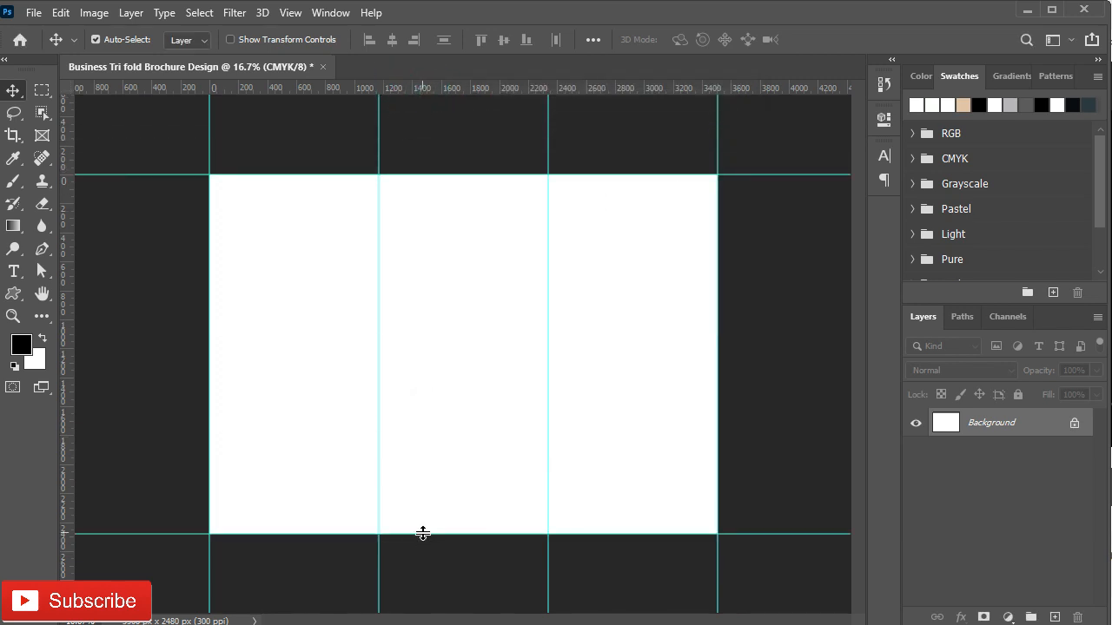
# Step: Draw a black 2423 px bar rectangle and align it with the page's left edge
pyautogui.rightClick(13, 293)
pyautogui.click(87, 293)
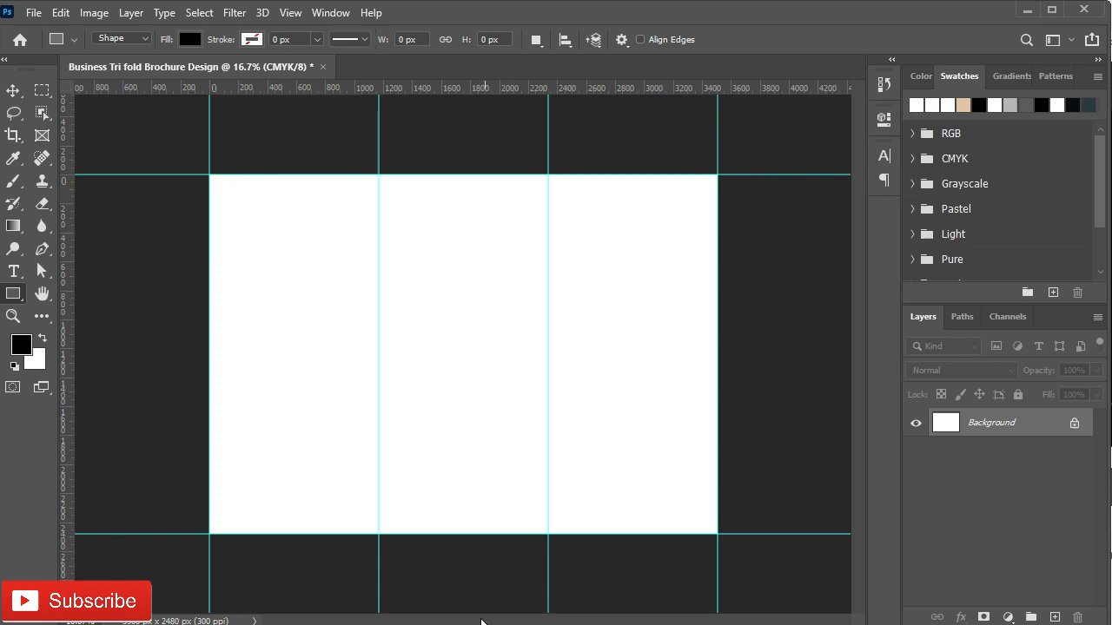
pyautogui.click(308, 343)
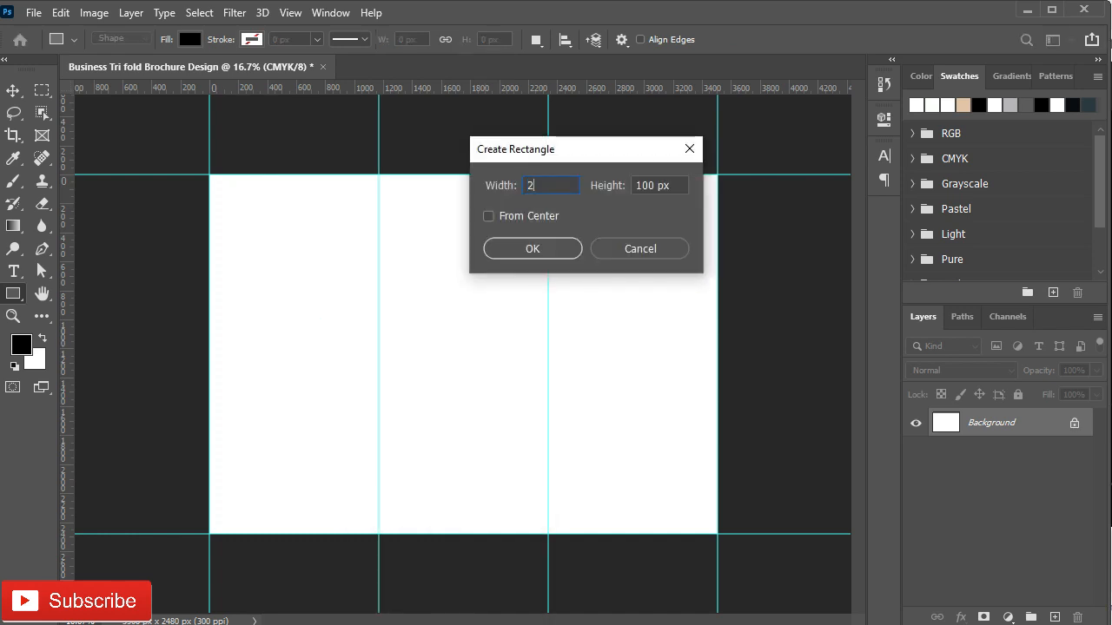
pyautogui.click(677, 182)
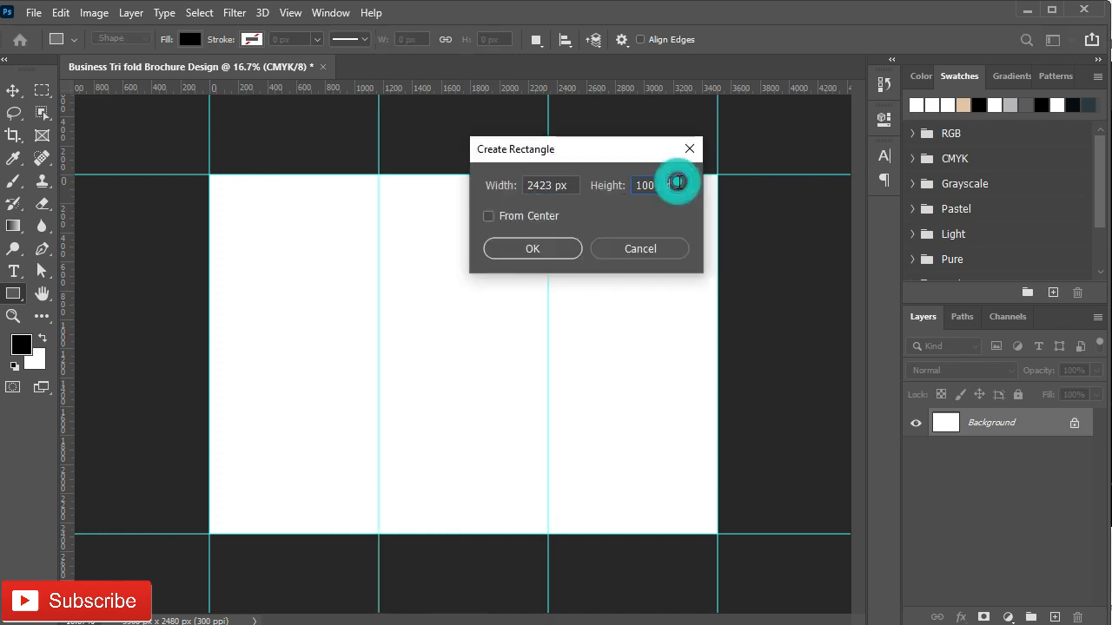
pyautogui.write('265')
pyautogui.click(504, 253)
pyautogui.press('v')
pyautogui.hotkey('ctrl', '0')
pyautogui.moveTo(469, 382); pyautogui.dragTo(335, 303)
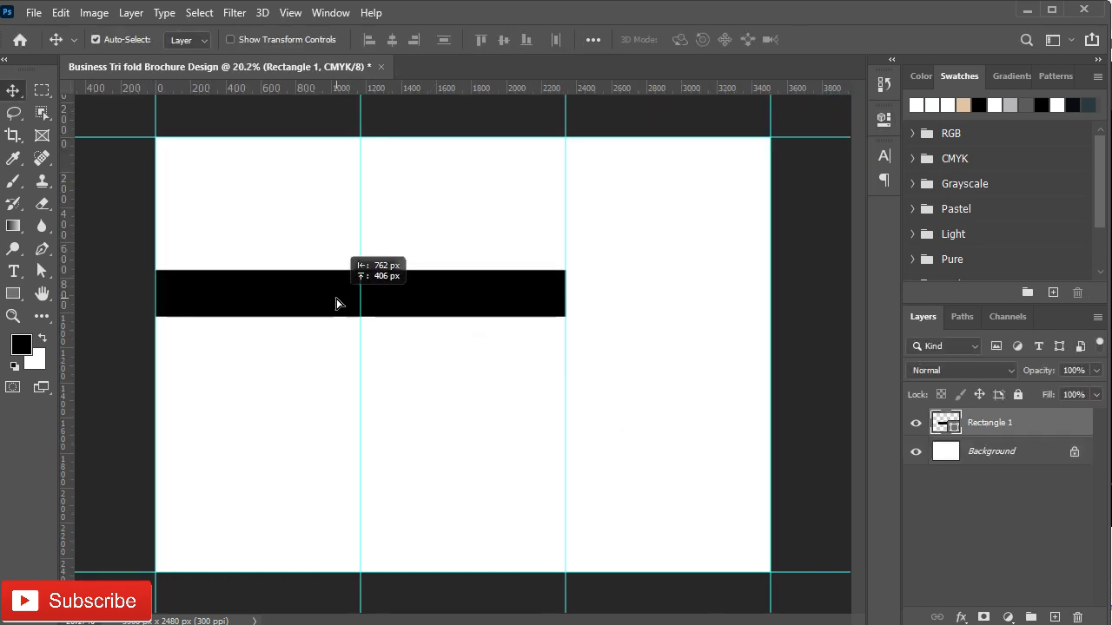
# Step: Duplicate the bar, rotate the copy to about -37°, and join it to the horizontal bar
pyautogui.moveTo(404, 311); pyautogui.dragTo(562, 263)
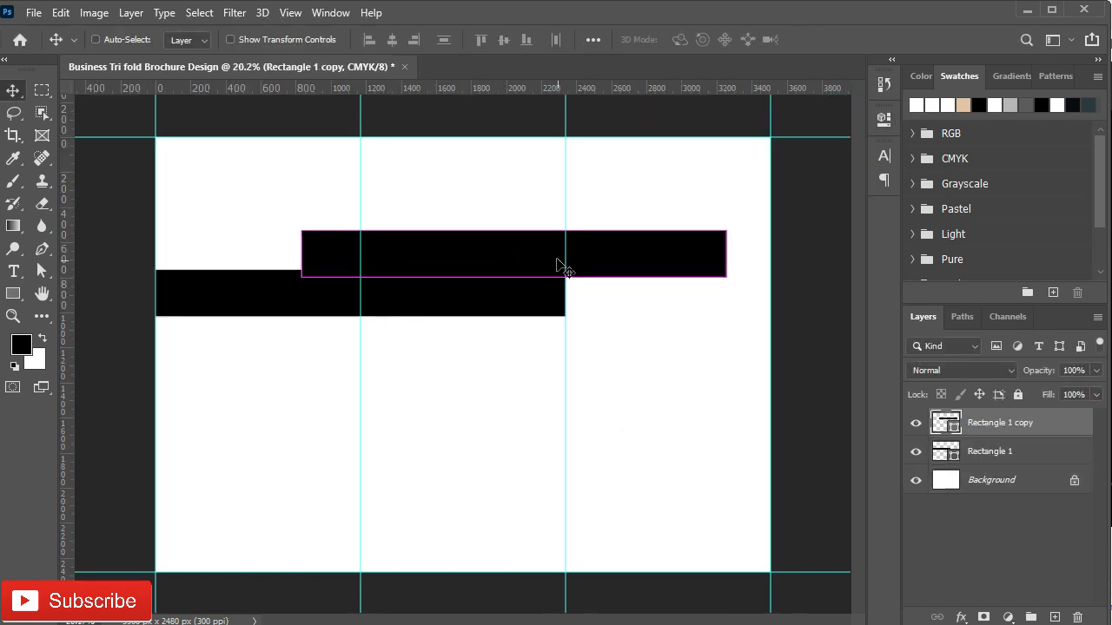
pyautogui.hotkey('ctrl', 't')
pyautogui.click(745, 225)
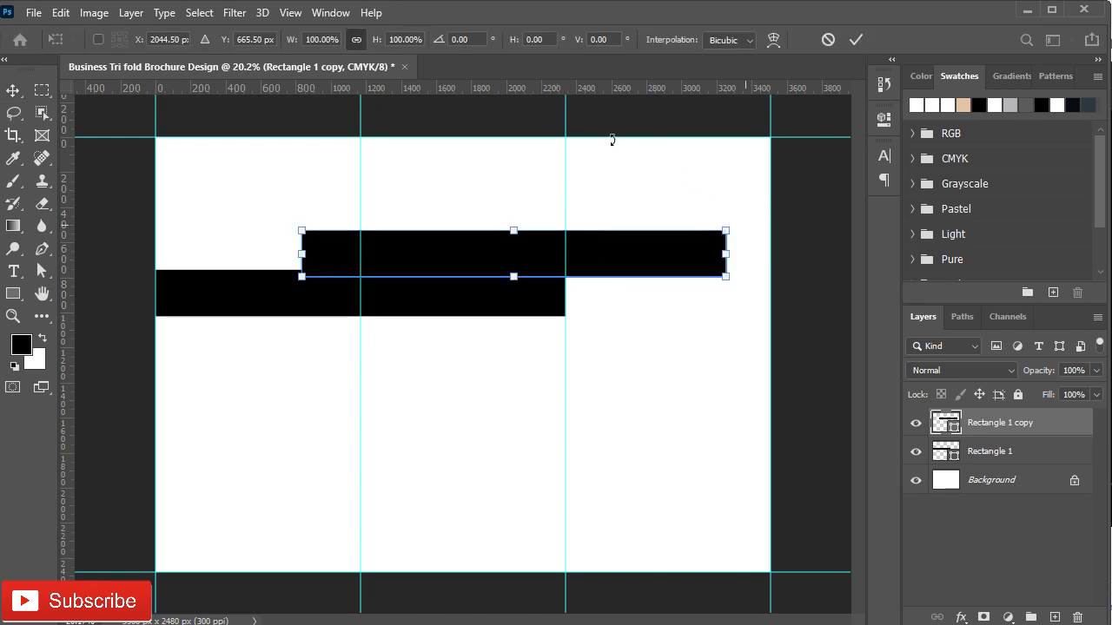
pyautogui.moveTo(626, 147); pyautogui.dragTo(618, 158)
pyautogui.moveTo(516, 251); pyautogui.dragTo(691, 210)
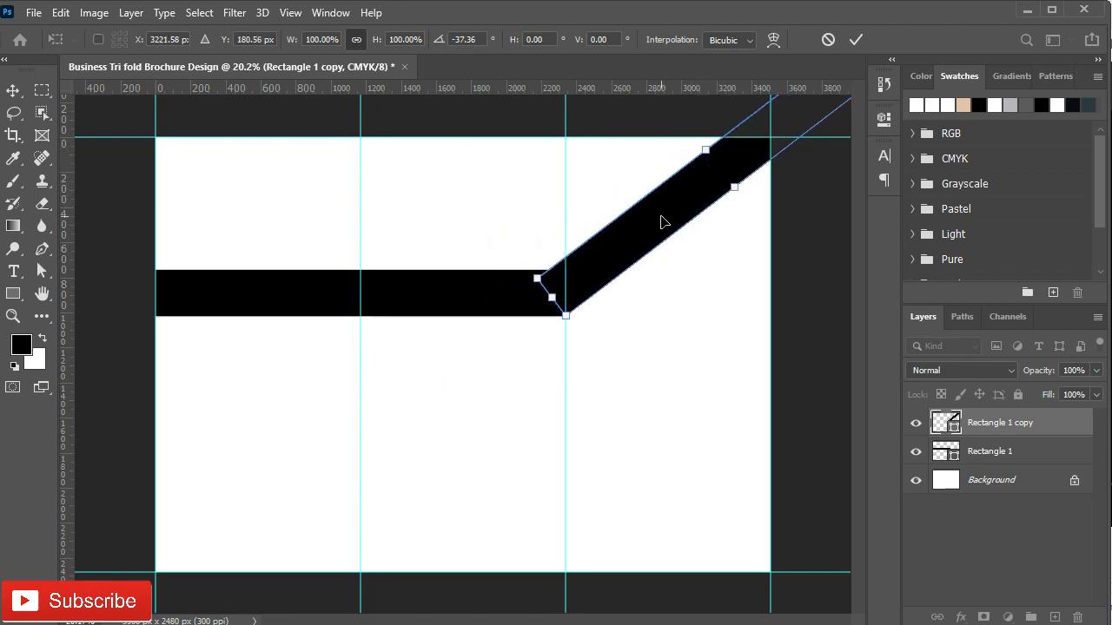
pyautogui.click(856, 40)
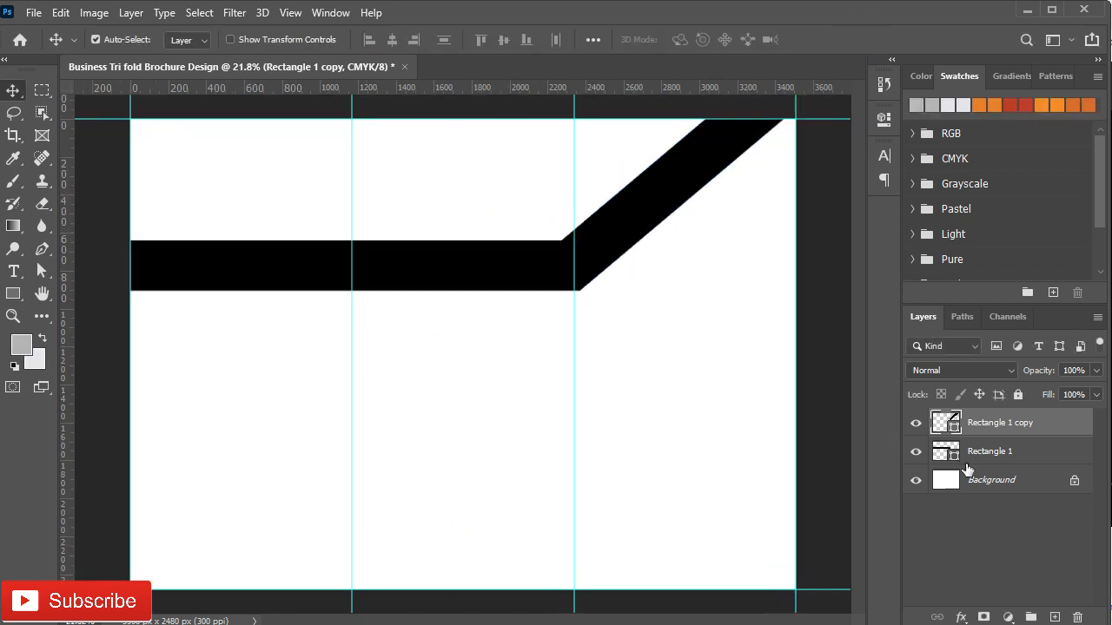
# Step: Merge both bar layers and combine their pieces with Merge Shape Components
pyautogui.keyDown('shift'); pyautogui.click(1001, 456); pyautogui.keyUp('shift')
pyautogui.hotkey('ctrl', 'e')
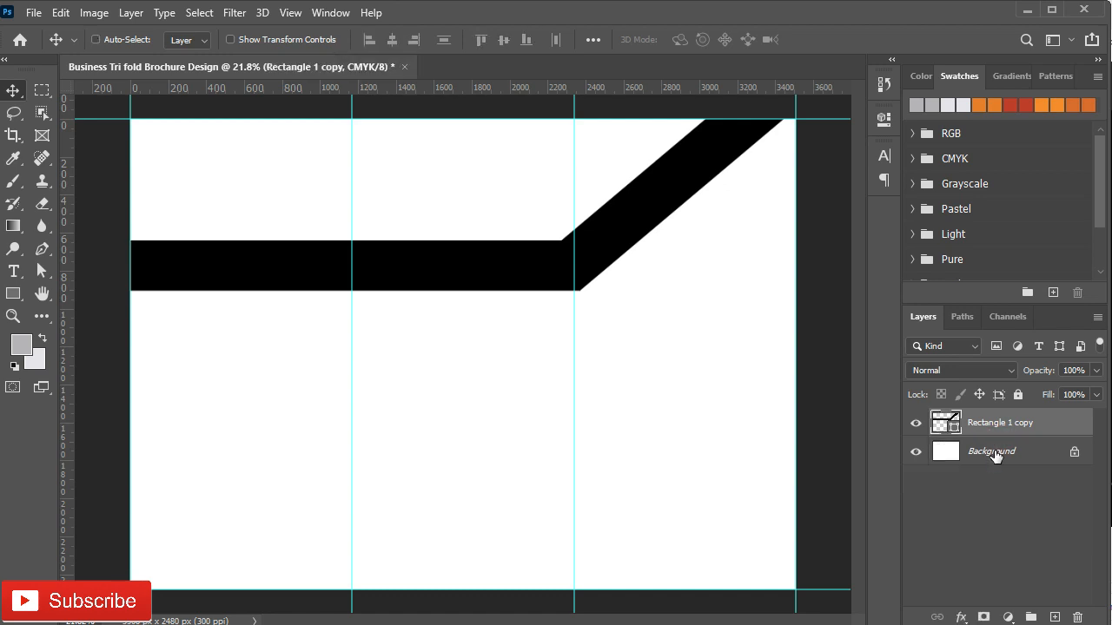
pyautogui.rightClick(15, 293)
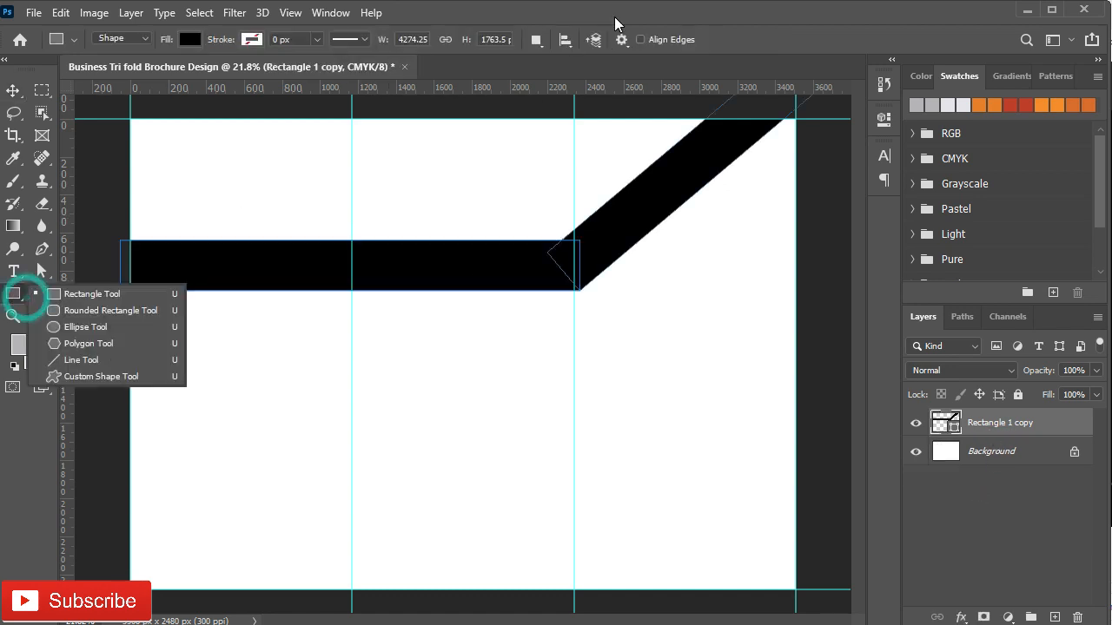
pyautogui.click(69, 293)
pyautogui.click(537, 39)
pyautogui.click(556, 161)
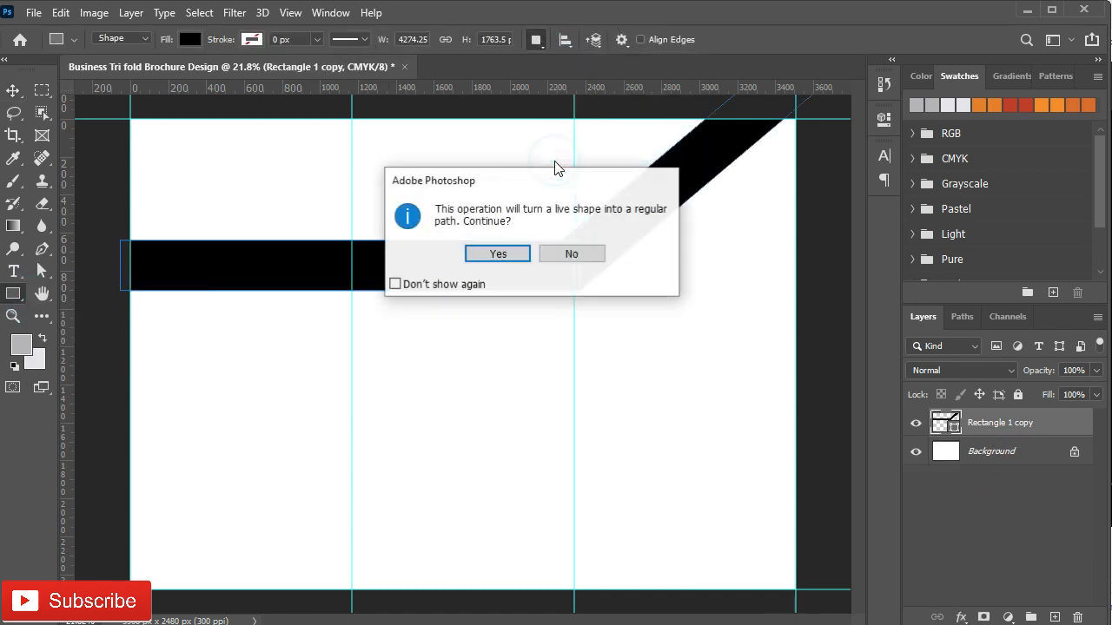
pyautogui.click(498, 254)
# Step: Give the bent bar a light grey linear Gradient Overlay angled at -27°
pyautogui.press('v')
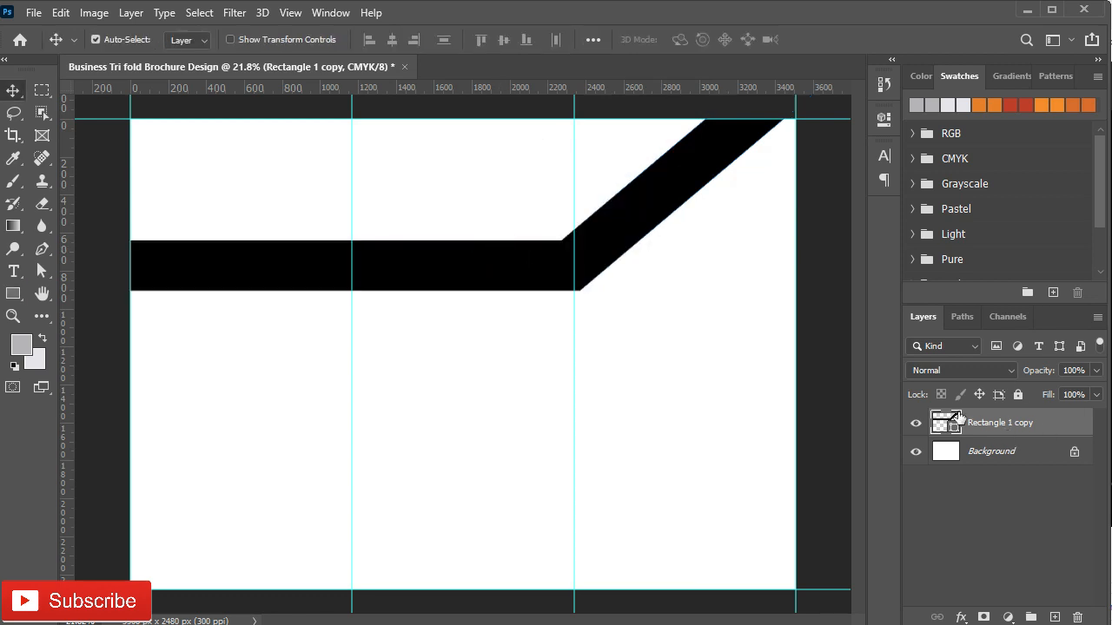
pyautogui.doubleClick(1055, 423)
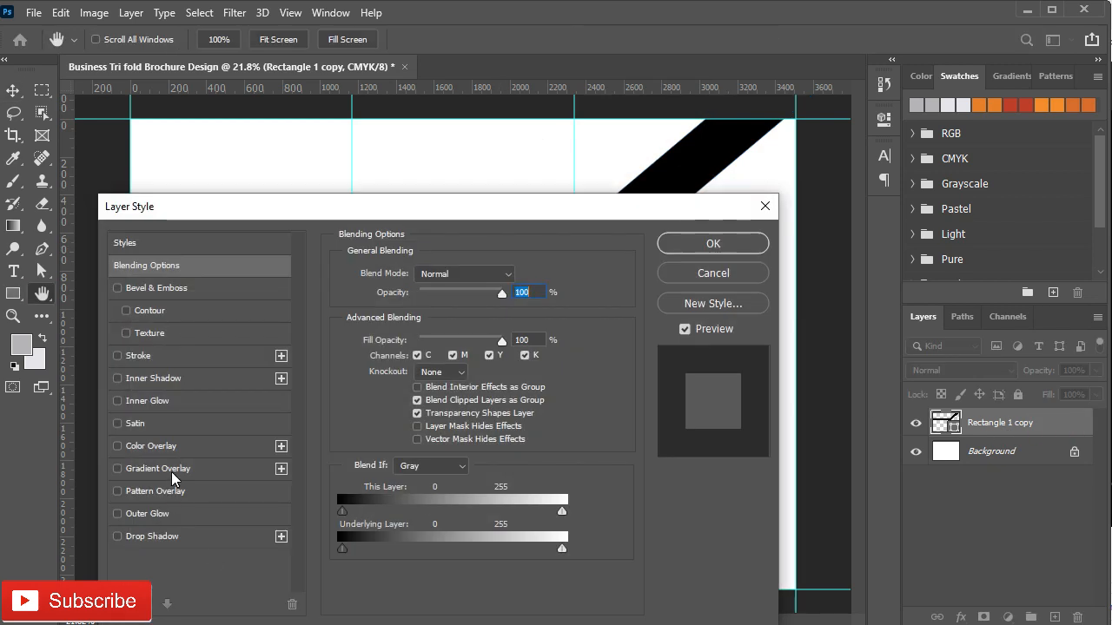
pyautogui.click(171, 471)
pyautogui.click(498, 316)
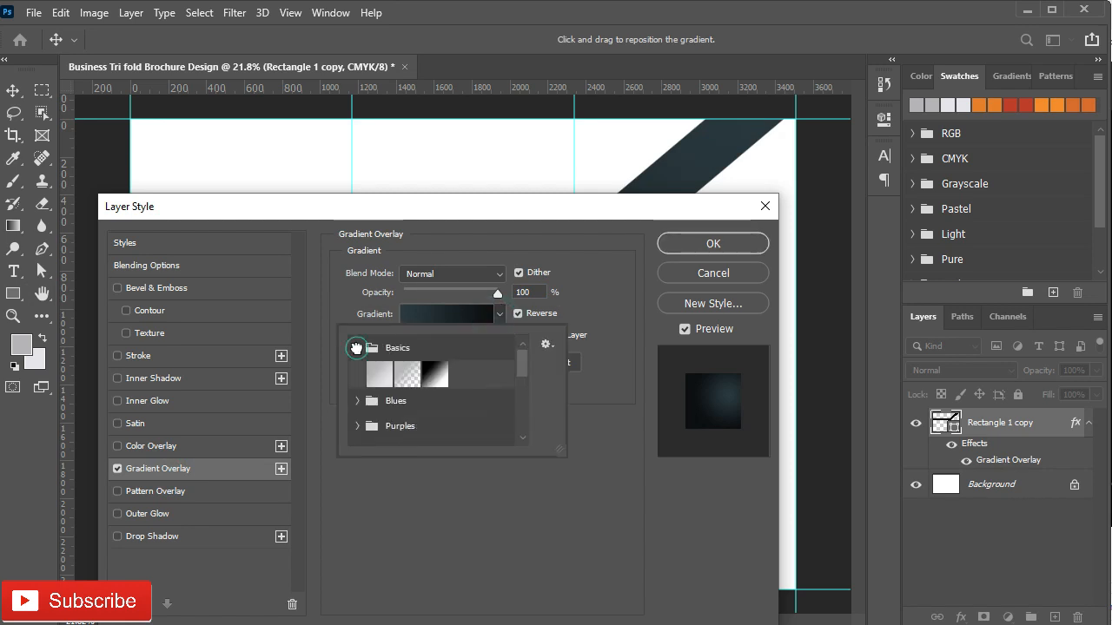
pyautogui.click(357, 348)
pyautogui.click(377, 375)
pyautogui.moveTo(453, 209); pyautogui.dragTo(436, 343)
pyautogui.click(450, 473)
pyautogui.click(434, 491)
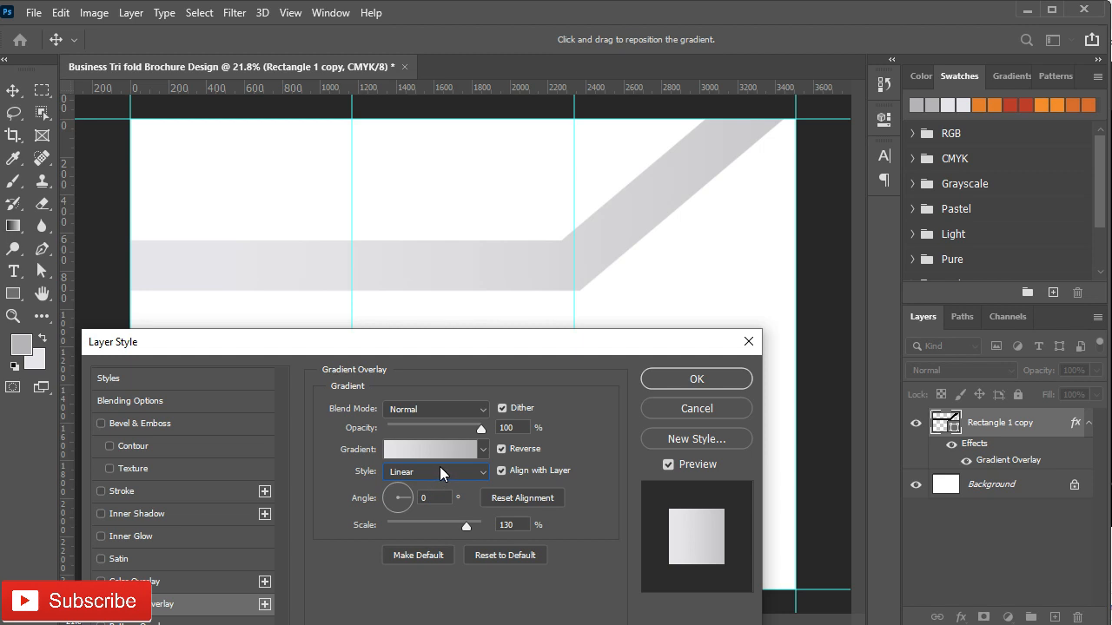
pyautogui.doubleClick(428, 499)
pyautogui.write('-27')
# Step: Turn off Reverse, lighten the gradient's left colour stop, and apply the overlay
pyautogui.click(455, 449)
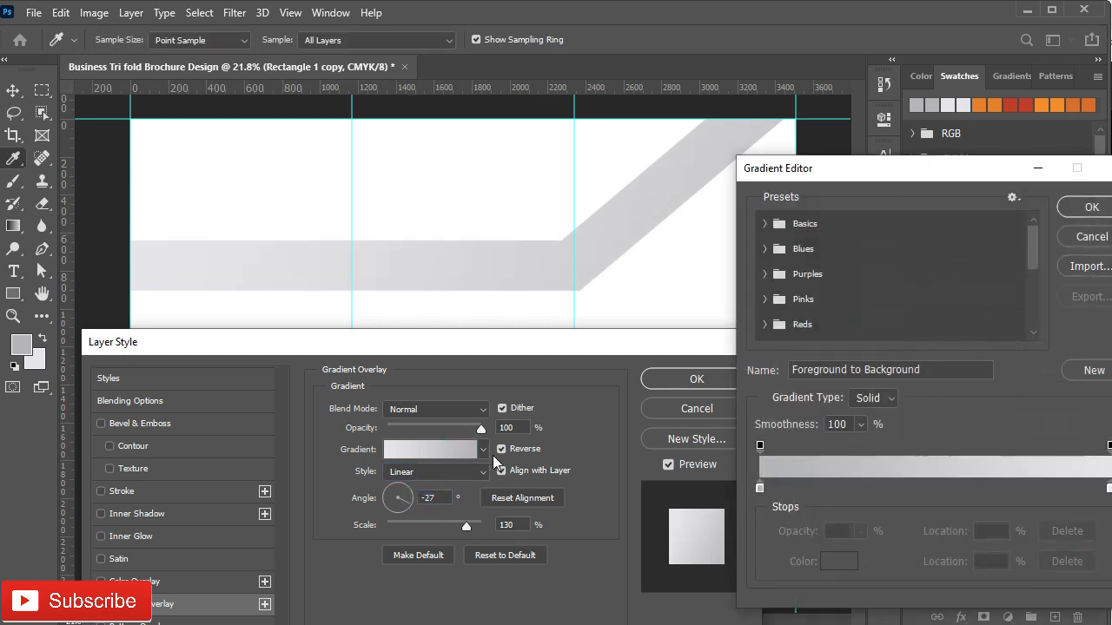
pyautogui.click(1083, 239)
pyautogui.click(501, 449)
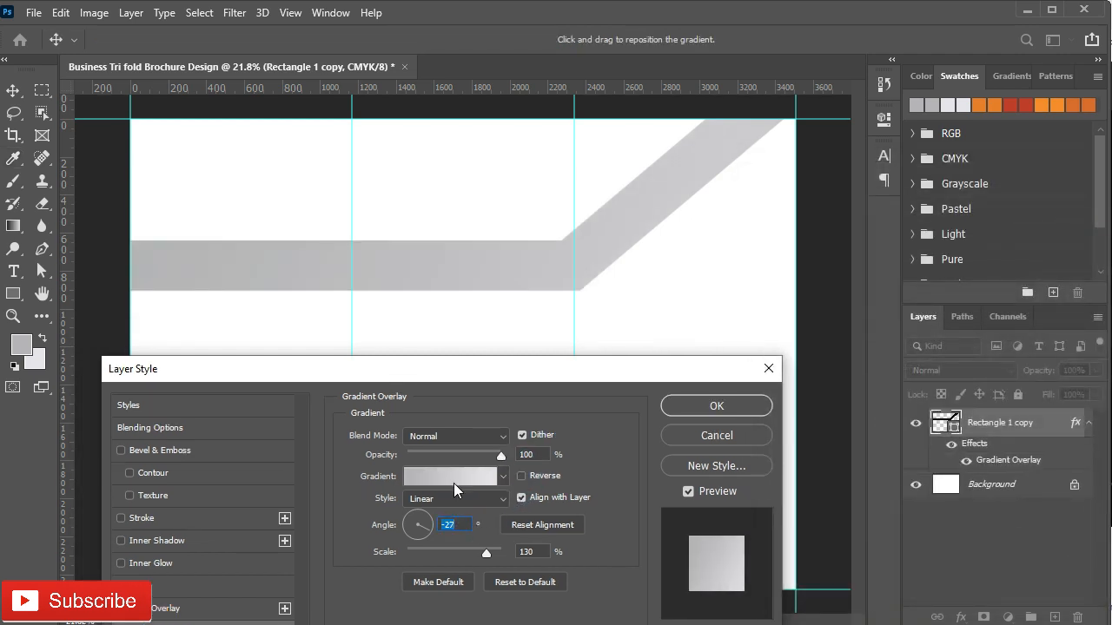
pyautogui.click(453, 483)
pyautogui.click(759, 490)
pyautogui.click(827, 562)
pyautogui.click(583, 377)
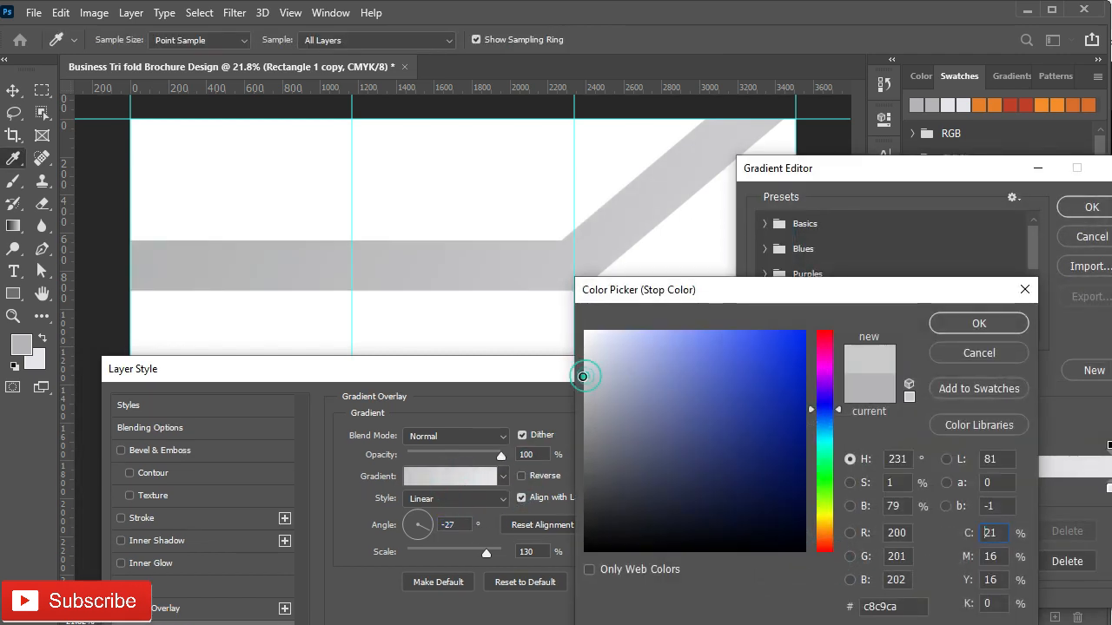
pyautogui.click(979, 323)
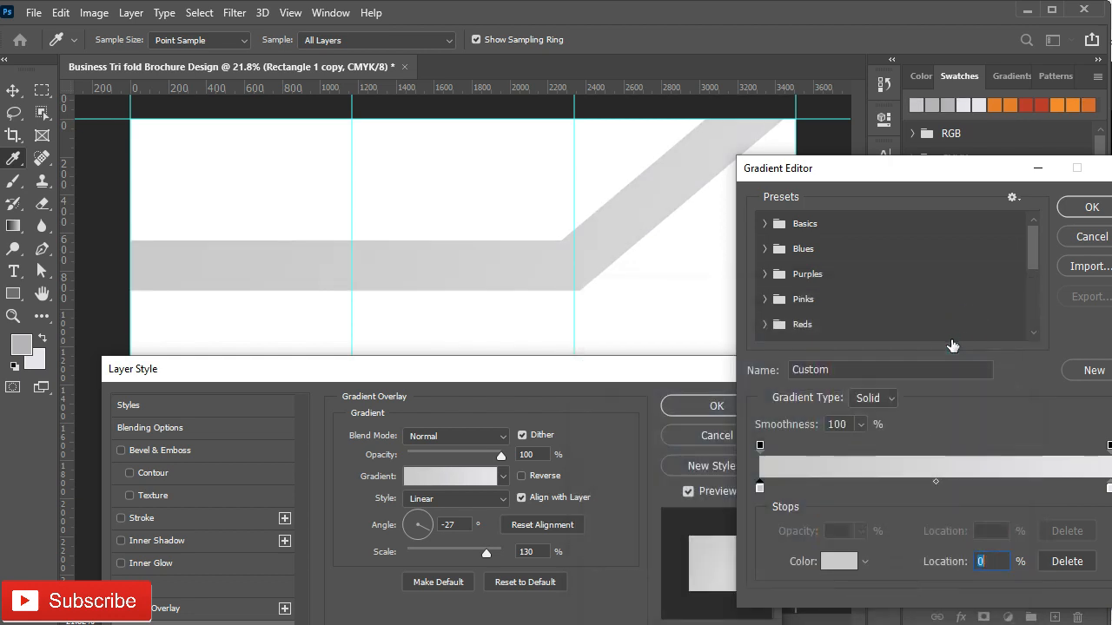
pyautogui.click(1067, 217)
pyautogui.click(716, 406)
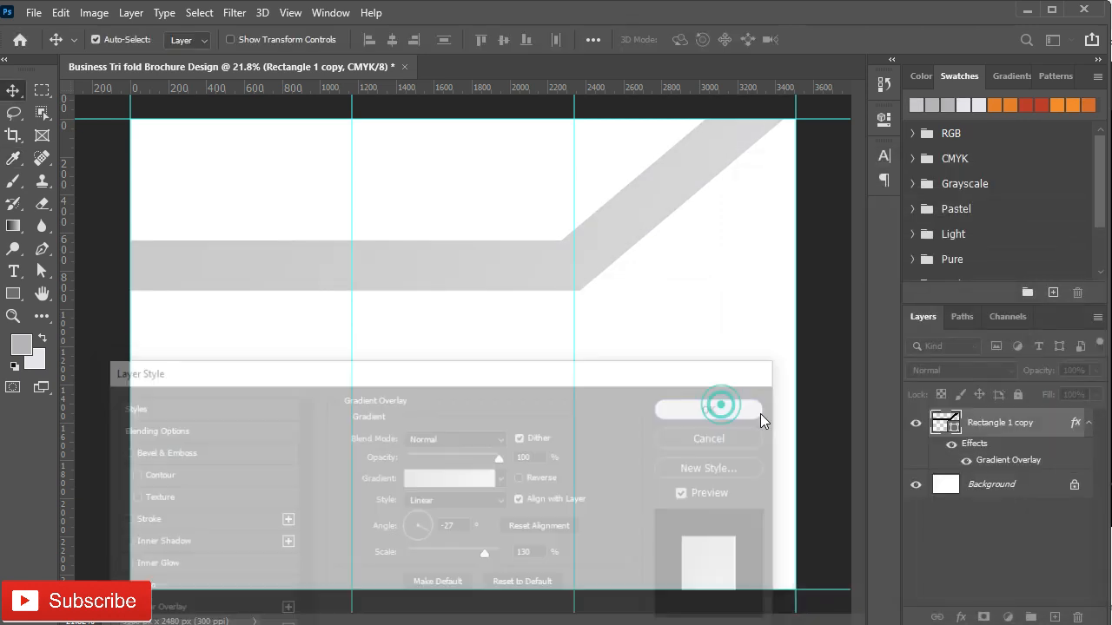
pyautogui.click(292, 363)
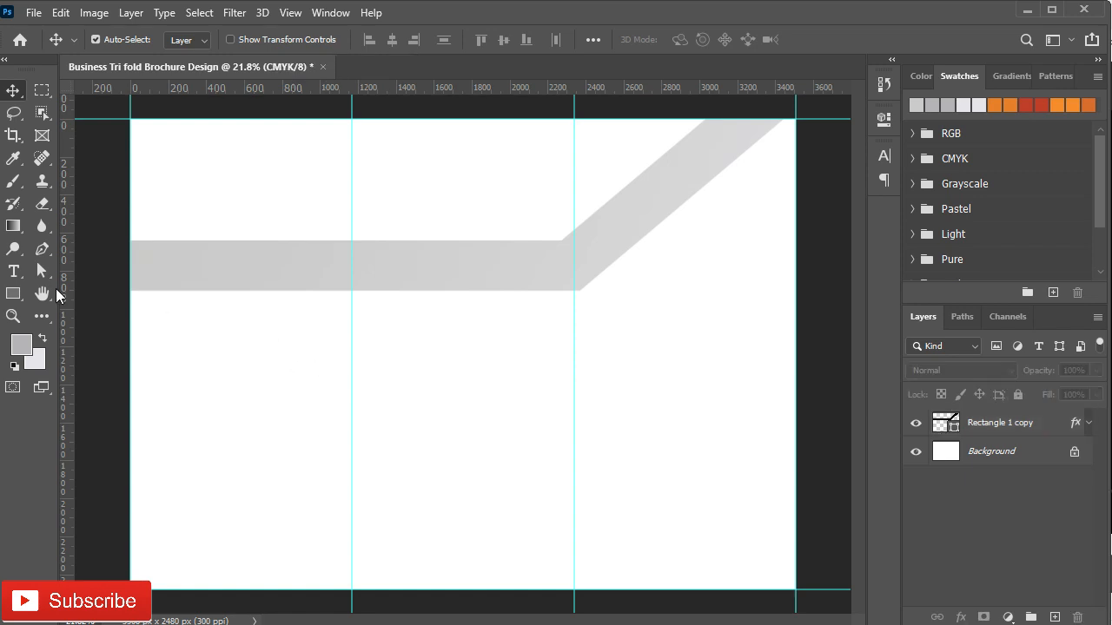
pyautogui.click(13, 294)
# Step: Create a red 634 x 634 px square
pyautogui.click(219, 423)
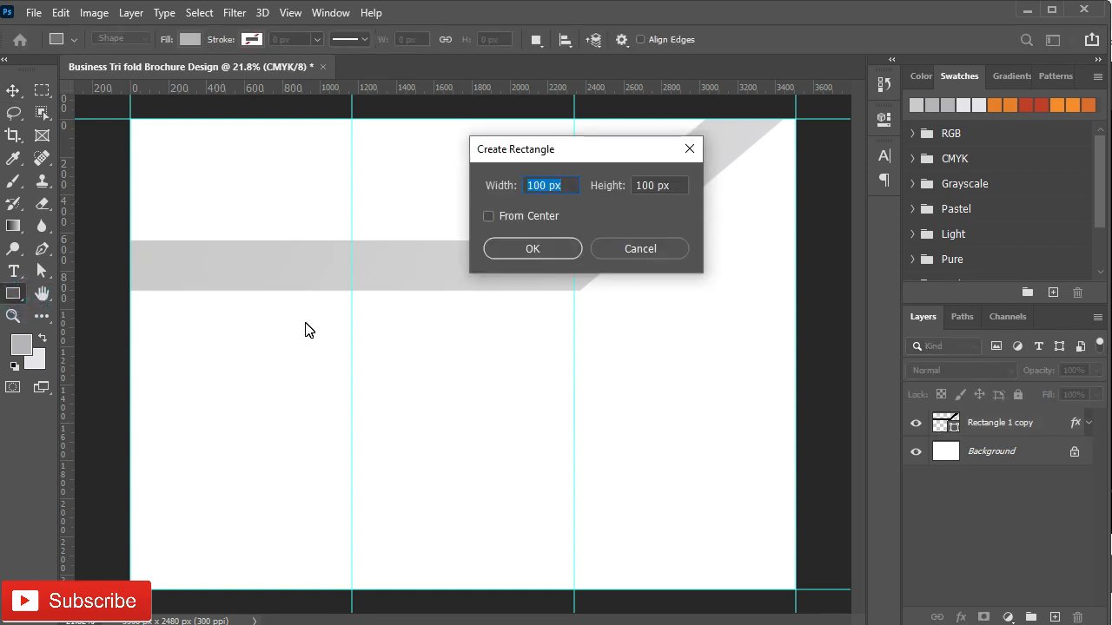
pyautogui.click(565, 185)
pyautogui.press('Tab')
pyautogui.press('BackSpace')
pyautogui.write('634')
pyautogui.click(533, 249)
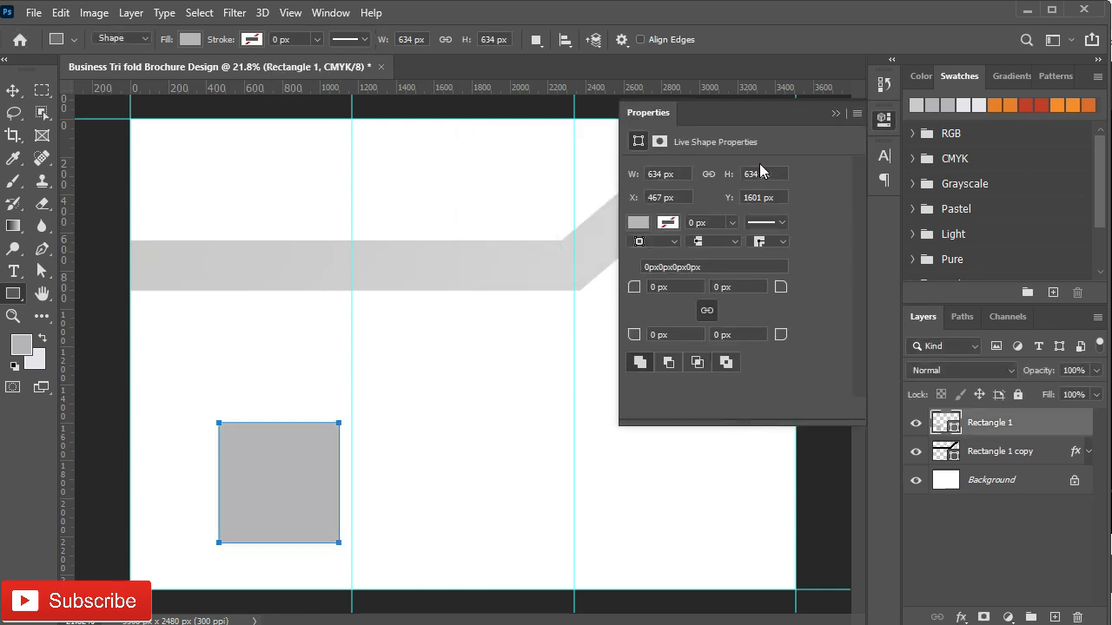
pyautogui.click(639, 222)
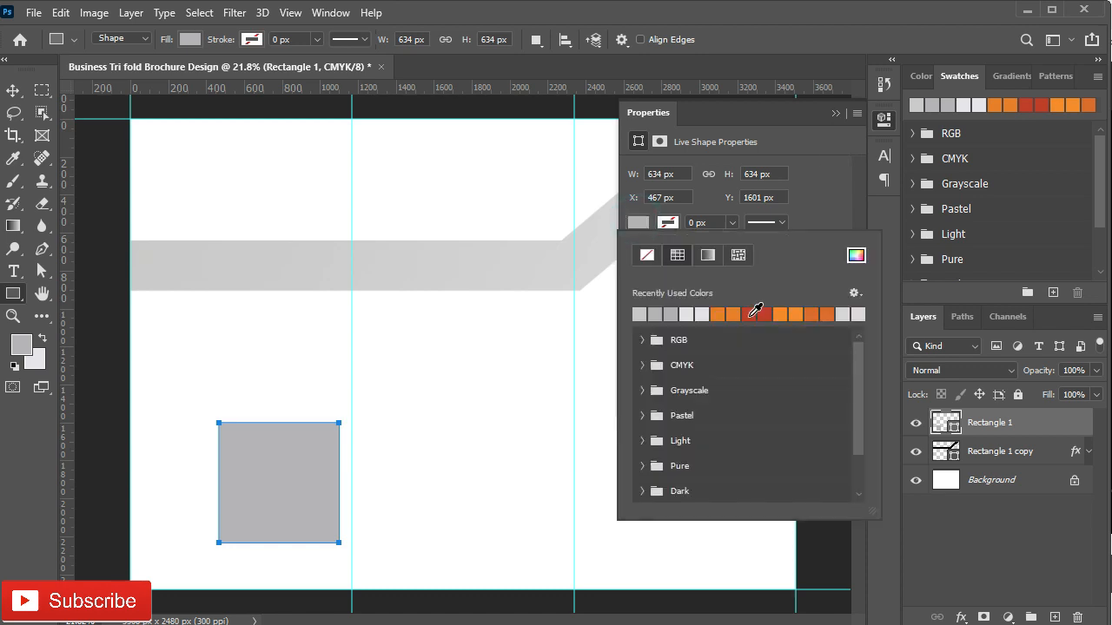
pyautogui.click(756, 310)
# Step: Create a 300 x 300 px square and place it beside the large square
pyautogui.scroll(1, 434, 362)
pyautogui.click(434, 362)
pyautogui.write('300')
pyautogui.click(663, 184)
pyautogui.write('300')
pyautogui.click(532, 249)
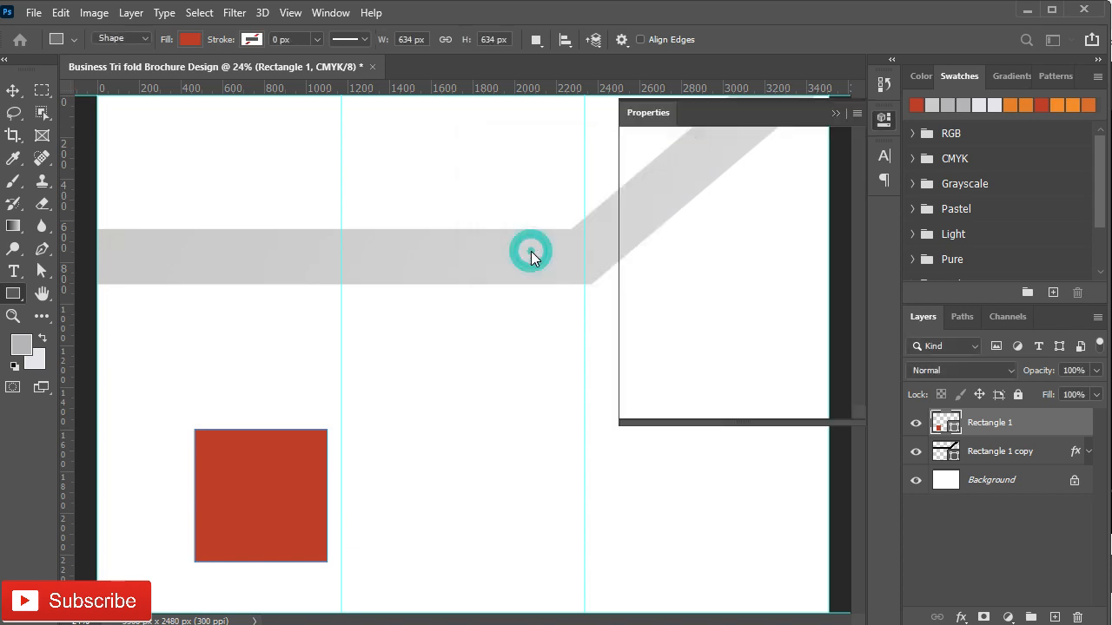
pyautogui.click(836, 113)
pyautogui.press('v')
pyautogui.scroll(2, 153, 582)
pyautogui.moveTo(596, 303); pyautogui.dragTo(460, 525)
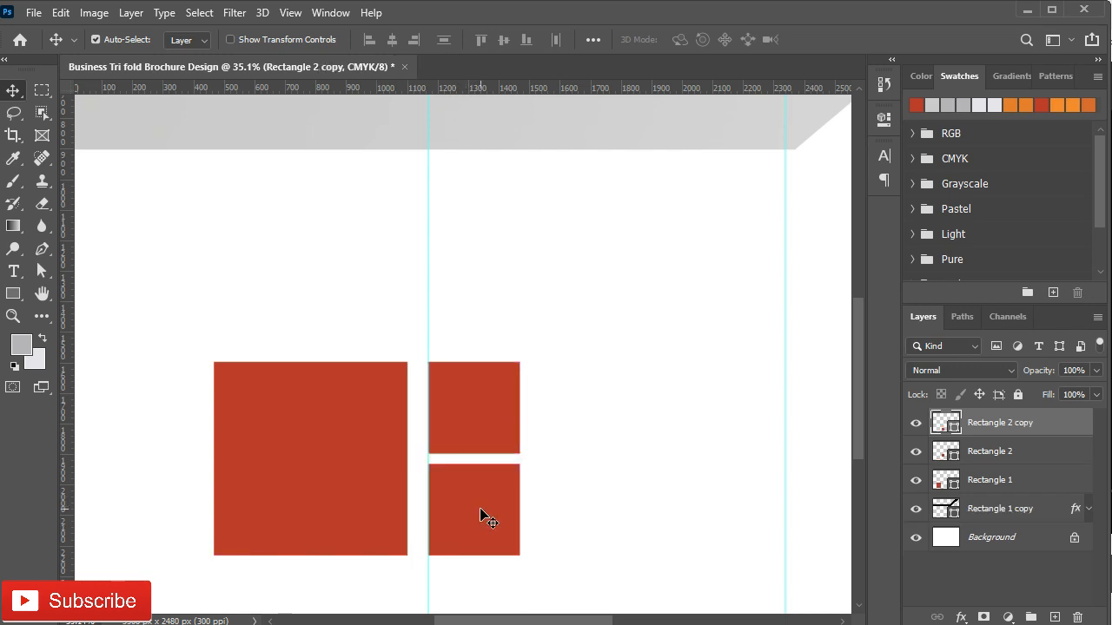
# Step: Duplicate the small squares and group all five rectangle layers as 'Rectangle'
pyautogui.keyDown('shift'); pyautogui.click(999, 449); pyautogui.keyUp('shift')
pyautogui.keyDown('alt'); pyautogui.moveTo(469, 513); pyautogui.dragTo(583, 520); pyautogui.keyUp('alt')
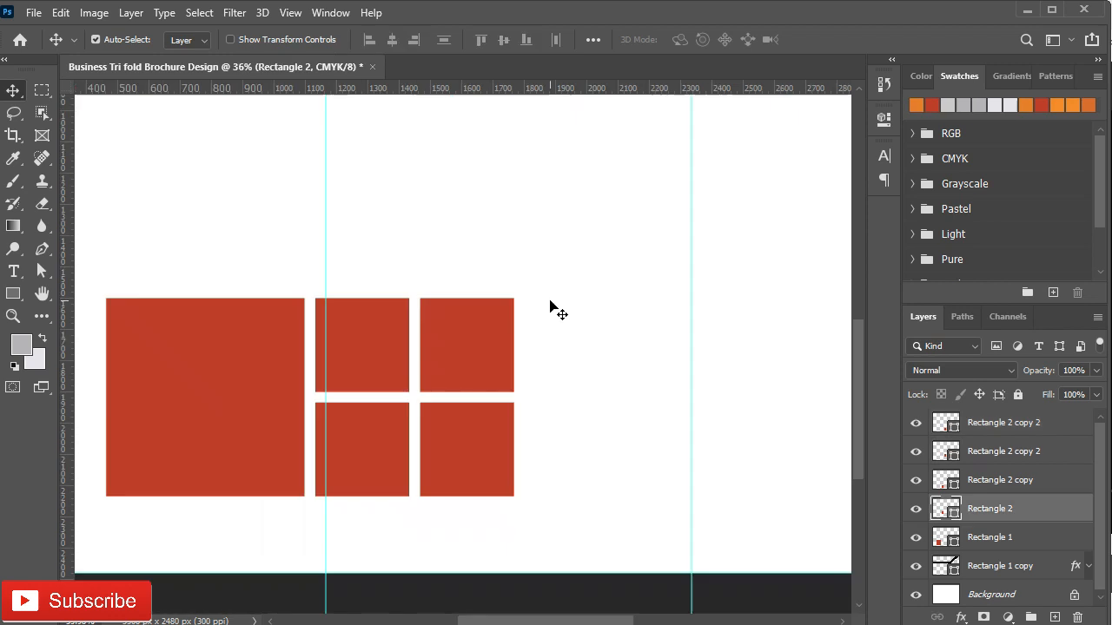
pyautogui.moveTo(350, 345); pyautogui.dragTo(193, 241)
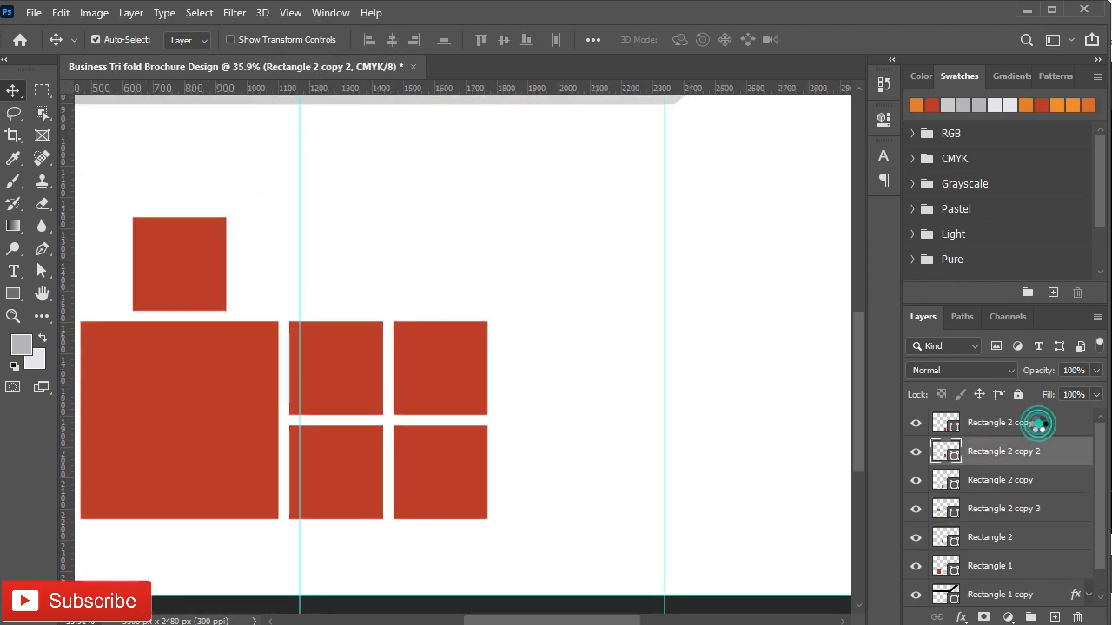
pyautogui.scroll(-1, 999, 538)
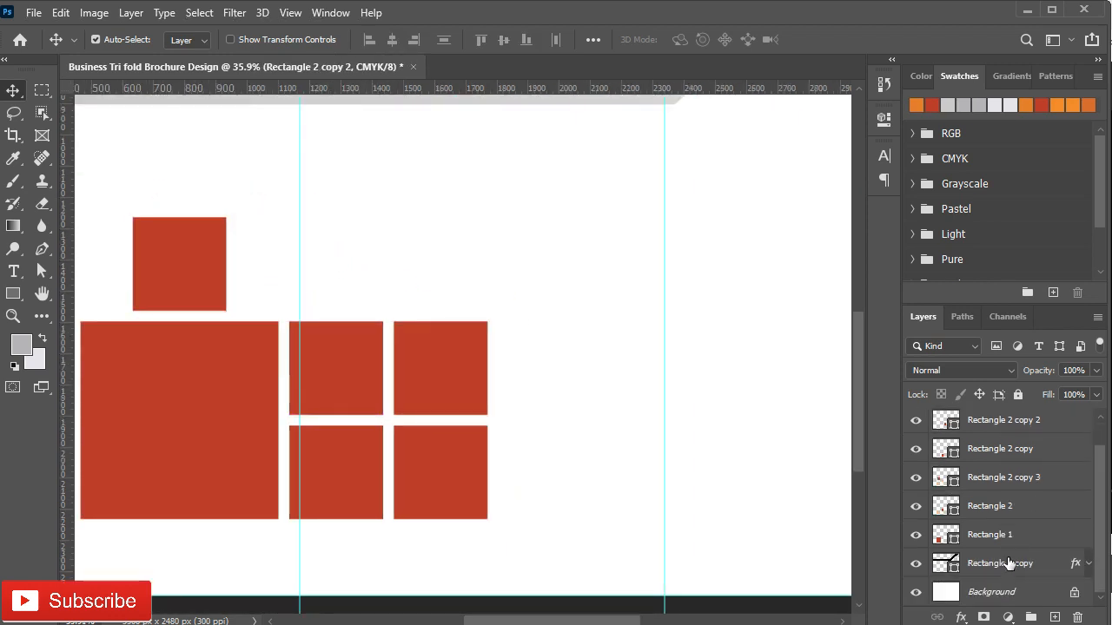
pyautogui.keyDown('shift'); pyautogui.click(999, 536); pyautogui.keyUp('shift')
pyautogui.hotkey('ctrl', 'g')
pyautogui.doubleClick(979, 419)
pyautogui.write('R')
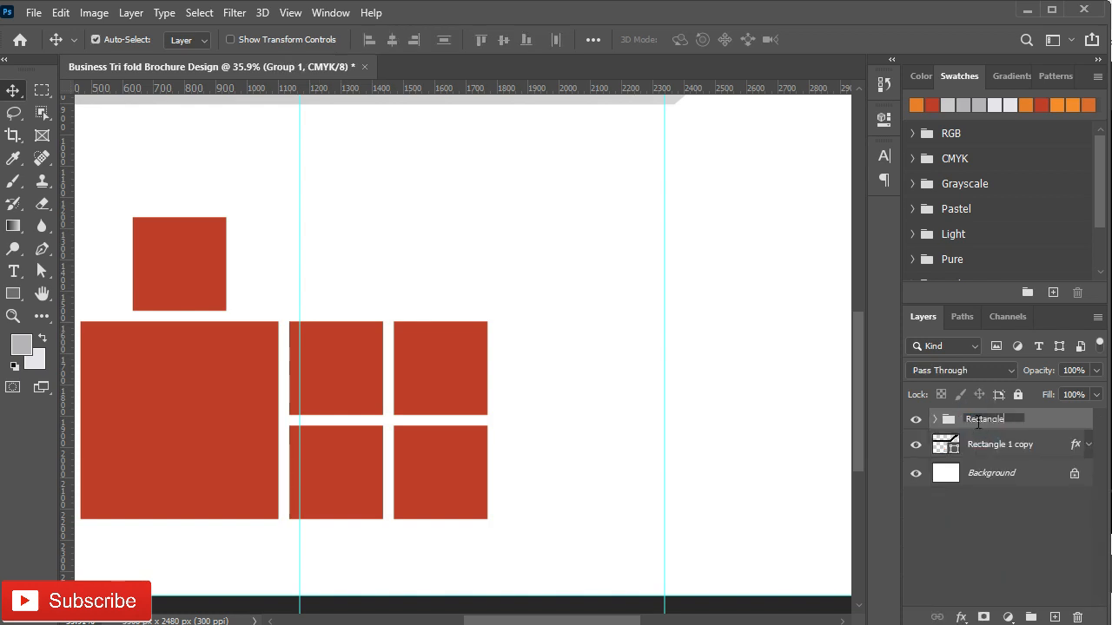
pyautogui.write('ectangle')
pyautogui.press('Return')
# Step: Rotate the Rectangle group about 49°, enlarge it to roughly 118%, and overlap the right edge
pyautogui.scroll(-3, 362, 347)
pyautogui.hotkey('ctrl', 't')
pyautogui.moveTo(509, 356); pyautogui.dragTo(524, 546)
pyautogui.moveTo(259, 424); pyautogui.dragTo(452, 355)
pyautogui.scroll(-2, 412, 356)
pyautogui.scroll(4, 720, 330)
pyautogui.moveTo(636, 444); pyautogui.dragTo(640, 402)
pyautogui.moveTo(356, 360); pyautogui.dragTo(368, 334)
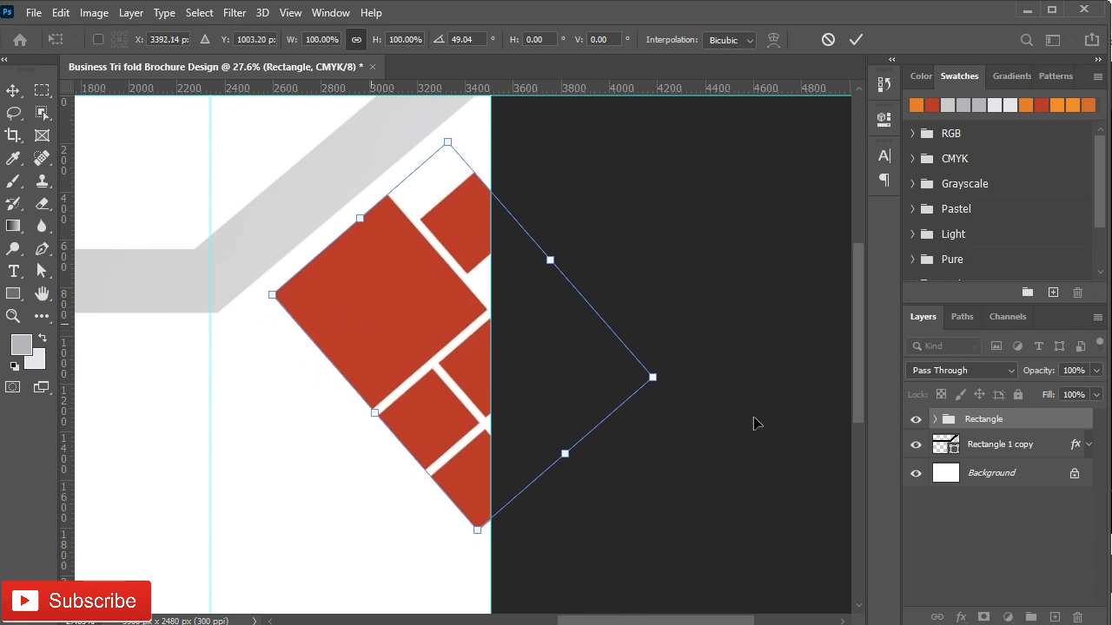
pyautogui.moveTo(436, 356); pyautogui.dragTo(407, 375)
pyautogui.moveTo(448, 552); pyautogui.dragTo(455, 615)
pyautogui.moveTo(324, 391); pyautogui.dragTo(364, 394)
pyautogui.click(858, 41)
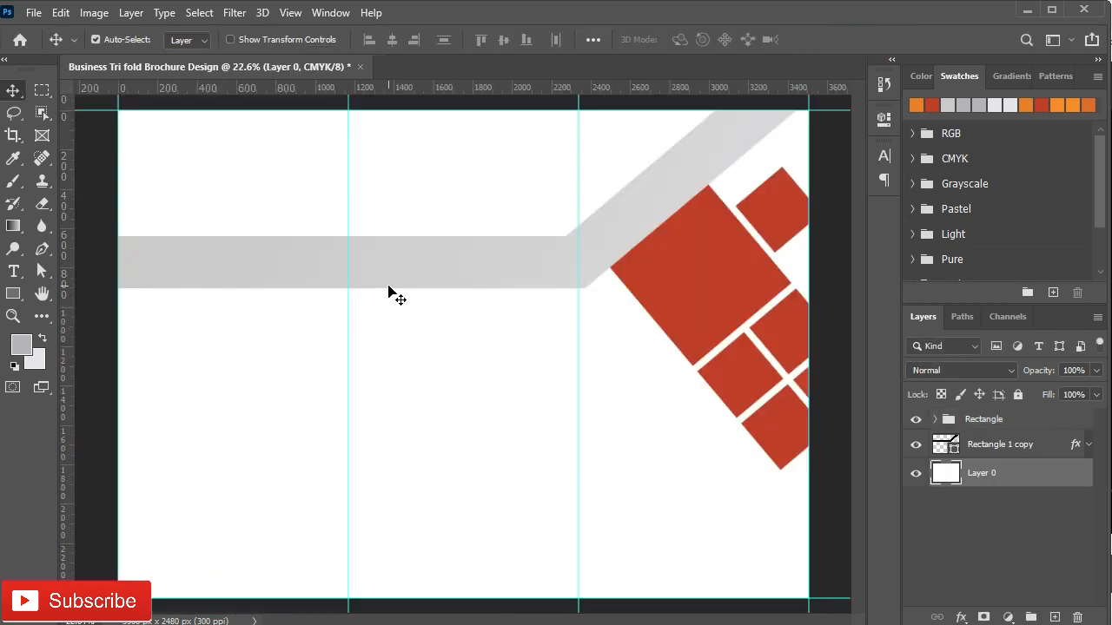
# Step: Move the Rectangle group beneath the Rectangle 1 copy layer
pyautogui.click(948, 420)
pyautogui.moveTo(947, 420); pyautogui.dragTo(973, 458)
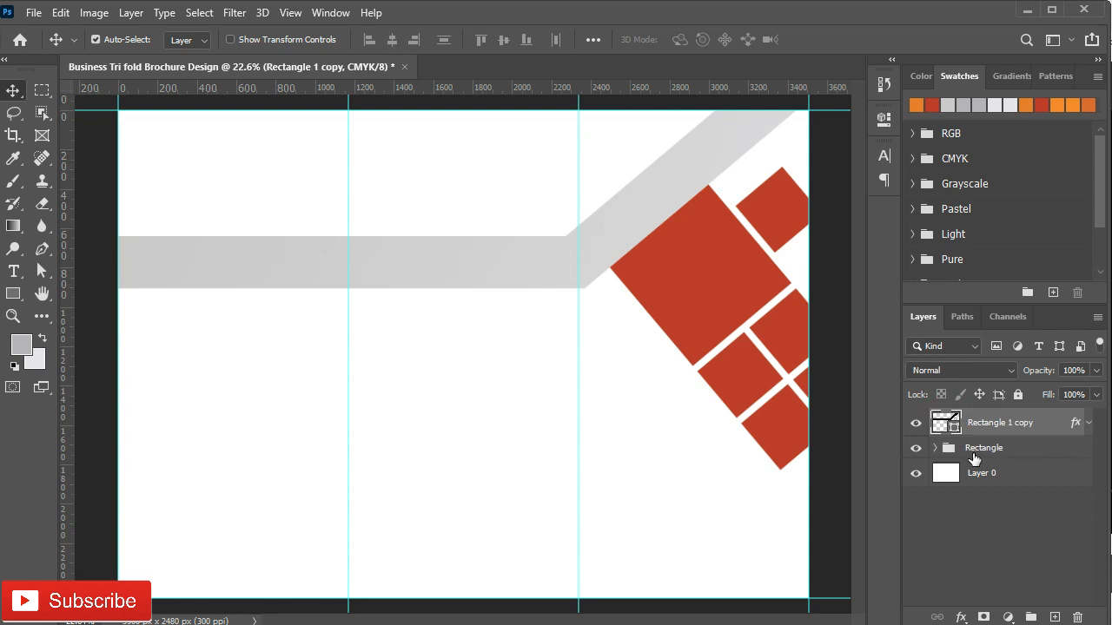
pyautogui.click(971, 447)
# Step: Start a Pen shape at the left page edge, tracing the gray band to where it turns upward
pyautogui.click(40, 253)
pyautogui.rightClick(41, 250)
pyautogui.click(112, 248)
pyautogui.click(103, 263)
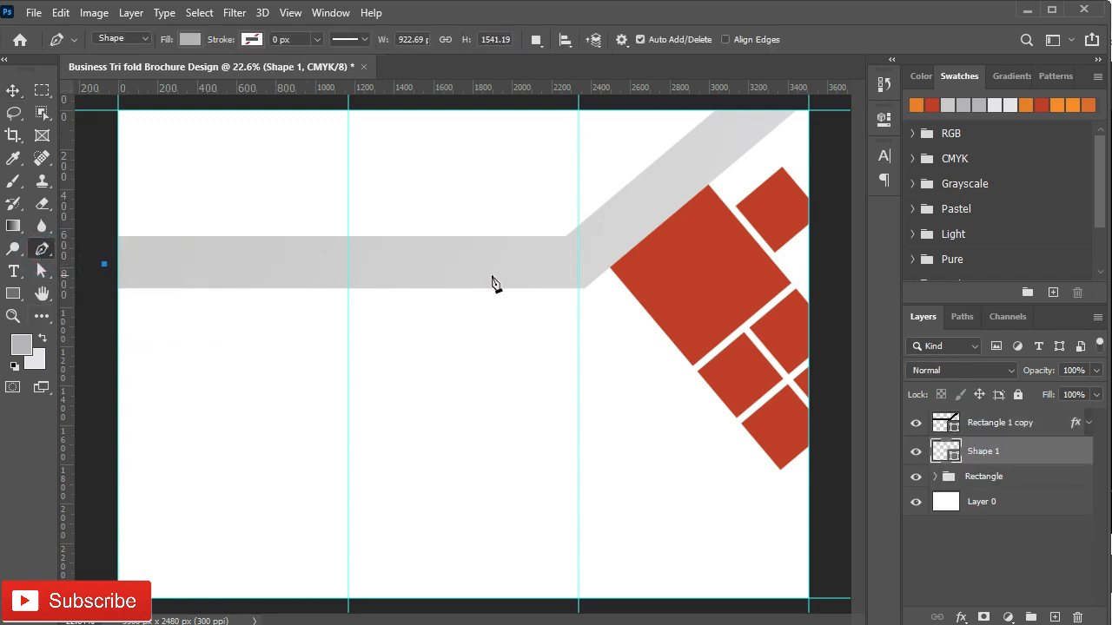
pyautogui.click(551, 261)
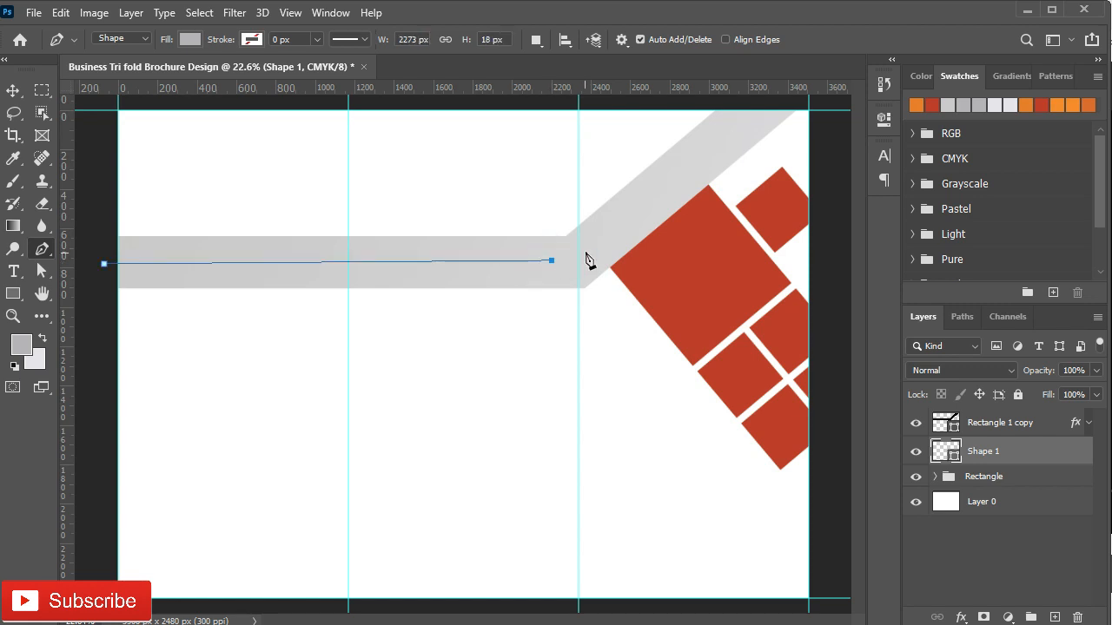
pyautogui.scroll(2, 603, 257)
pyautogui.moveTo(599, 264); pyautogui.dragTo(375, 264)
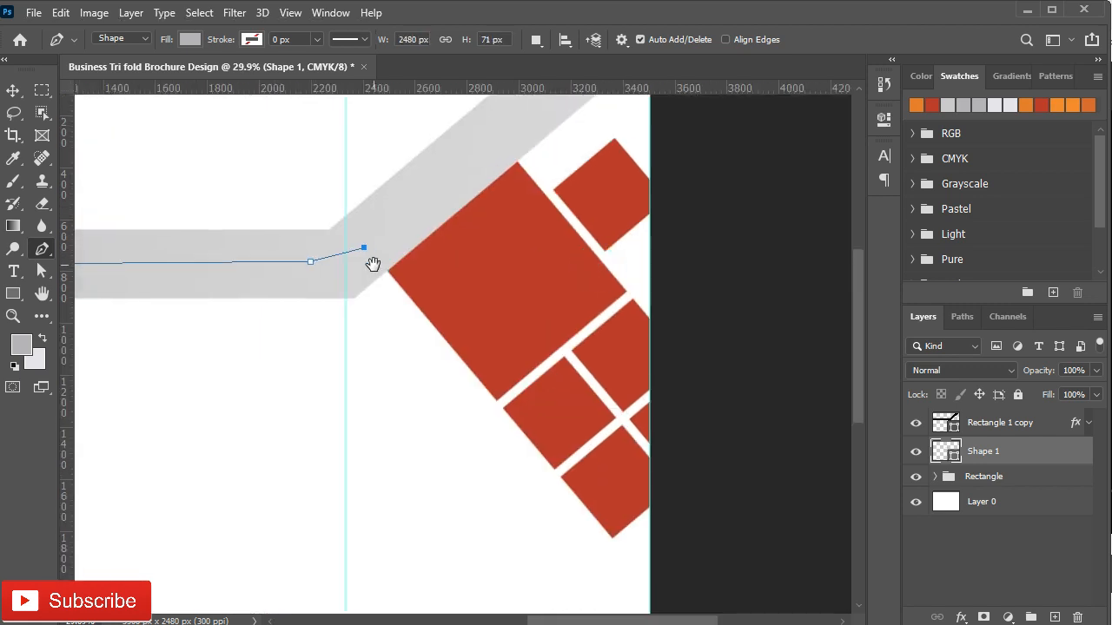
pyautogui.click(378, 261)
# Step: Continue the shape down the right edge below the squares, along the bottom, and close it
pyautogui.moveTo(443, 345); pyautogui.dragTo(339, 215)
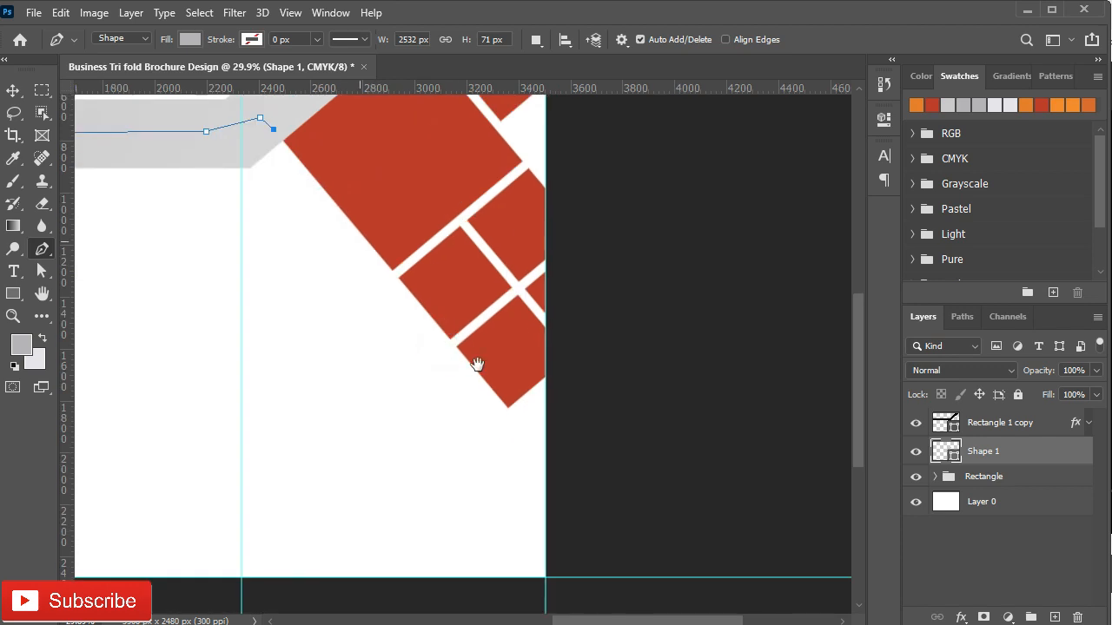
pyautogui.click(551, 462)
pyautogui.hotkey('ctrl', 'z')
pyautogui.click(551, 462)
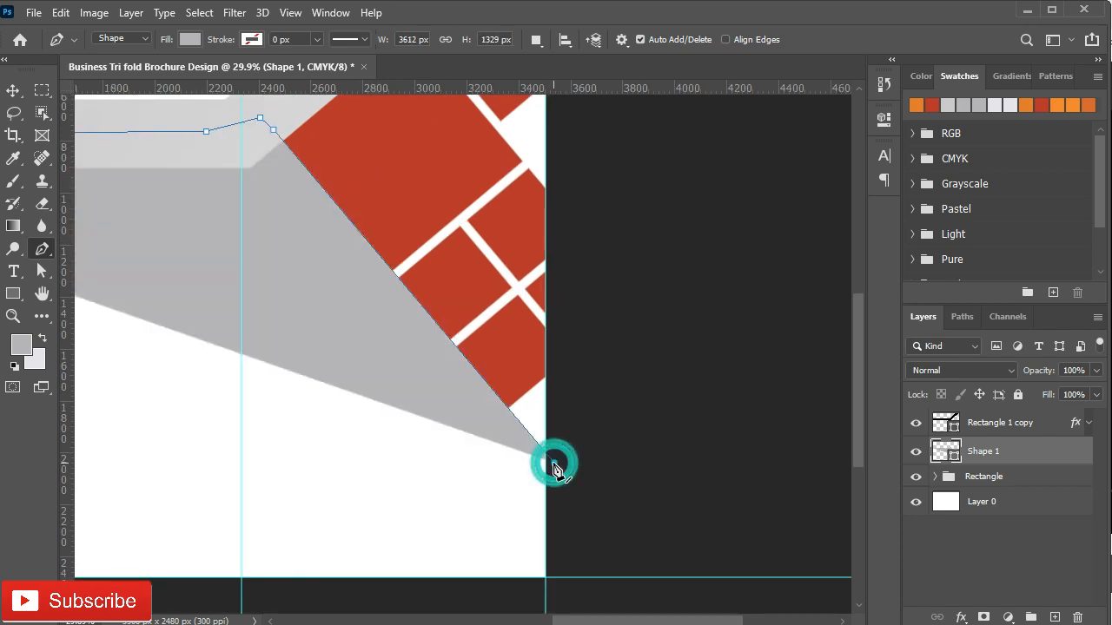
pyautogui.moveTo(498, 510); pyautogui.dragTo(499, 364)
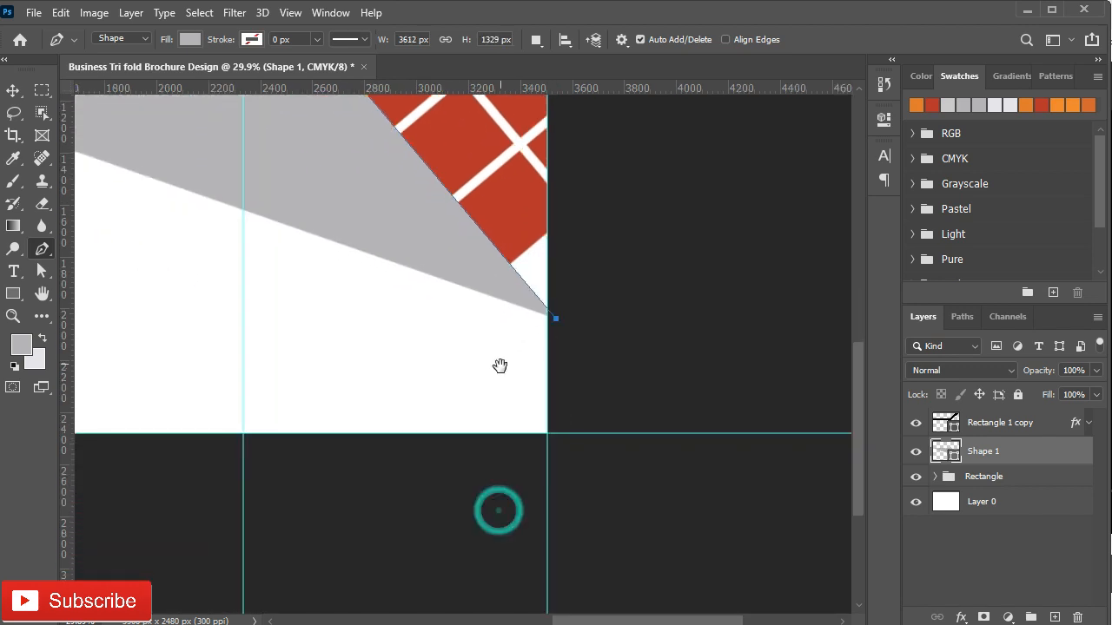
pyautogui.click(584, 474)
pyautogui.hotkey('ctrl', '0')
pyautogui.click(464, 598)
pyautogui.click(186, 598)
pyautogui.click(145, 273)
# Step: Set the foreground colour to the squares' red and the background colour to orange
pyautogui.click(13, 90)
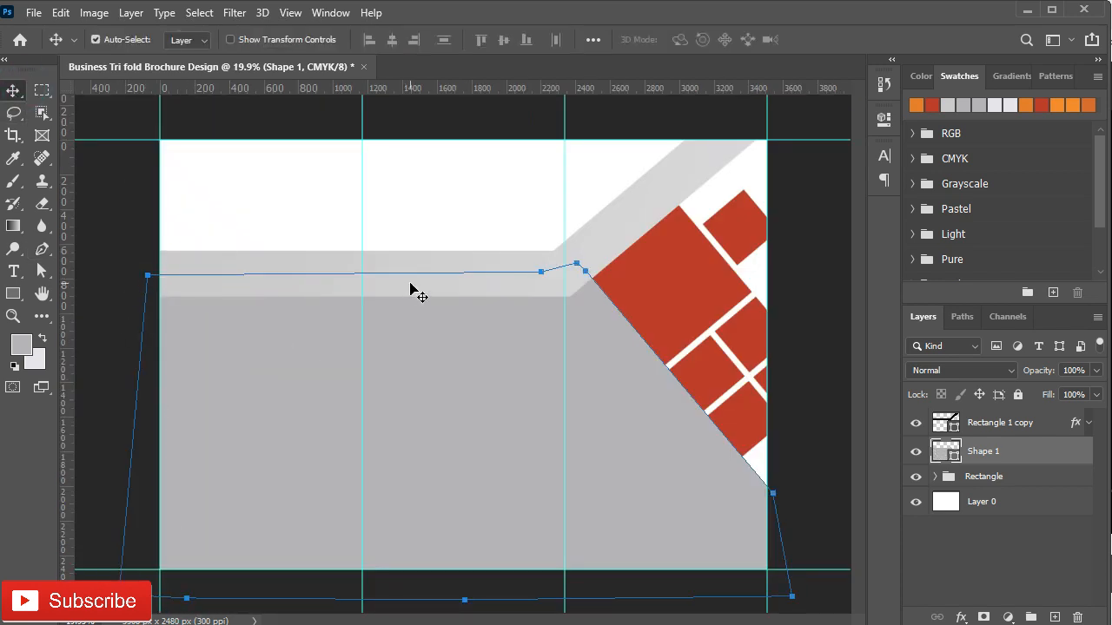
pyautogui.click(1026, 455)
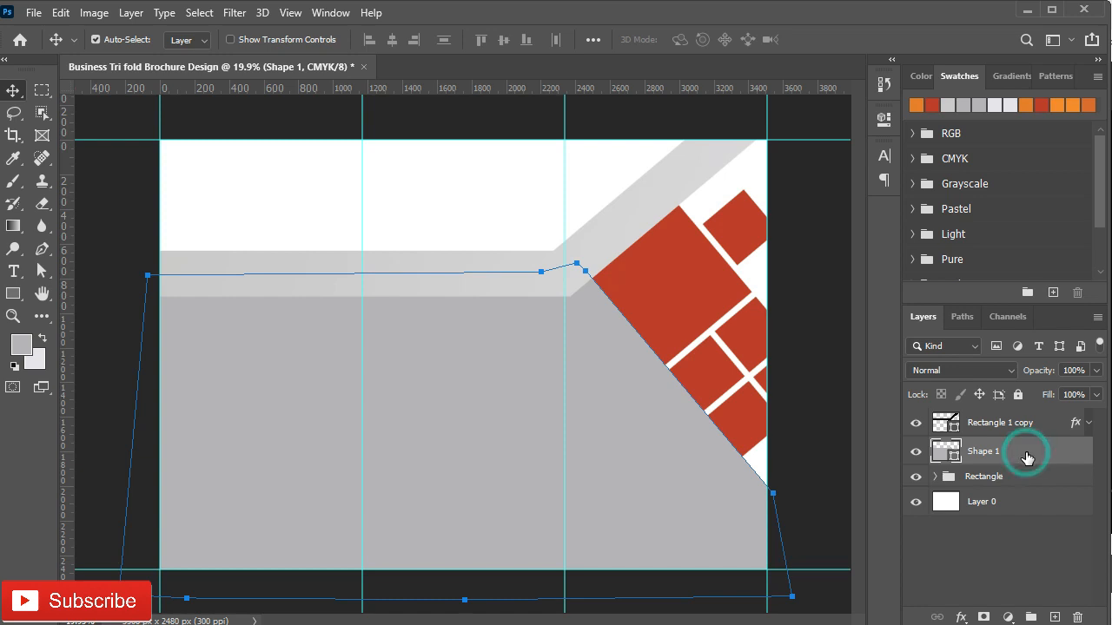
pyautogui.click(19, 346)
pyautogui.click(666, 229)
pyautogui.click(945, 323)
pyautogui.click(35, 358)
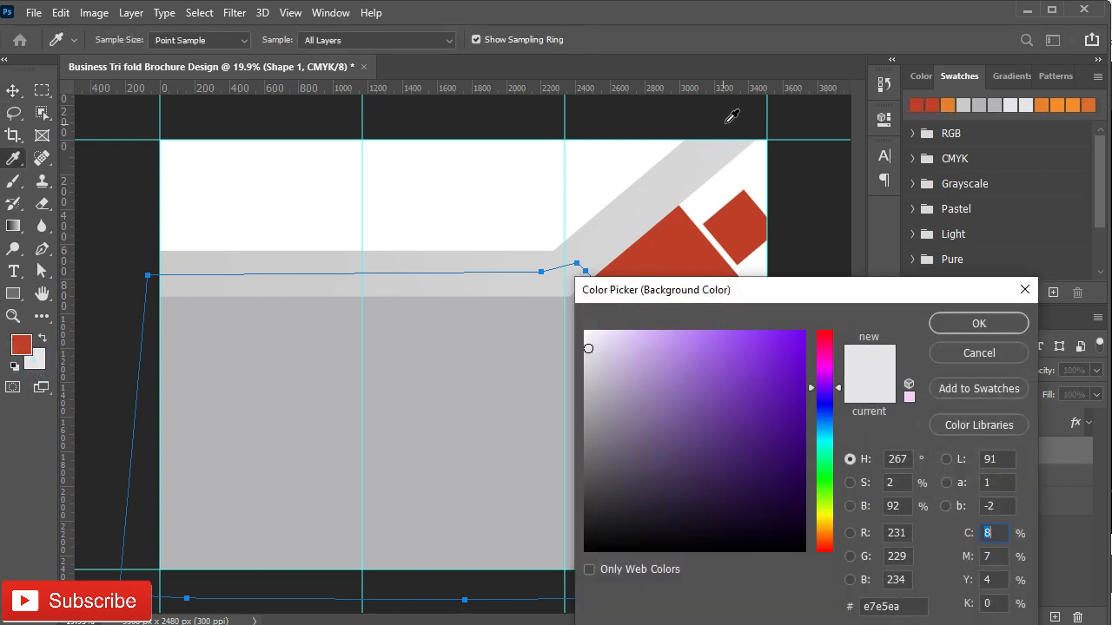
pyautogui.click(1026, 104)
pyautogui.click(980, 322)
# Step: Apply a red-to-orange foreground-to-background Gradient Overlay to the gray shape
pyautogui.click(1049, 455)
pyautogui.doubleClick(1049, 455)
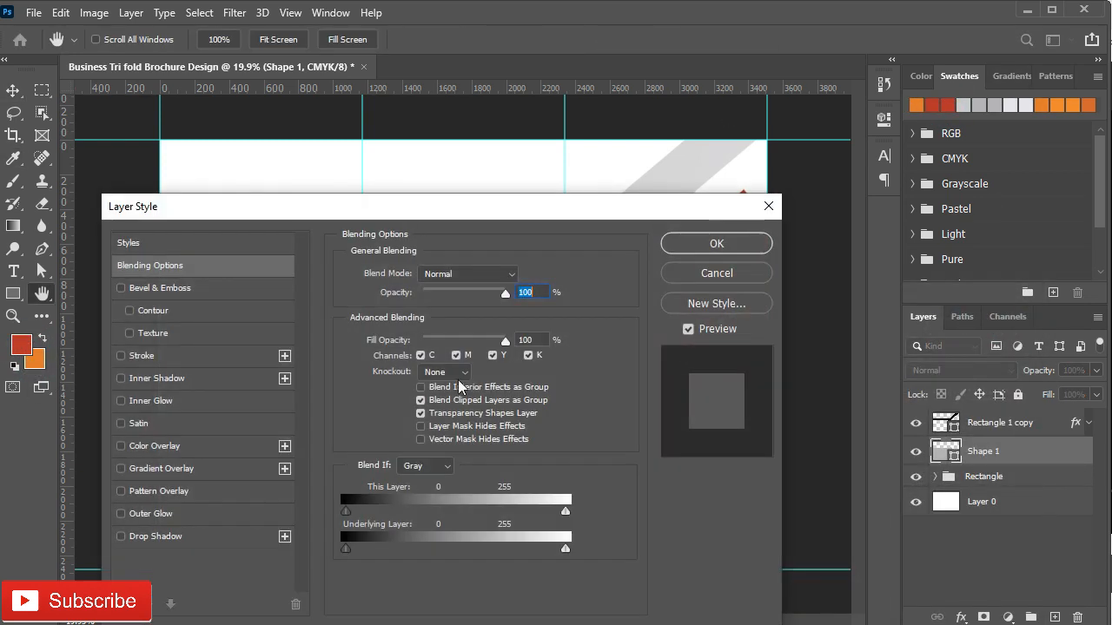
pyautogui.click(161, 468)
pyautogui.click(503, 313)
pyautogui.click(385, 372)
pyautogui.moveTo(458, 212); pyautogui.dragTo(416, 563)
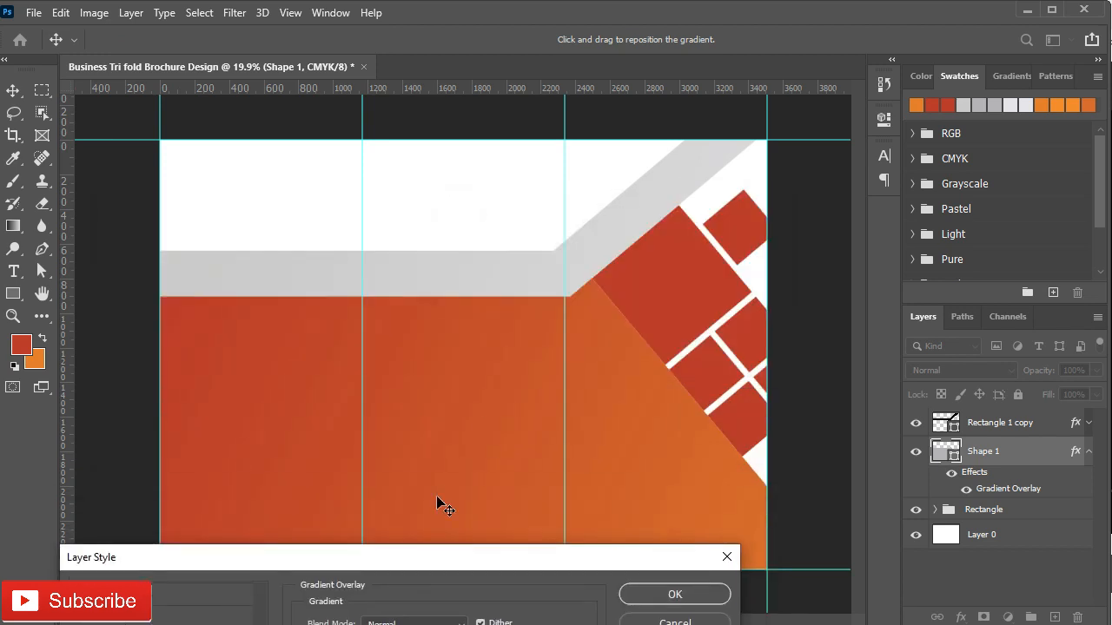
pyautogui.click(703, 601)
# Step: Nudge the three small diamonds and Rectangle 2 up and right into alignment
pyautogui.click(708, 380)
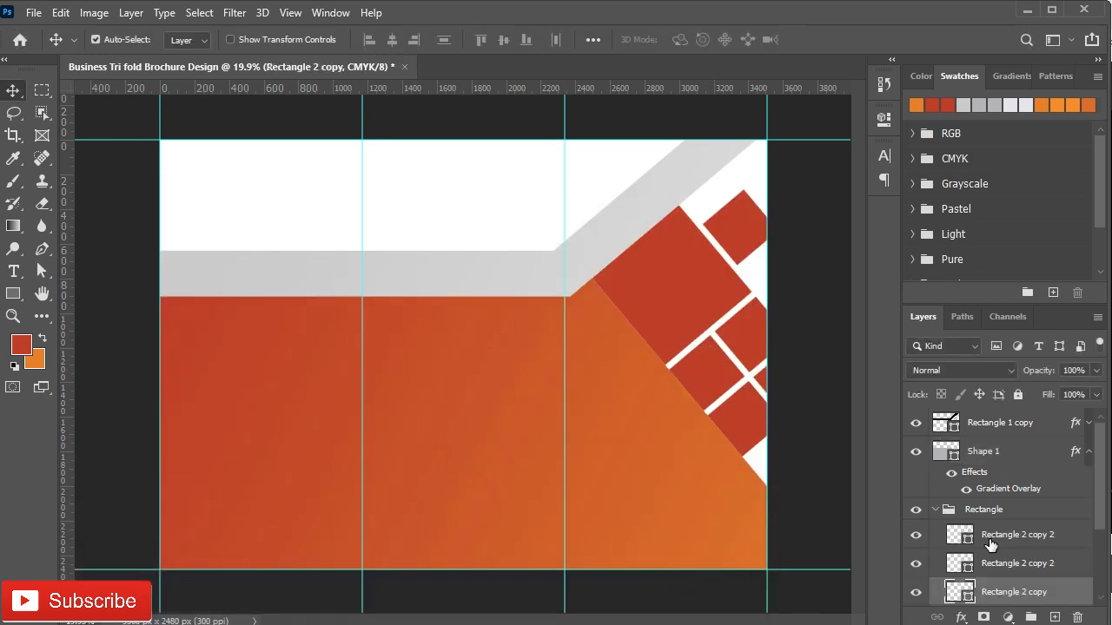
pyautogui.keyDown('shift'); pyautogui.click(986, 534); pyautogui.keyUp('shift')
pyautogui.scroll(-2, 997, 559)
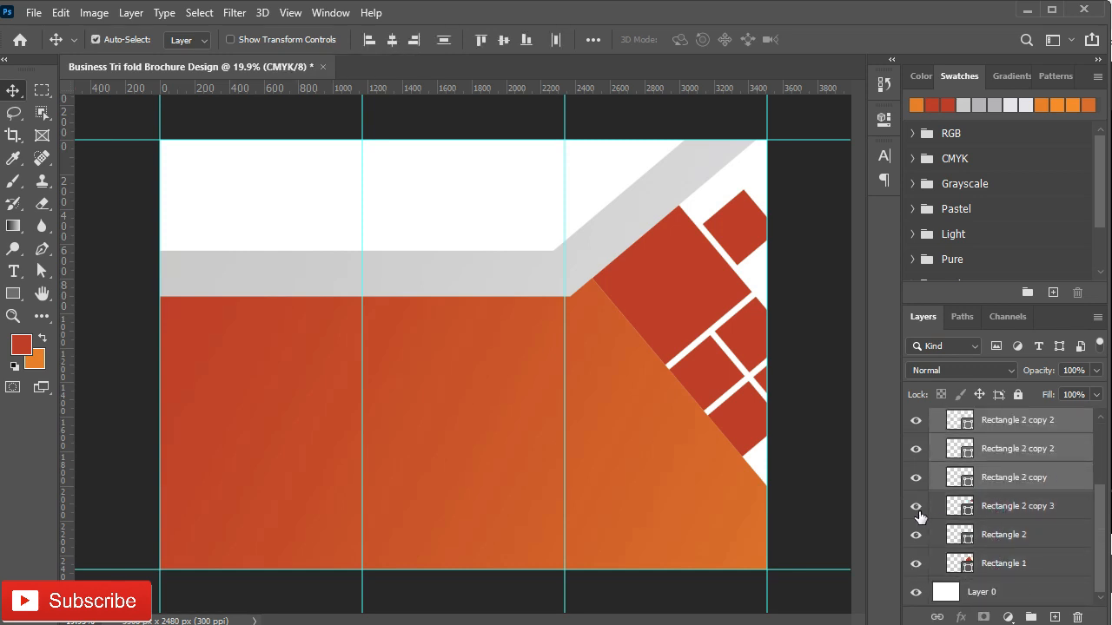
pyautogui.keyDown('ctrl'); pyautogui.click(999, 532); pyautogui.keyUp('ctrl')
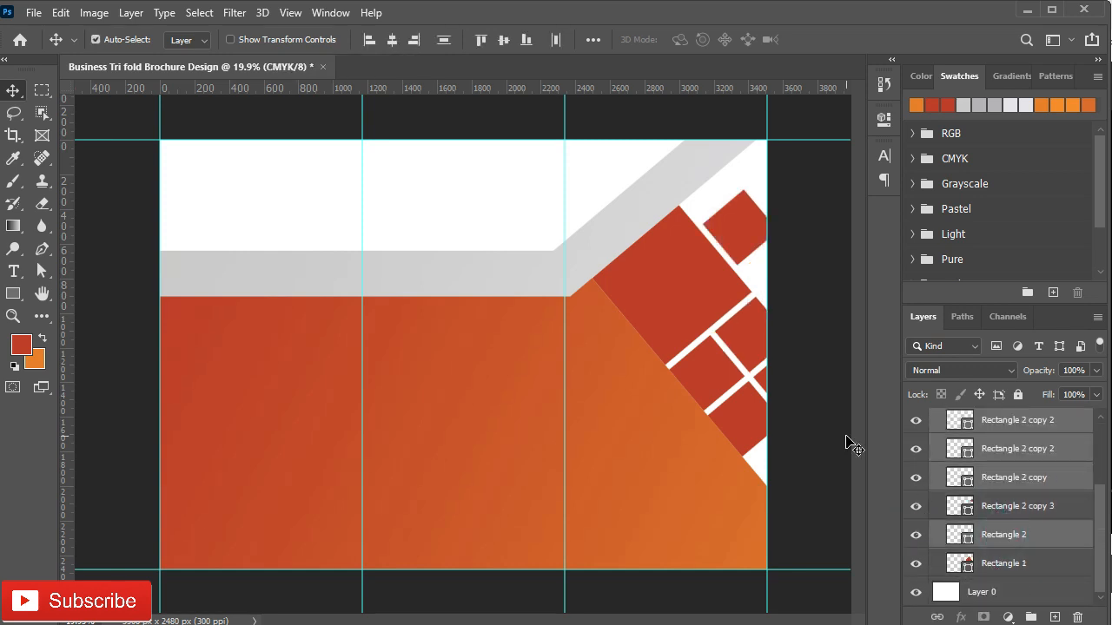
pyautogui.hotkey('shift', 'Up')
pyautogui.hotkey('shift', 'Right')
pyautogui.hotkey('shift', 'Right')
pyautogui.hotkey('shift', 'Up')
pyautogui.hotkey('shift', 'Right')
pyautogui.hotkey('shift', 'Up')
pyautogui.hotkey('shift', 'Right')
pyautogui.hotkey('shift', 'Up')
pyautogui.hotkey('shift', 'Right')
pyautogui.hotkey('shift', 'Right')
pyautogui.hotkey('shift', 'Right')
pyautogui.hotkey('shift', 'Left')
pyautogui.hotkey('shift', 'Left')
pyautogui.moveTo(746, 228); pyautogui.dragTo(742, 224)
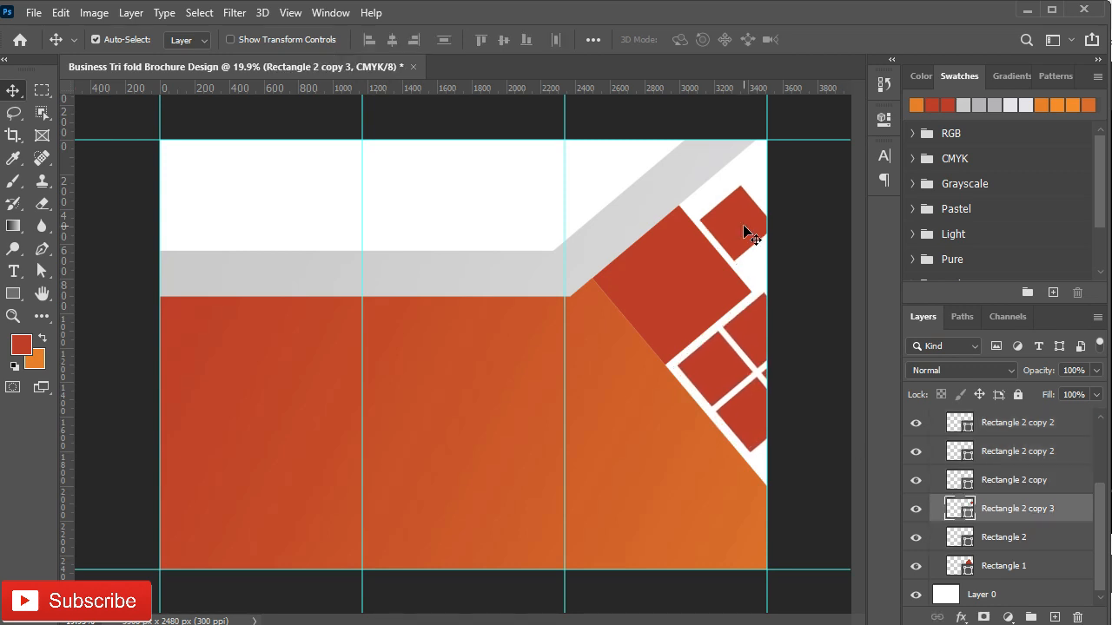
# Step: Bring the team photo into the brochure above the gradient shape layer
pyautogui.scroll(3, 912, 416)
pyautogui.click(937, 481)
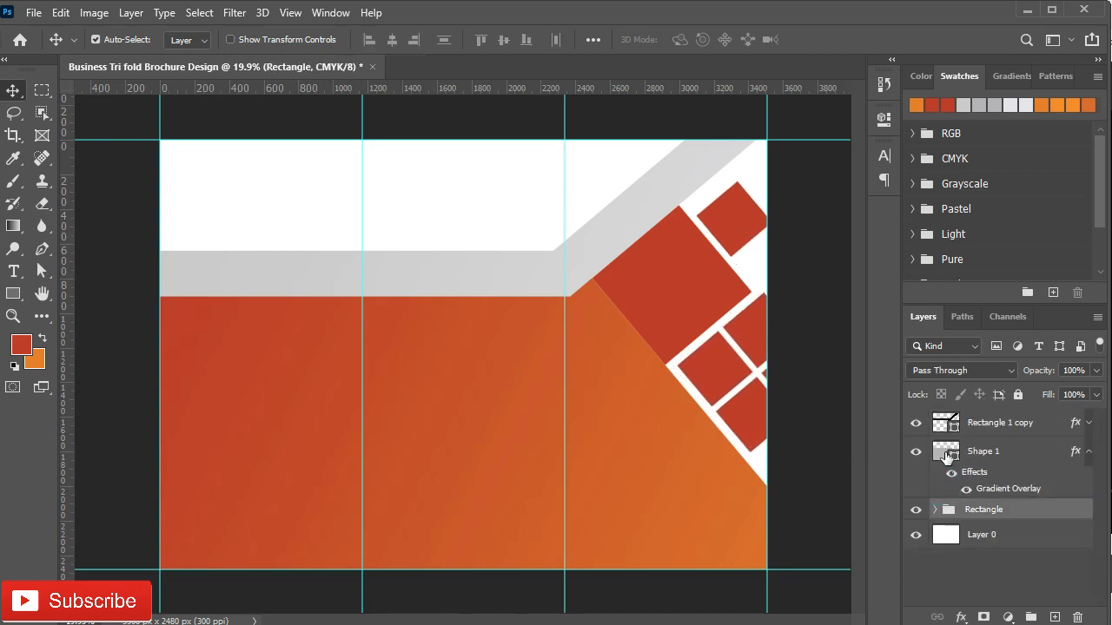
pyautogui.click(987, 452)
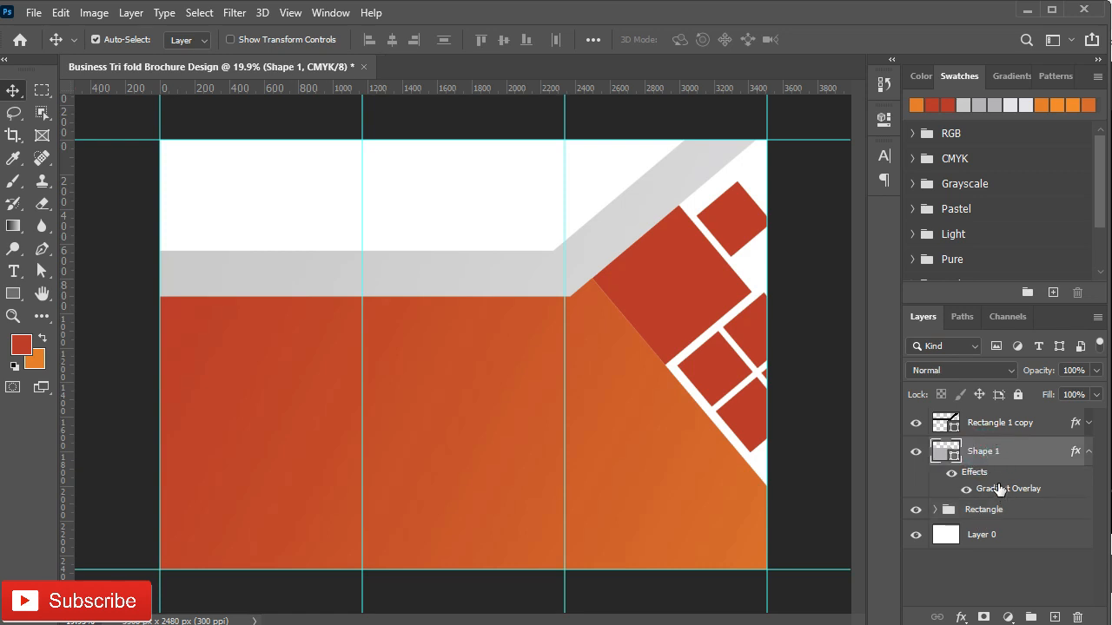
pyautogui.click(983, 510)
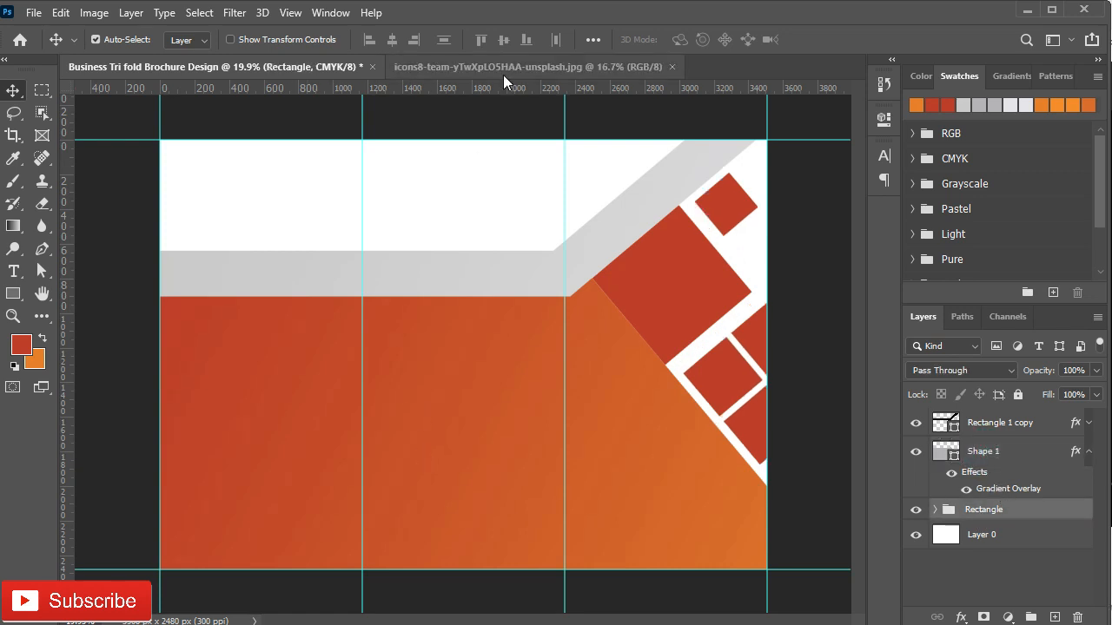
pyautogui.click(512, 67)
pyautogui.moveTo(559, 442); pyautogui.dragTo(570, 413)
# Step: Convert the team photo to a Smart Object and scale it to about 28.51%
pyautogui.rightClick(1032, 519)
pyautogui.click(849, 240)
pyautogui.hotkey('ctrl', 't')
pyautogui.moveTo(110, 96); pyautogui.dragTo(593, 309)
pyautogui.moveTo(702, 391); pyautogui.dragTo(668, 290)
pyautogui.moveTo(791, 365); pyautogui.dragTo(748, 333)
pyautogui.moveTo(675, 278)
pyautogui.mouseDown()
pyautogui.moveTo(687, 286)
pyautogui.moveTo(687, 274)
pyautogui.mouseUp()
pyautogui.moveTo(672, 337); pyautogui.dragTo(673, 350)
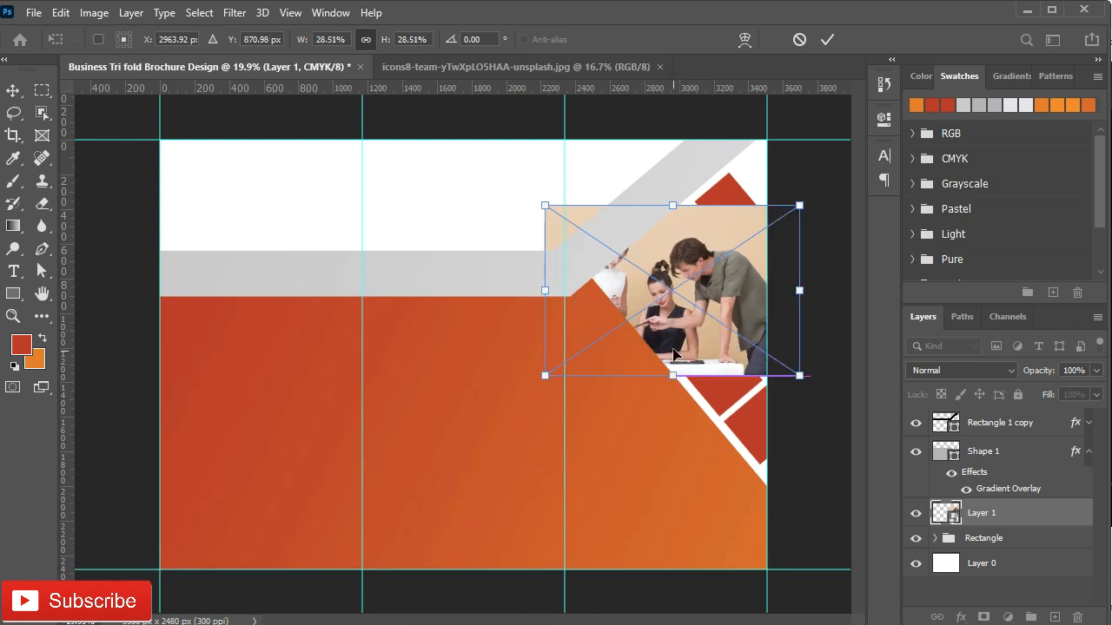
pyautogui.click(828, 40)
# Step: Move the photo into the Rectangle group, clip it to the large diamond, and shift it right
pyautogui.click(935, 538)
pyautogui.scroll(-2, 1004, 522)
pyautogui.moveTo(1010, 457); pyautogui.dragTo(1010, 547)
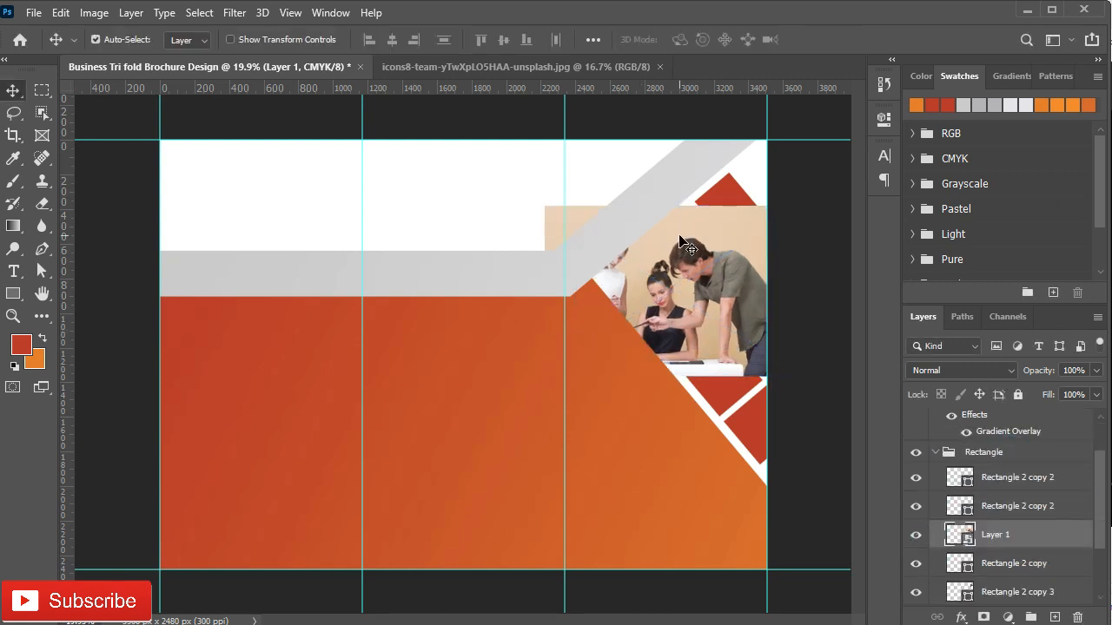
pyautogui.click(918, 536)
pyautogui.click(702, 322)
pyautogui.moveTo(991, 484); pyautogui.dragTo(982, 579)
pyautogui.click(917, 563)
pyautogui.keyDown('alt'); pyautogui.click(988, 577); pyautogui.keyUp('alt')
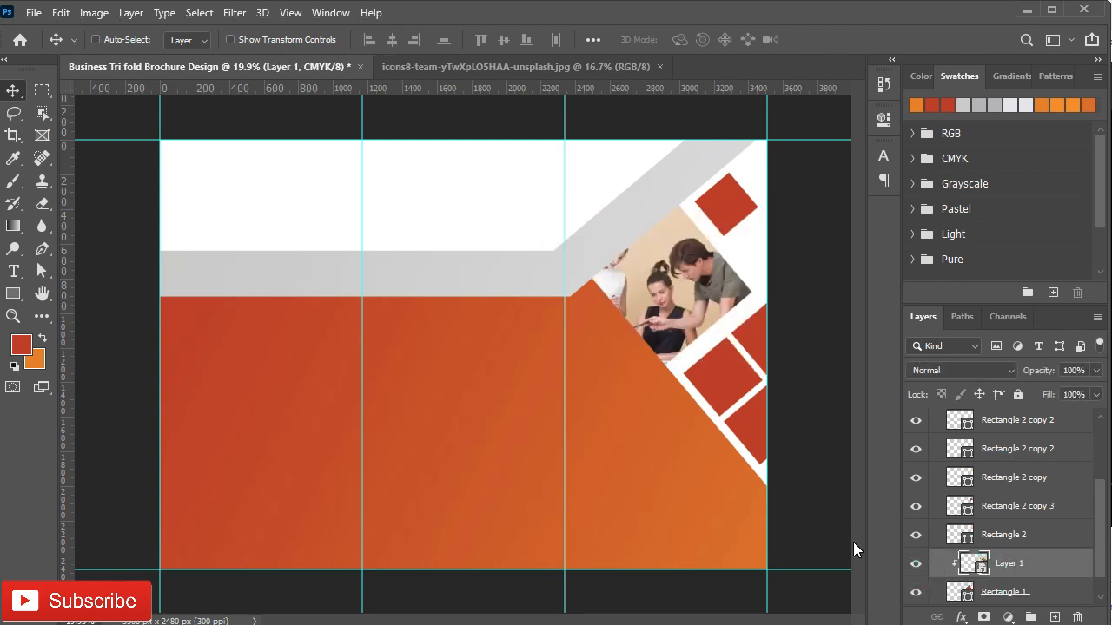
pyautogui.hotkey('ctrl', 't')
pyautogui.moveTo(657, 317); pyautogui.dragTo(717, 331)
pyautogui.click(827, 39)
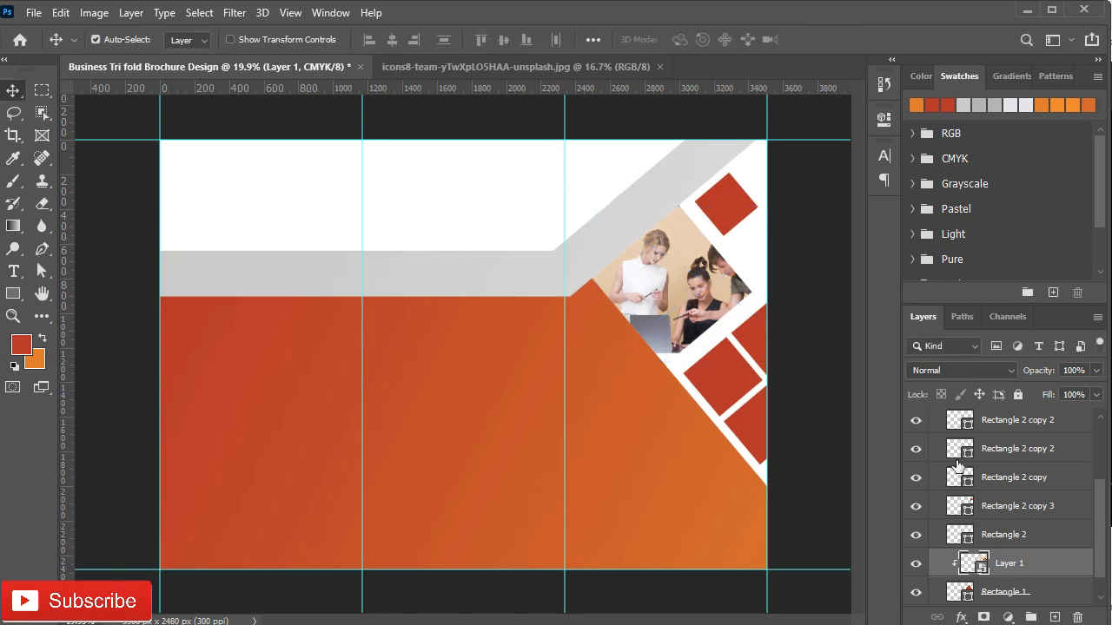
# Step: Merge the small diamond layers into a single shape layer
pyautogui.scroll(-1, 958, 461)
pyautogui.click(1035, 539)
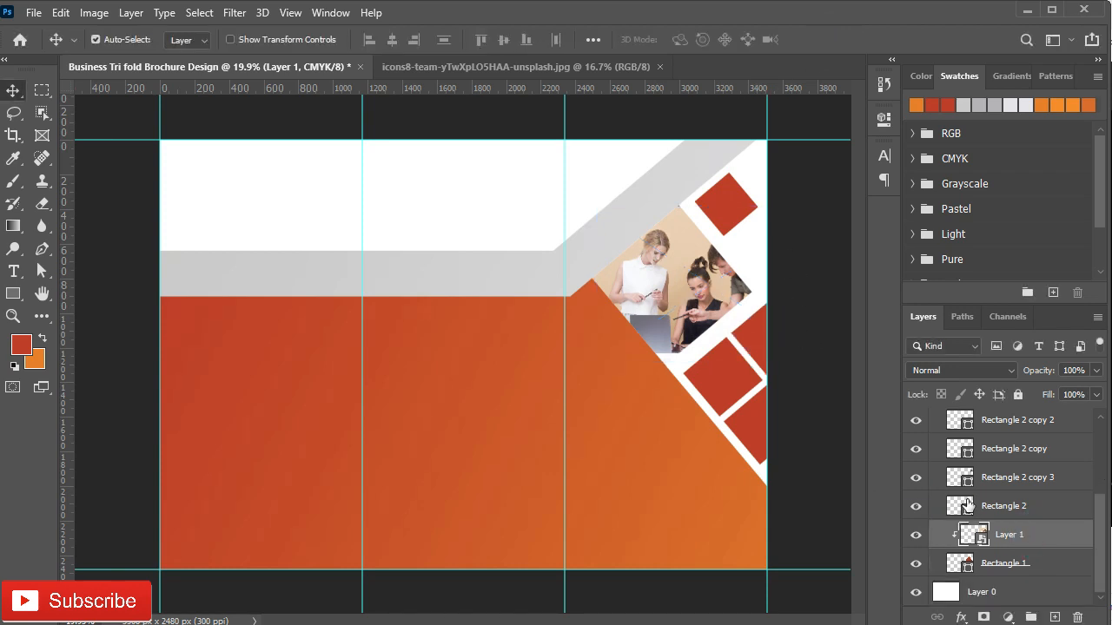
pyautogui.click(994, 507)
pyautogui.click(916, 478)
pyautogui.click(915, 478)
pyautogui.keyDown('shift'); pyautogui.click(999, 448); pyautogui.keyUp('shift')
pyautogui.scroll(3, 999, 504)
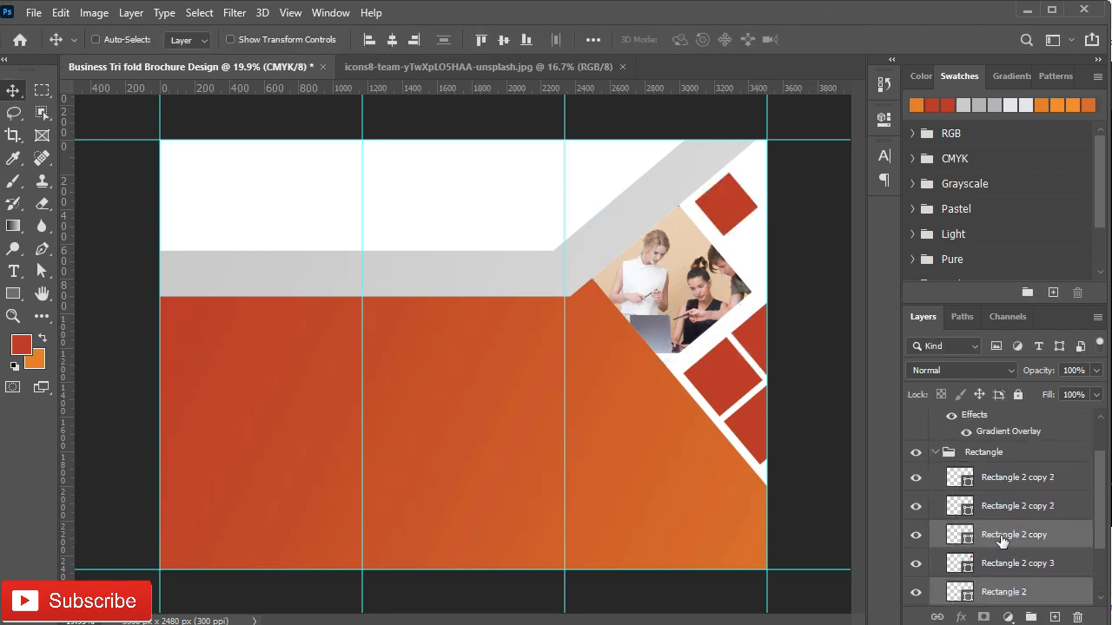
pyautogui.keyDown('shift'); pyautogui.click(972, 483); pyautogui.keyUp('shift')
pyautogui.hotkey('ctrl', 'e')
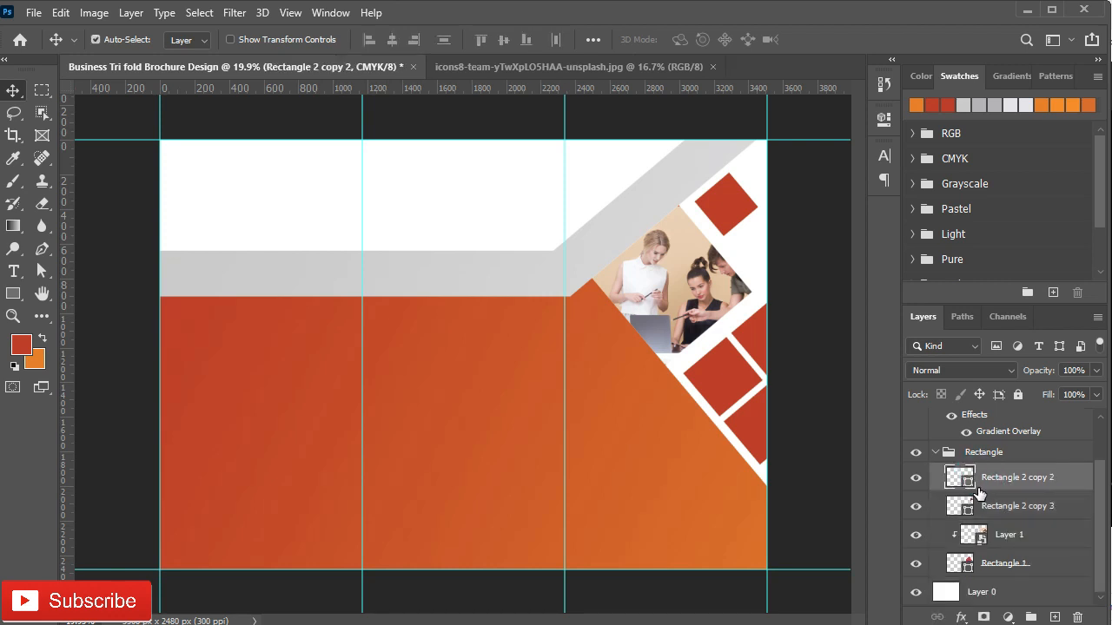
# Step: Duplicate the photo above the merged diamonds and move and enlarge the copy
pyautogui.click(1025, 534)
pyautogui.hotkey('ctrl', 'j')
pyautogui.moveTo(1033, 536); pyautogui.dragTo(1038, 469)
pyautogui.hotkey('ctrl', 't')
pyautogui.moveTo(695, 298); pyautogui.dragTo(757, 415)
pyautogui.moveTo(769, 318); pyautogui.dragTo(766, 297)
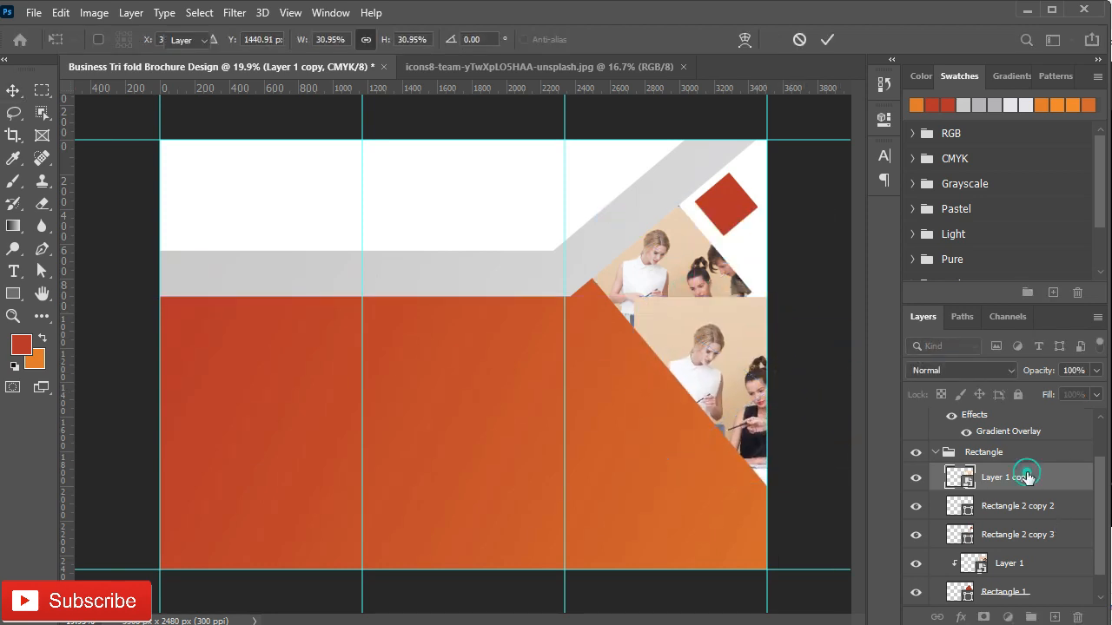
pyautogui.press('Return')
# Step: Clip the photo copy to the small diamonds and scale it down to fit
pyautogui.keyDown('alt'); pyautogui.click(988, 483); pyautogui.keyUp('alt')
pyautogui.moveTo(762, 409); pyautogui.dragTo(745, 395)
pyautogui.hotkey('ctrl', 't')
pyautogui.moveTo(776, 298); pyautogui.dragTo(777, 317)
pyautogui.moveTo(746, 403)
pyautogui.mouseDown()
pyautogui.moveTo(748, 385)
pyautogui.moveTo(720, 389)
pyautogui.moveTo(726, 406)
pyautogui.mouseUp()
pyautogui.moveTo(629, 292); pyautogui.dragTo(639, 298)
pyautogui.moveTo(700, 383)
pyautogui.mouseDown()
pyautogui.moveTo(717, 385)
pyautogui.moveTo(683, 388)
pyautogui.moveTo(694, 395)
pyautogui.mouseUp()
pyautogui.click(826, 39)
# Step: Set the photo copy's blending mode to Screen
pyautogui.scroll(-1, 988, 487)
pyautogui.click(955, 370)
pyautogui.click(934, 340)
pyautogui.click(937, 423)
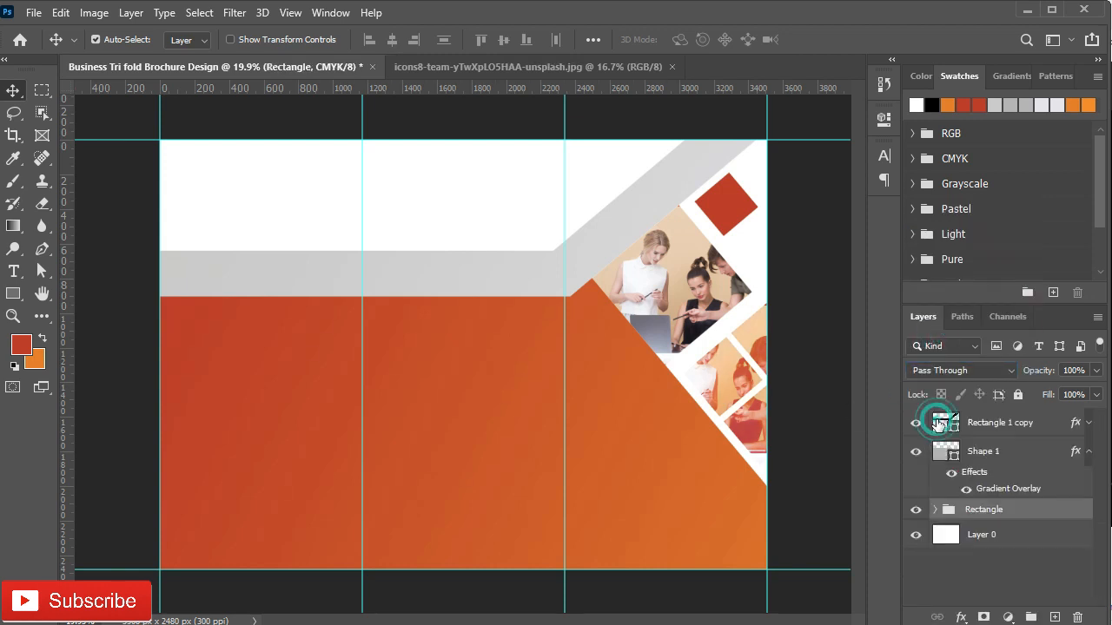
# Step: Group all background layers into a group named 'bg'
pyautogui.click(984, 424)
pyautogui.keyDown('shift'); pyautogui.click(975, 525); pyautogui.keyUp('shift')
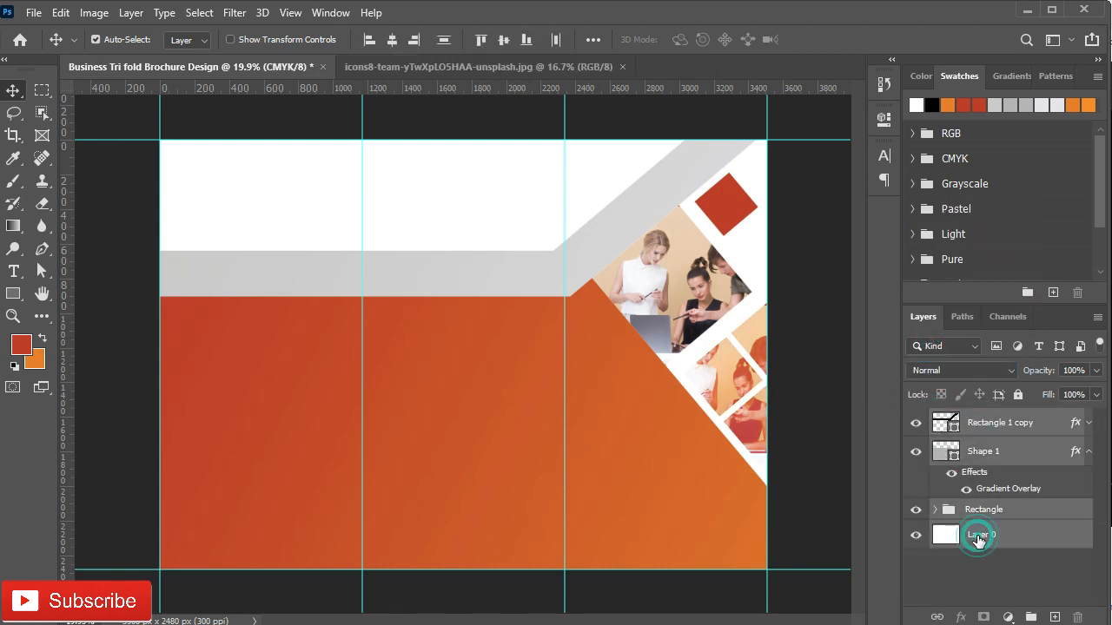
pyautogui.hotkey('ctrl', 'g')
pyautogui.doubleClick(978, 419)
pyautogui.write('bg')
pyautogui.press('Return')
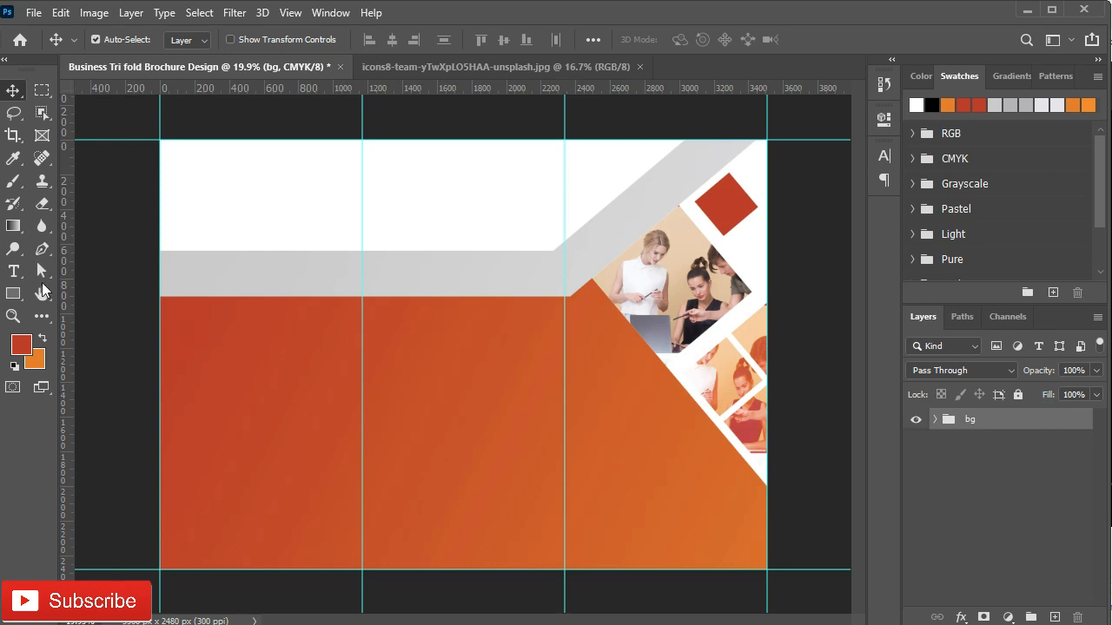
# Step: Create a 700 × 700 px circle with the Ellipse Tool
pyautogui.rightClick(13, 293)
pyautogui.click(80, 320)
pyautogui.click(287, 228)
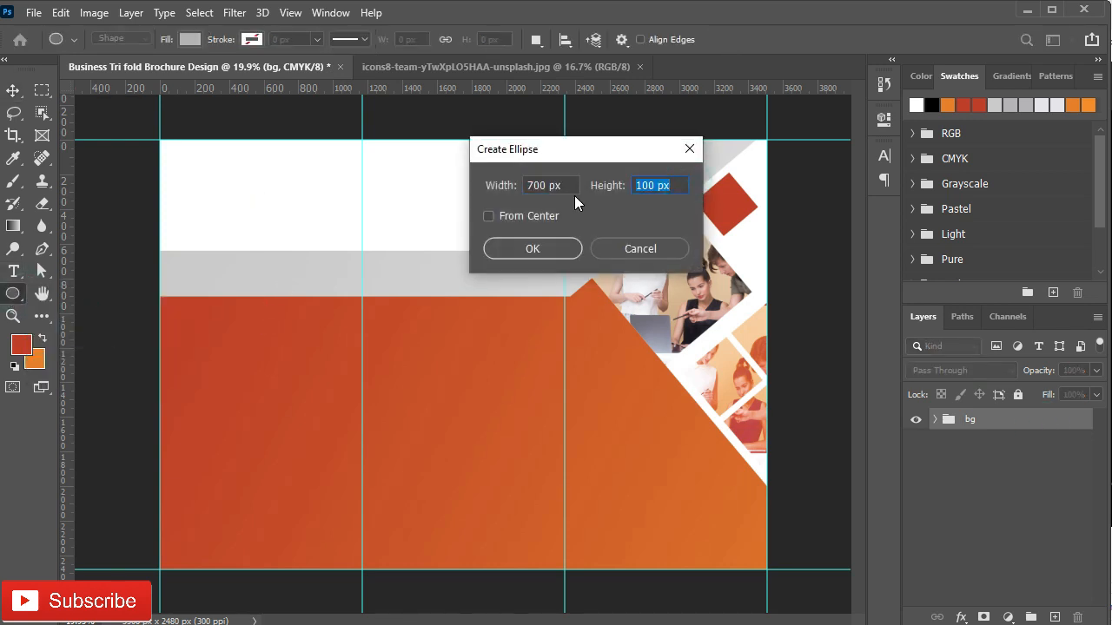
pyautogui.write('700')
pyautogui.click(533, 250)
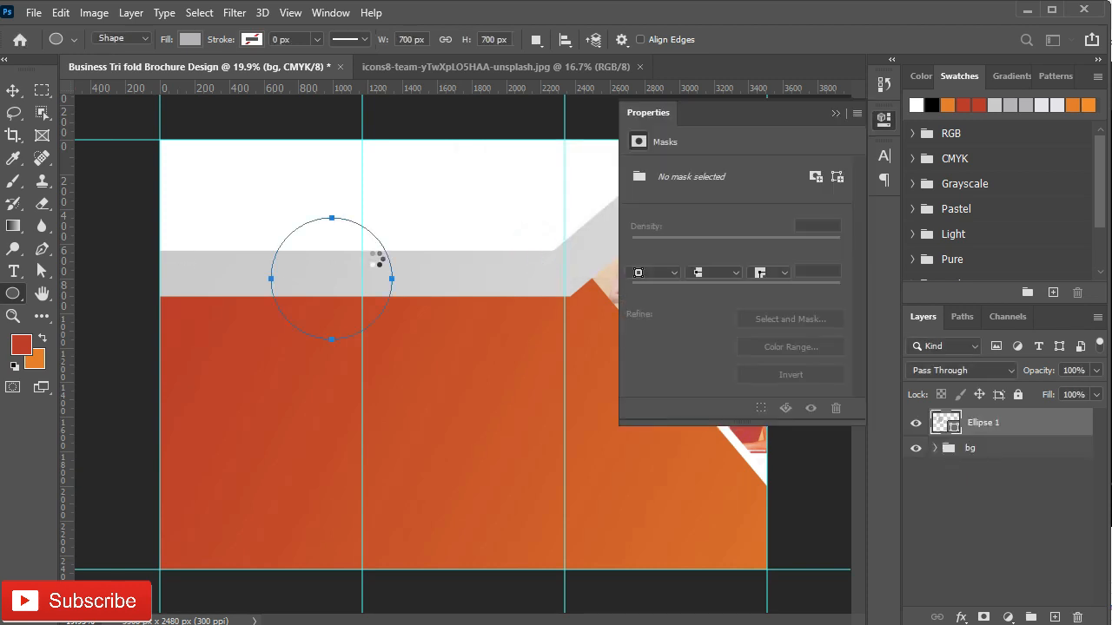
# Step: Give the circle a red fill and a 40 px orange stroke
pyautogui.click(637, 251)
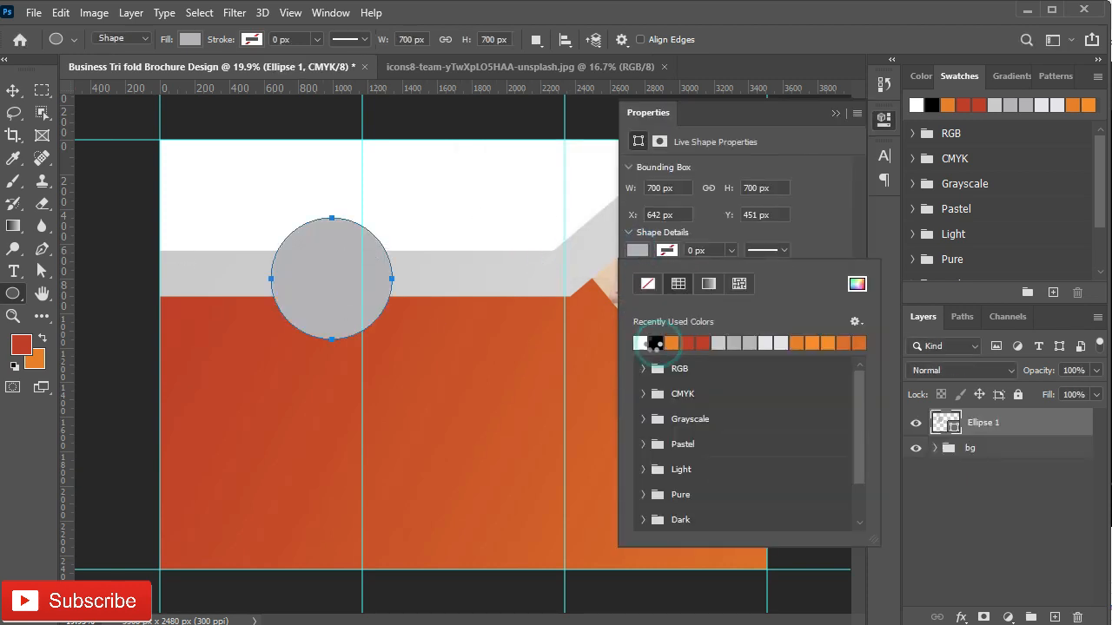
pyautogui.click(656, 342)
pyautogui.click(686, 342)
pyautogui.click(723, 224)
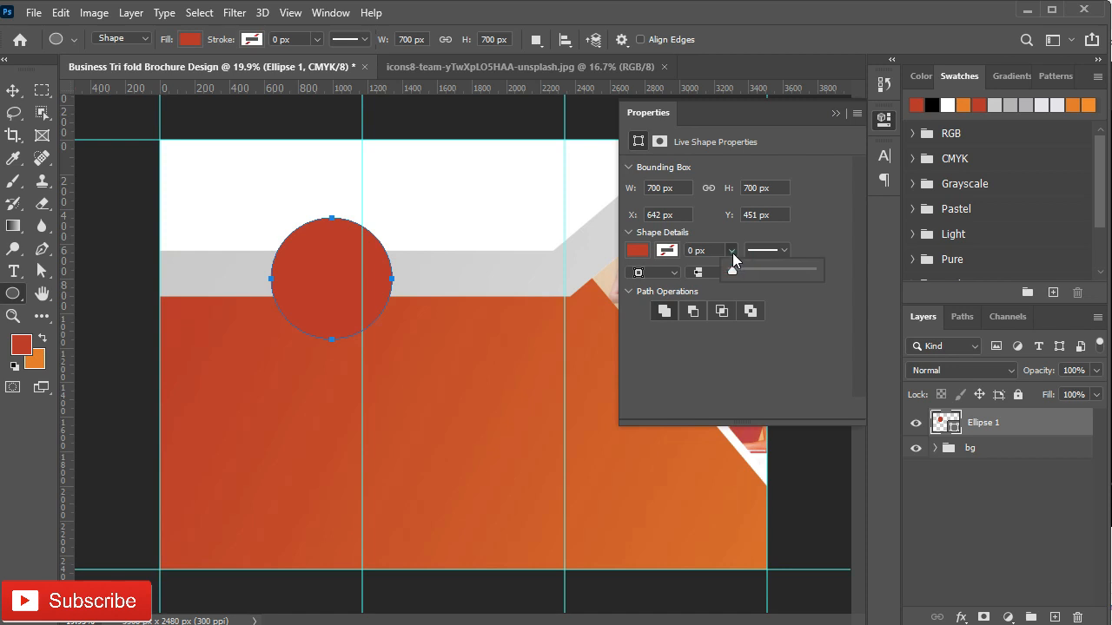
pyautogui.write('40')
pyautogui.press('Return')
pyautogui.click(668, 251)
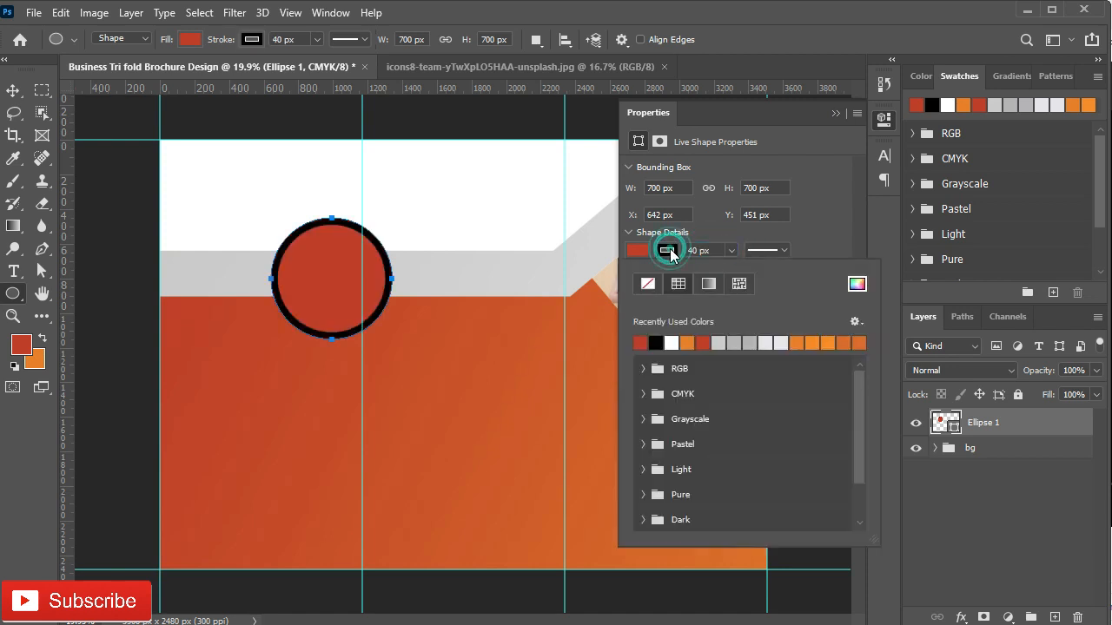
pyautogui.click(681, 344)
pyautogui.click(835, 113)
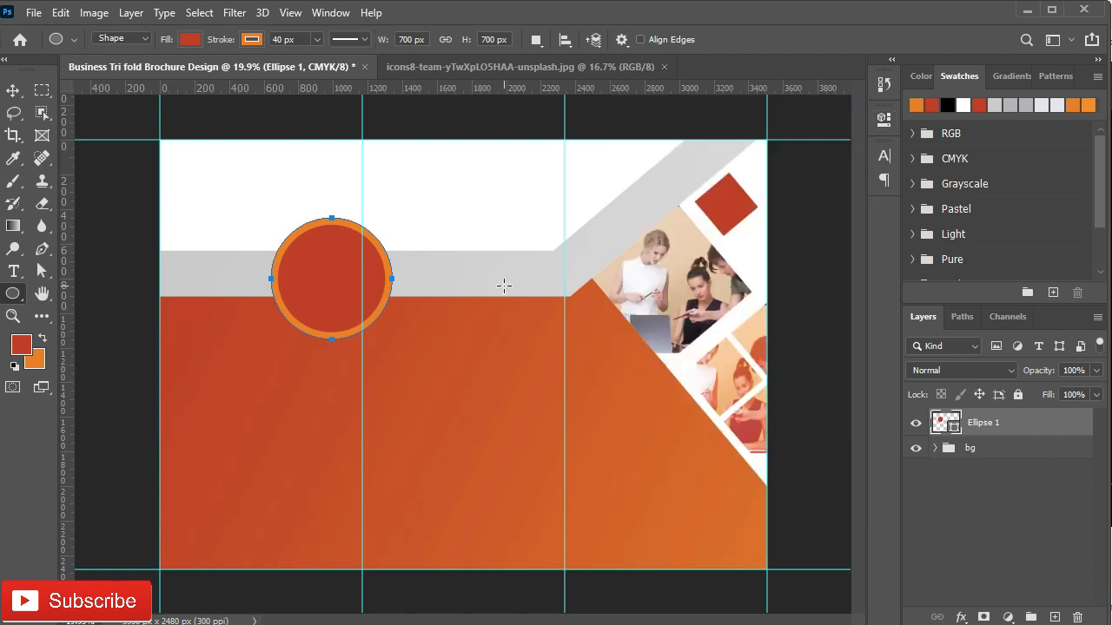
# Step: Move the circle onto the left panel's grey band and change its stroke alignment
pyautogui.press('v')
pyautogui.moveTo(325, 290); pyautogui.dragTo(234, 300)
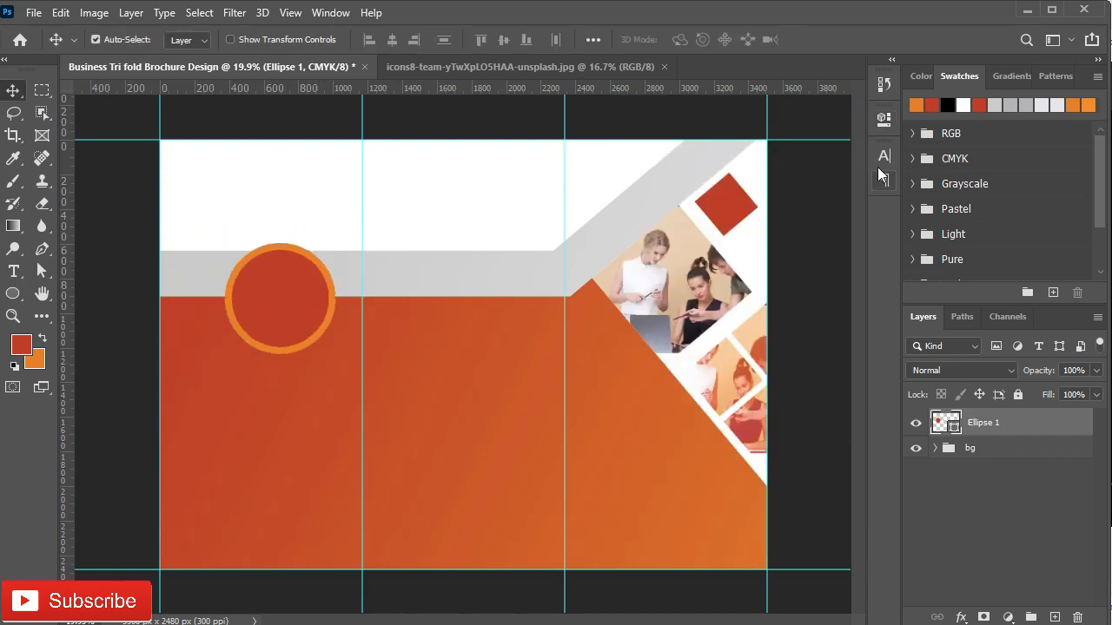
pyautogui.click(884, 118)
pyautogui.click(655, 272)
pyautogui.click(642, 303)
pyautogui.click(835, 113)
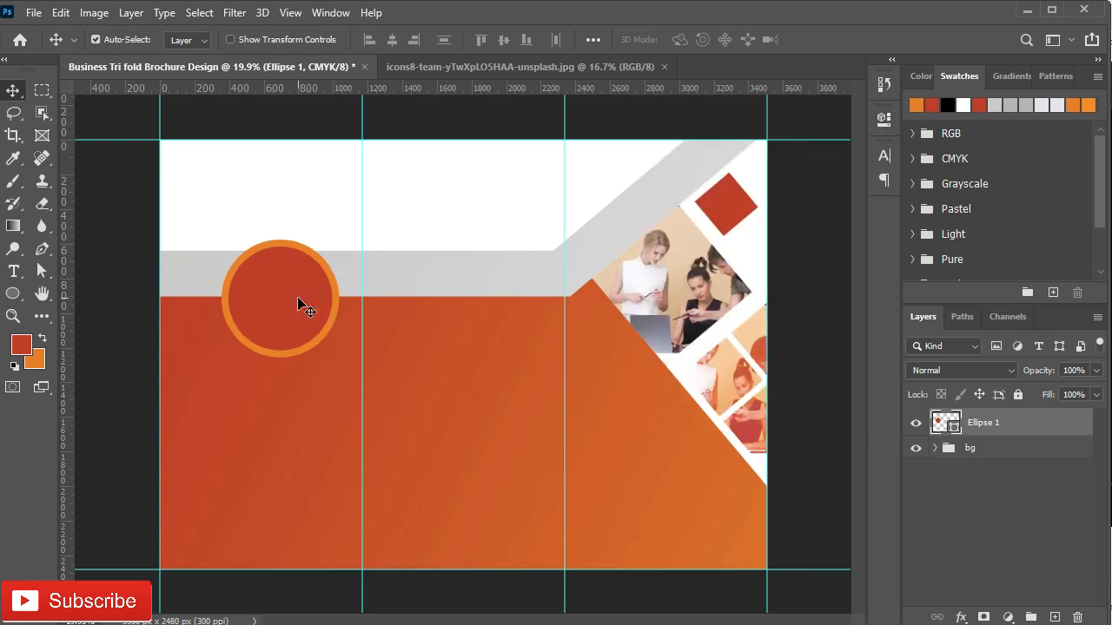
# Step: Close the team photo document and place the laptop photo into the brochure
pyautogui.click(569, 67)
pyautogui.click(582, 68)
pyautogui.click(566, 70)
pyautogui.moveTo(561, 375); pyautogui.dragTo(501, 350)
# Step: Convert the laptop photo to a Smart Object, scale it to 17%, and position it over the circle
pyautogui.rightClick(1023, 426)
pyautogui.click(886, 241)
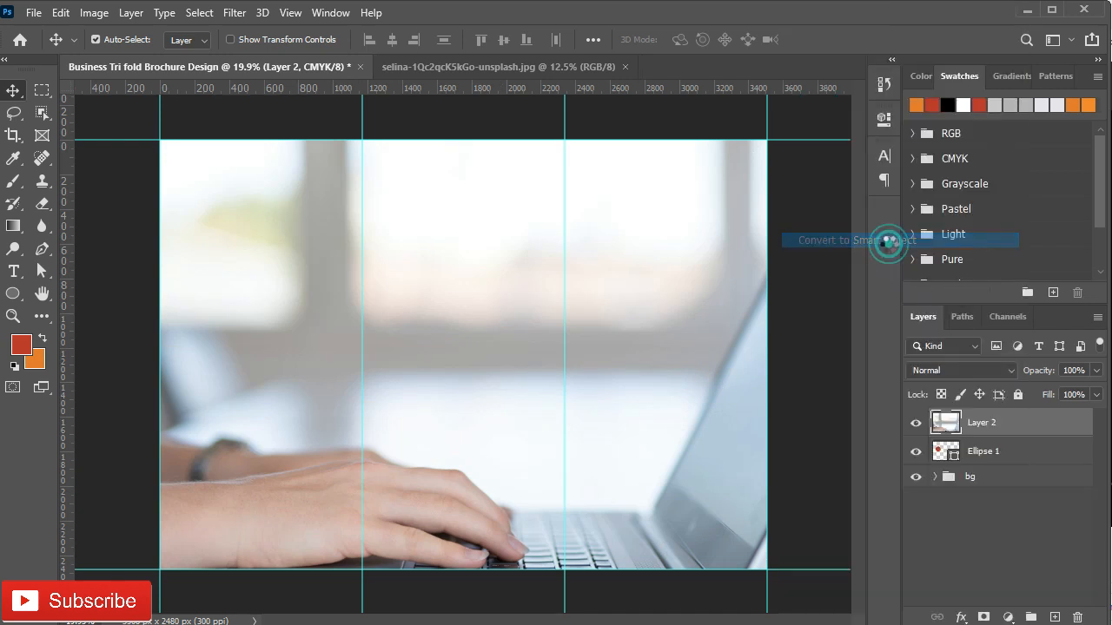
pyautogui.hotkey('ctrl', 't')
pyautogui.press('Down')
pyautogui.press('Down')
pyautogui.press('Down')
pyautogui.press('Down')
pyautogui.press('Down')
pyautogui.press('Down')
pyautogui.press('Down')
pyautogui.press('Down')
pyautogui.press('Down')
pyautogui.press('Down')
pyautogui.press('Down')
pyautogui.press('Down')
pyautogui.press('Down')
pyautogui.press('Down')
pyautogui.press('Down')
pyautogui.press('Down')
pyautogui.press('Down')
pyautogui.press('Down')
pyautogui.press('Down')
pyautogui.press('Down')
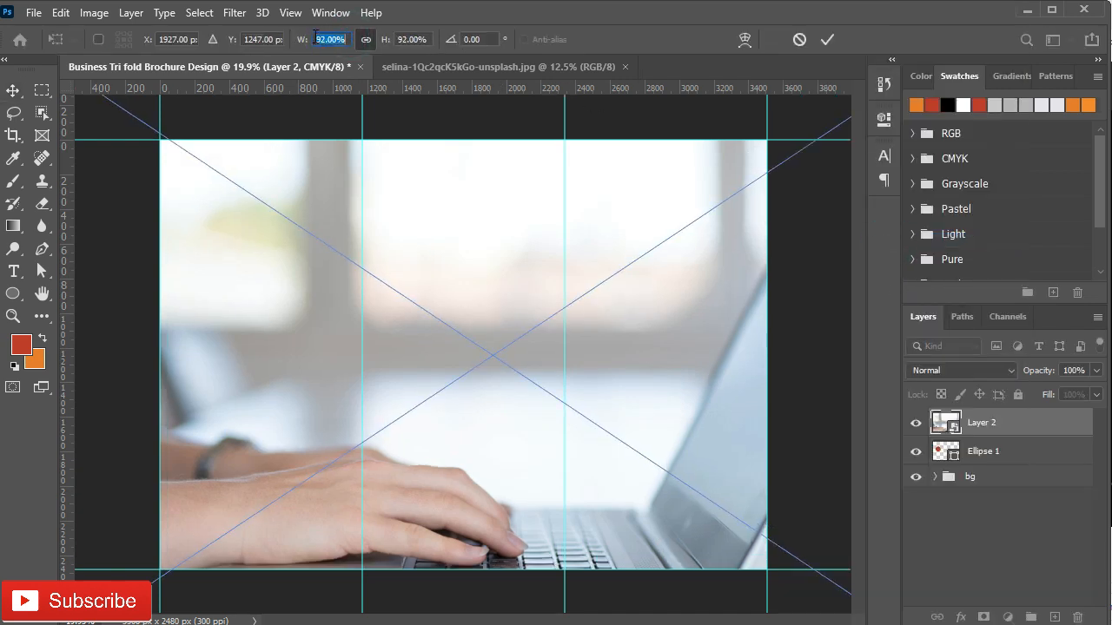
pyautogui.press('Down')
pyautogui.press('Down')
pyautogui.press('Down')
pyautogui.press('Down')
pyautogui.press('Down')
pyautogui.press('Down')
pyautogui.press('Down')
pyautogui.press('Down')
pyautogui.press('Down')
pyautogui.press('Down')
pyautogui.press('Down')
pyautogui.press('Down')
pyautogui.press('Down')
pyautogui.press('Down')
pyautogui.press('Down')
pyautogui.press('Down')
pyautogui.press('Down')
pyautogui.press('Down')
pyautogui.press('Down')
pyautogui.press('Down')
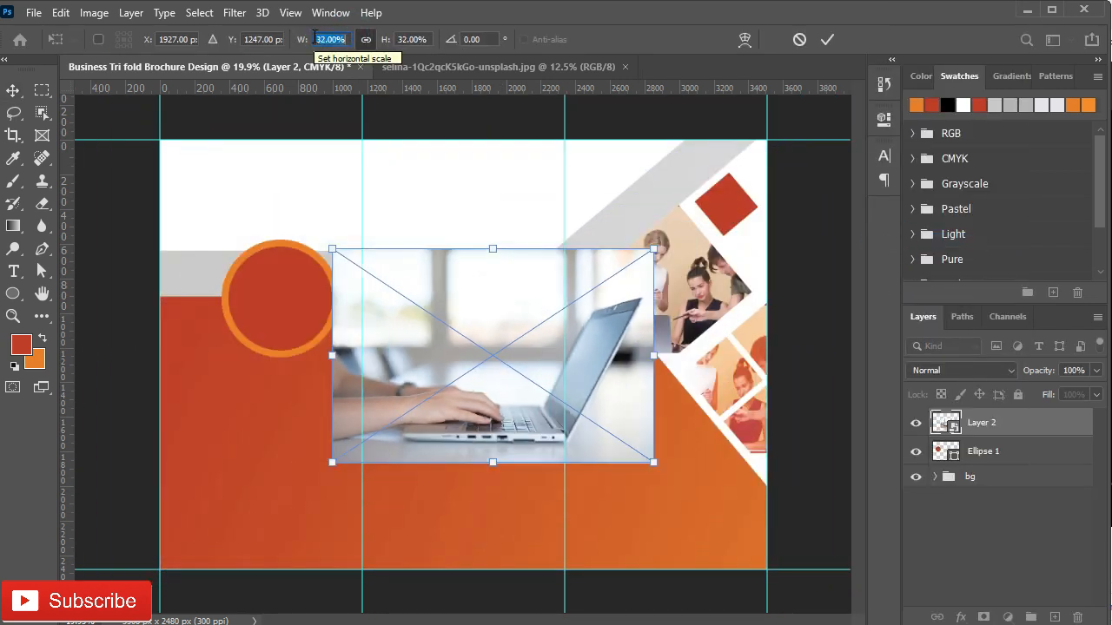
pyautogui.moveTo(426, 330); pyautogui.dragTo(308, 296)
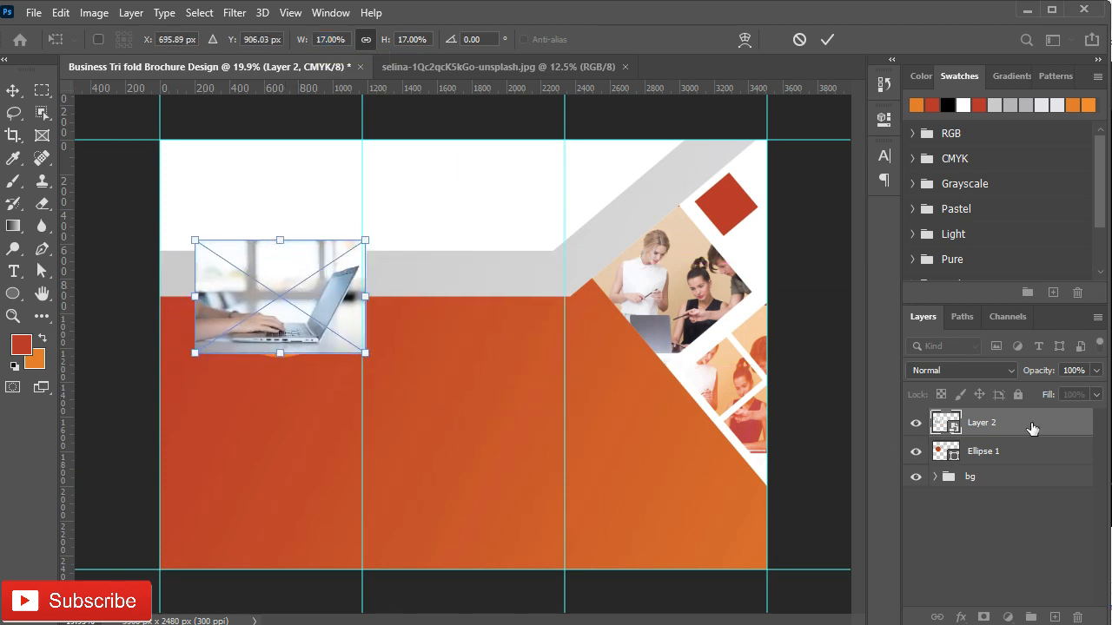
# Step: Clip the laptop photo inside the circle and flip it horizontally
pyautogui.keyDown('alt'); pyautogui.click(1001, 436); pyautogui.keyUp('alt')
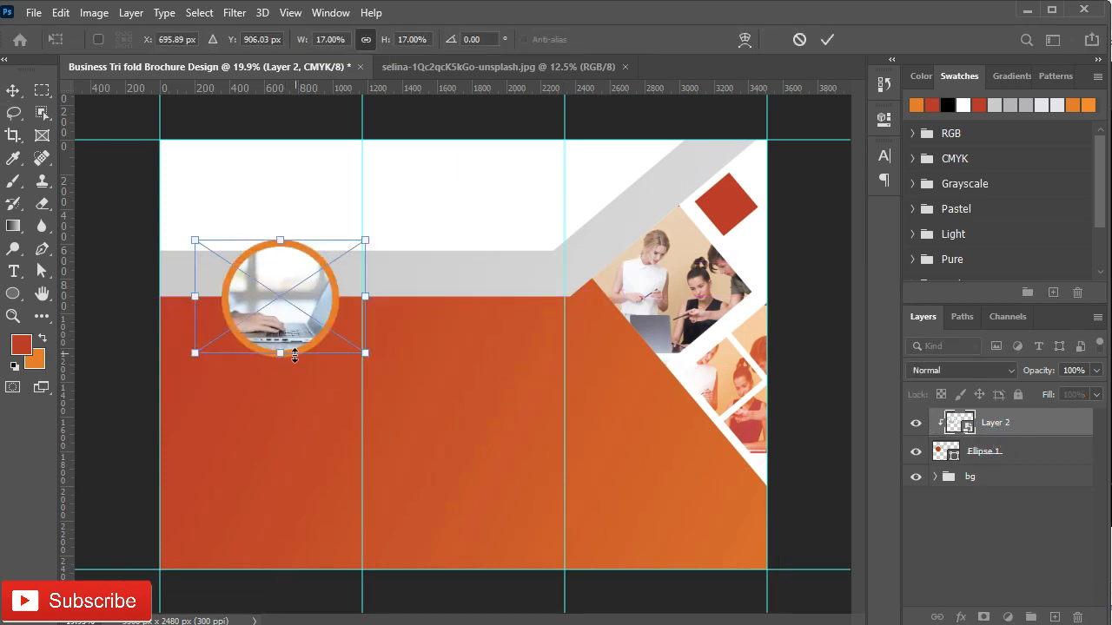
pyautogui.rightClick(308, 297)
pyautogui.click(388, 573)
pyautogui.moveTo(277, 325); pyautogui.dragTo(296, 330)
pyautogui.click(830, 41)
# Step: Group the laptop photo and circle as 'image', then zoom in and select the bg group
pyautogui.keyDown('shift'); pyautogui.click(1021, 448); pyautogui.keyUp('shift')
pyautogui.hotkey('ctrl', 'g')
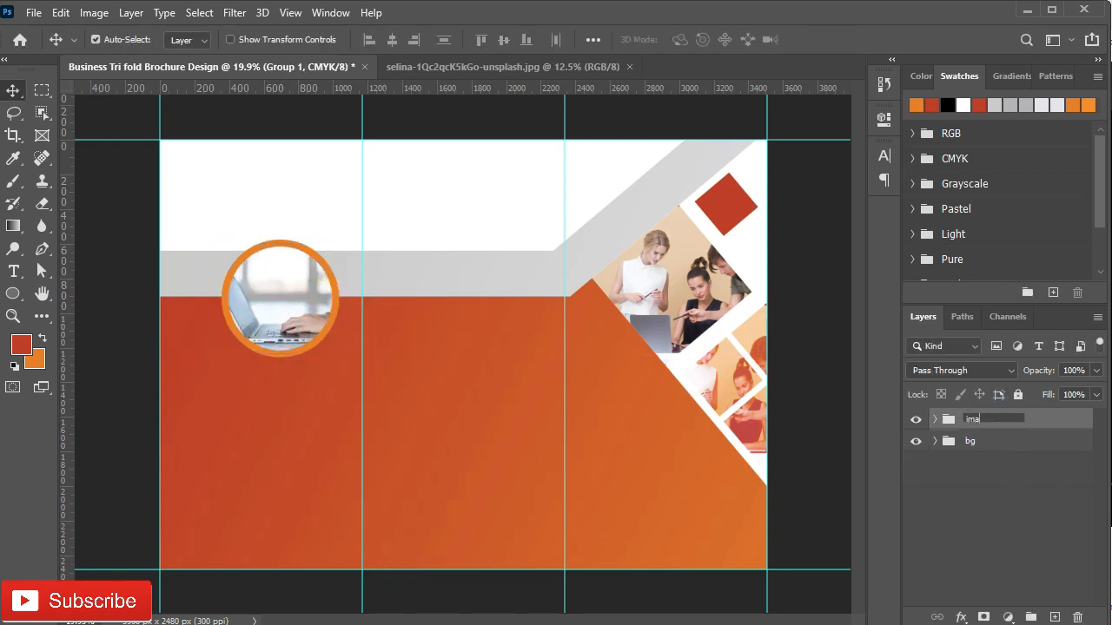
pyautogui.press('Return')
pyautogui.hotkey('ctrl', '+')
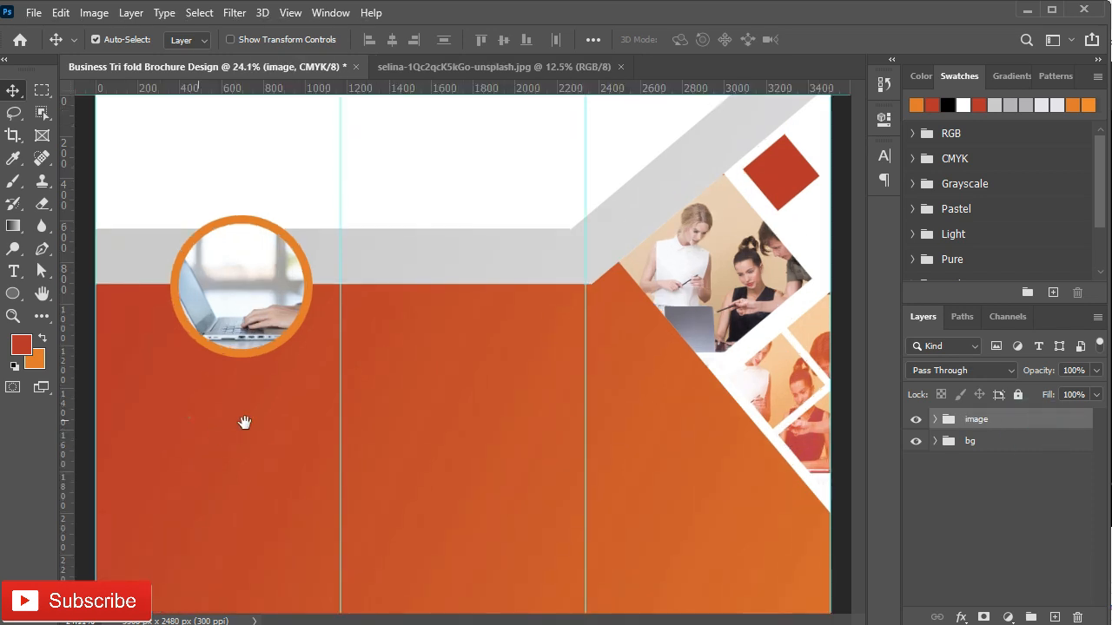
pyautogui.click(327, 408)
pyautogui.scroll(-2, 327, 408)
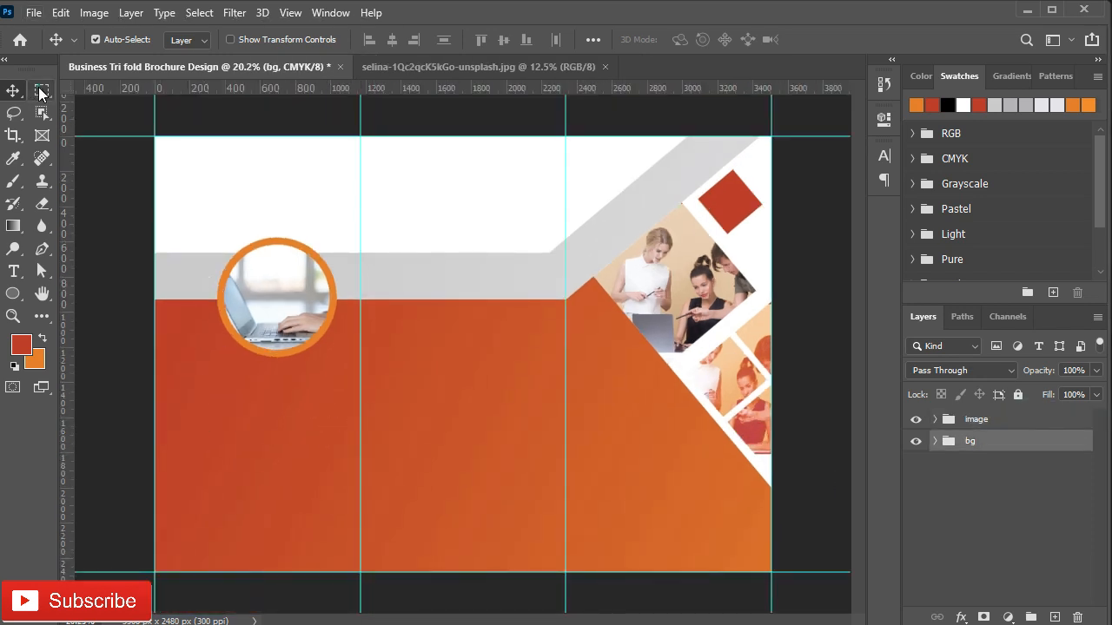
# Step: Select the middle panel and set up a black-to-transparent gradient
pyautogui.click(41, 90)
pyautogui.moveTo(361, 137); pyautogui.dragTo(566, 572)
pyautogui.click(13, 225)
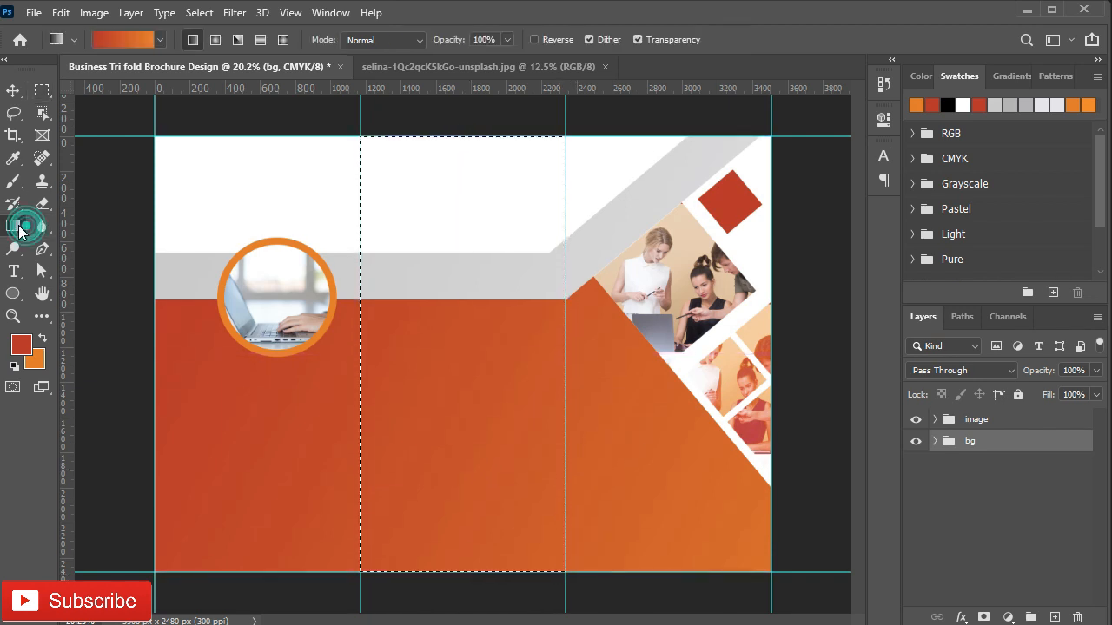
pyautogui.click(20, 348)
pyautogui.moveTo(601, 476); pyautogui.dragTo(583, 552)
pyautogui.click(958, 328)
pyautogui.click(16, 367)
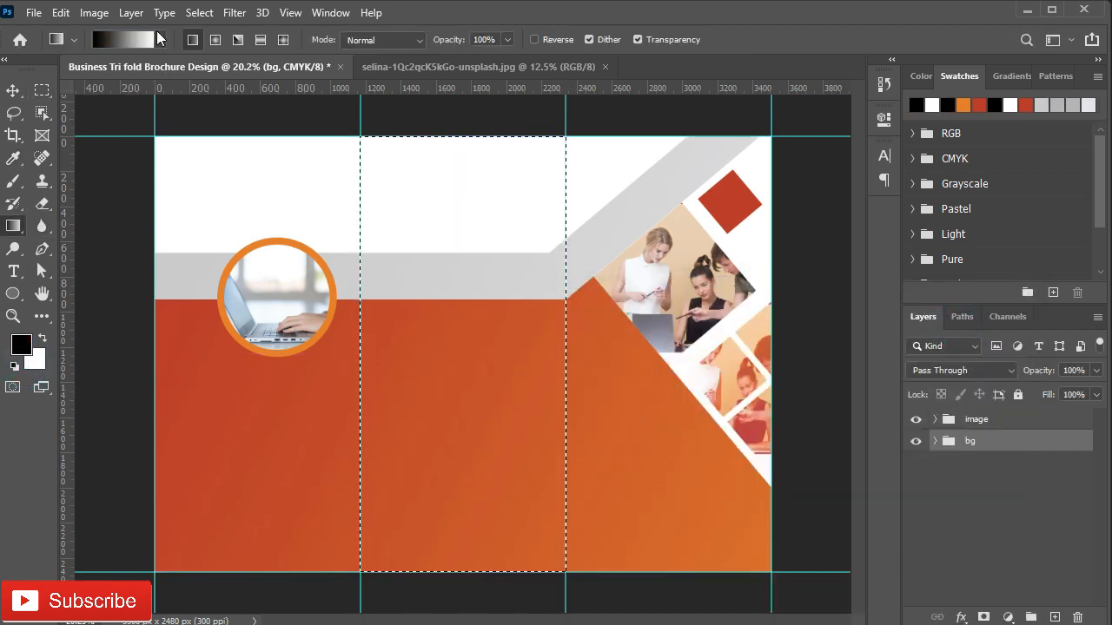
pyautogui.click(160, 39)
pyautogui.click(74, 99)
# Step: Shade the middle panel with the gradient on a new layer, then copy it onto the right panel
pyautogui.click(1053, 617)
pyautogui.moveTo(359, 338); pyautogui.dragTo(567, 338)
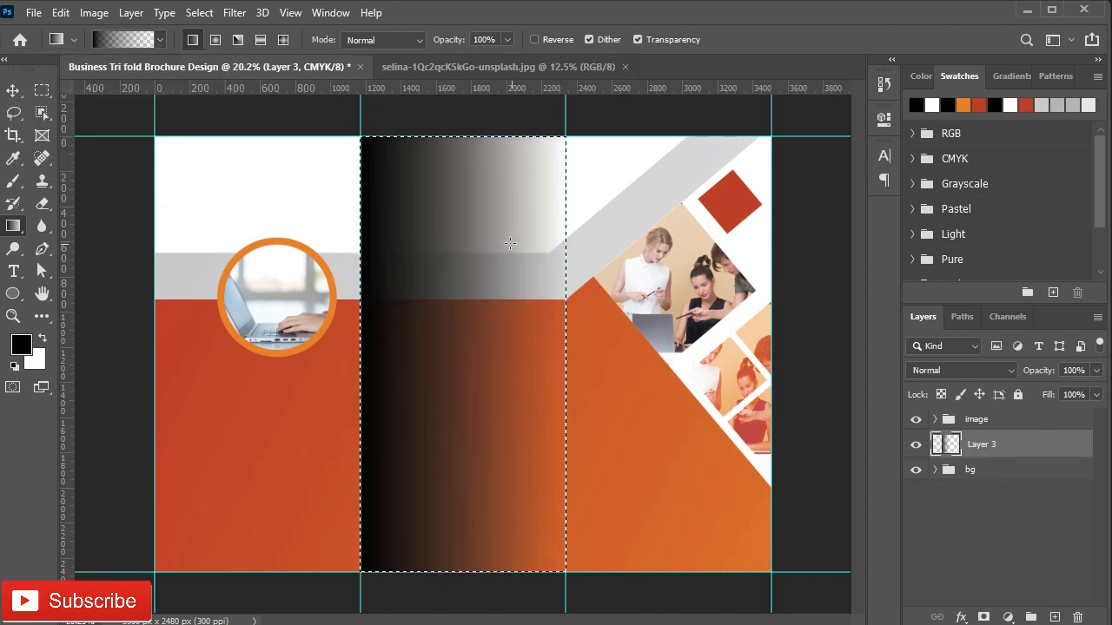
pyautogui.hotkey('ctrl', 'd')
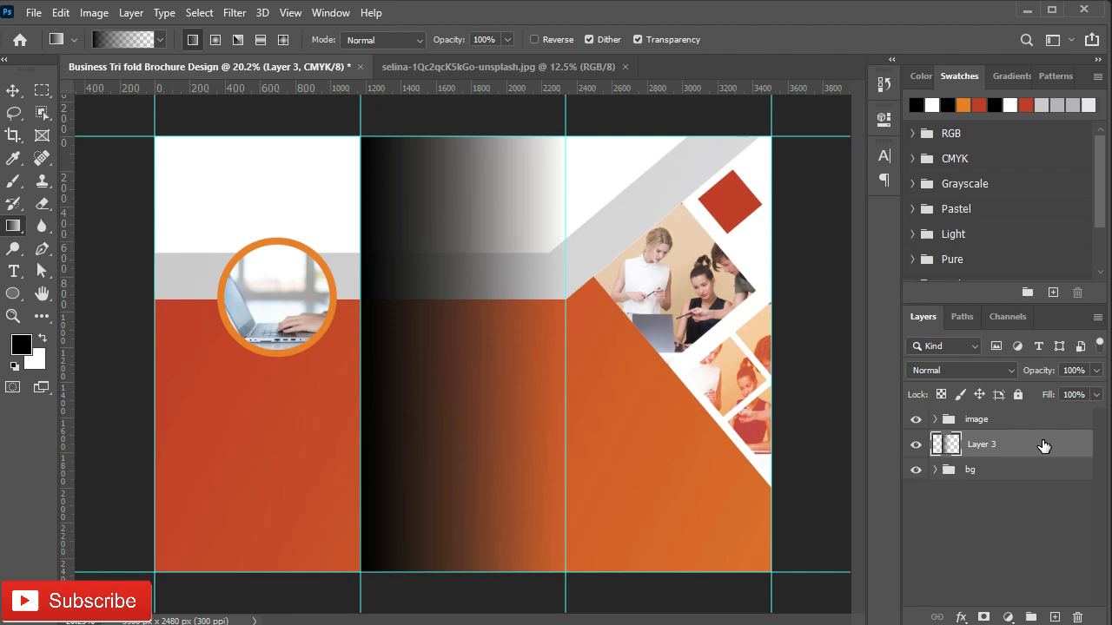
pyautogui.press('v')
pyautogui.moveTo(428, 438); pyautogui.dragTo(633, 438)
# Step: Set both gradient layers to 20% opacity and move them into the bg group
pyautogui.keyDown('ctrl'); pyautogui.click(1038, 473); pyautogui.keyUp('ctrl')
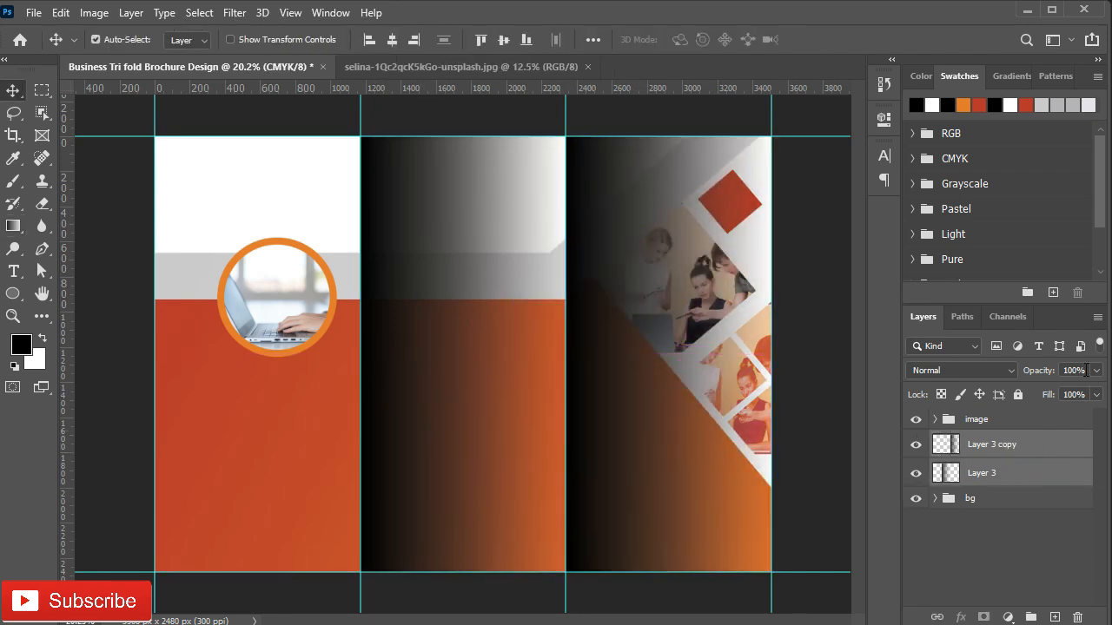
pyautogui.write('20')
pyautogui.press('Return')
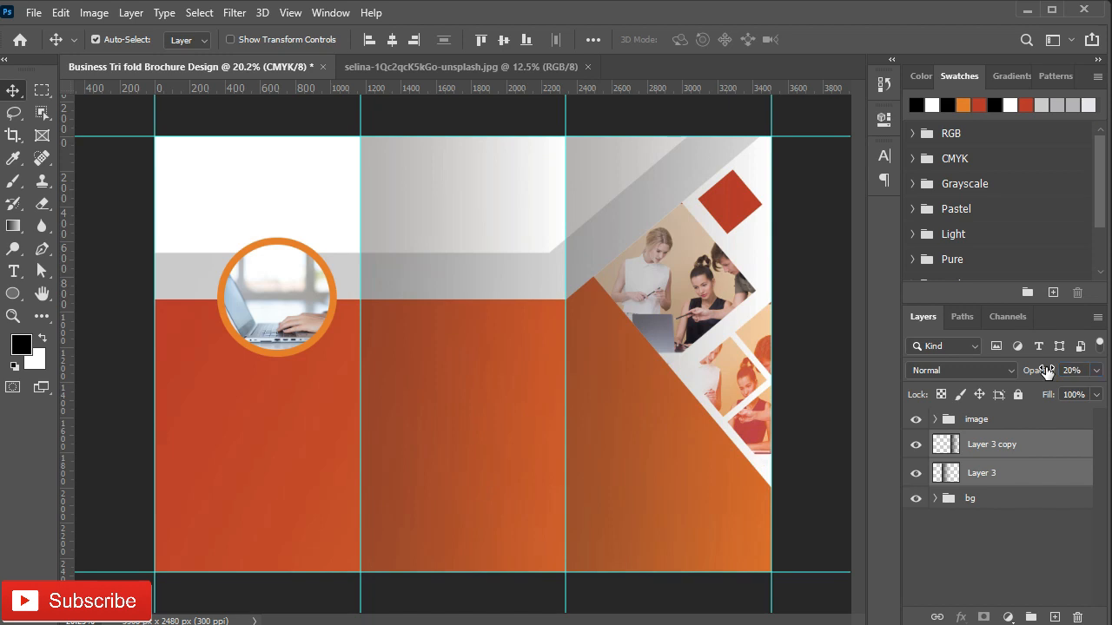
pyautogui.click(1005, 422)
pyautogui.click(980, 473)
pyautogui.keyDown('ctrl'); pyautogui.click(1005, 445); pyautogui.keyUp('ctrl')
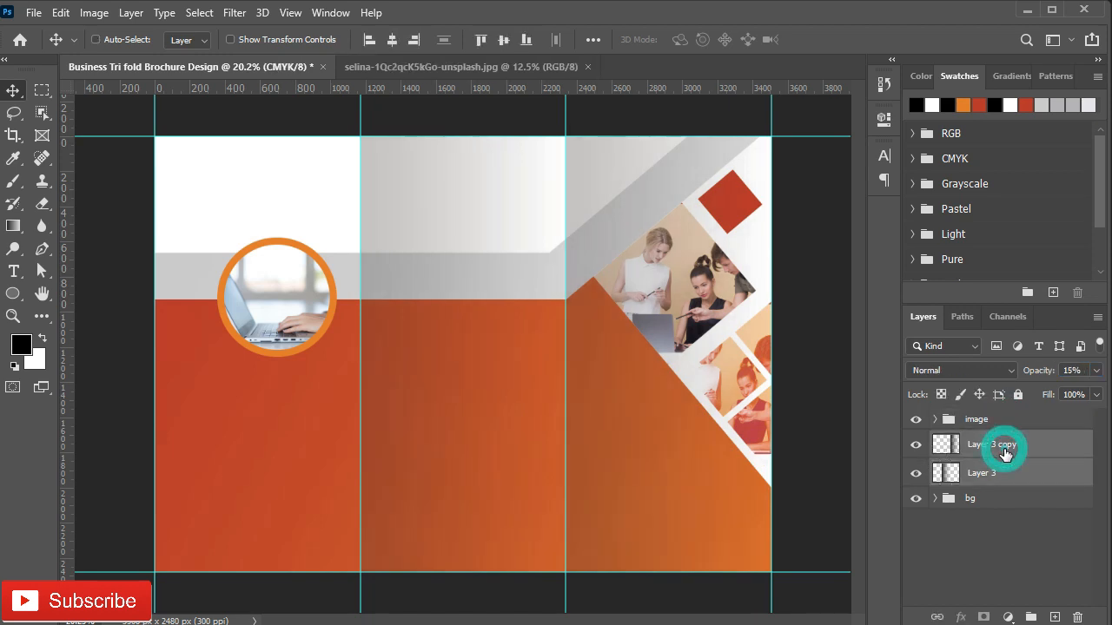
pyautogui.moveTo(990, 443); pyautogui.dragTo(991, 494)
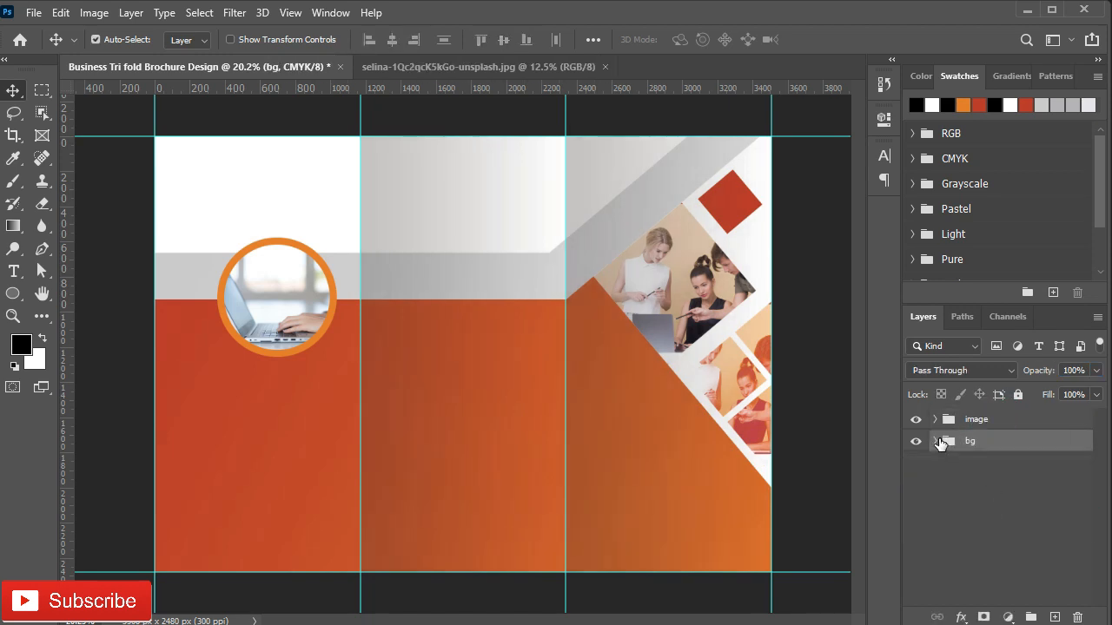
pyautogui.scroll(2, 268, 371)
# Step: Type the word Free in a new text box on the left orange panel
pyautogui.press('t')
pyautogui.click(142, 387)
pyautogui.write('free')
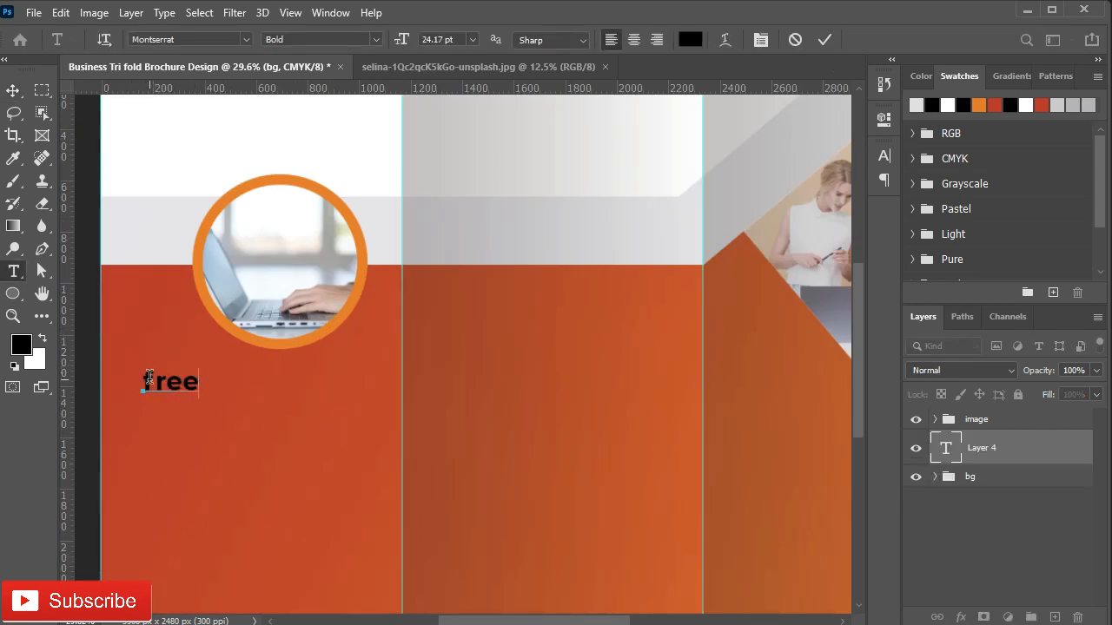
pyautogui.press('Escape')
pyautogui.click(174, 391)
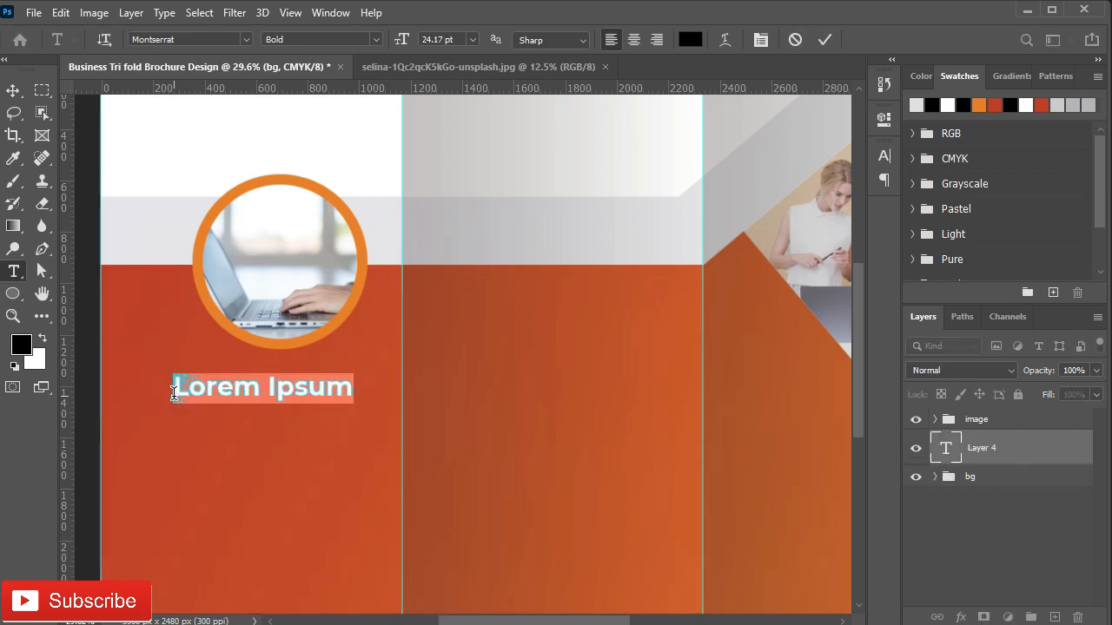
pyautogui.write('Free')
pyautogui.click(824, 40)
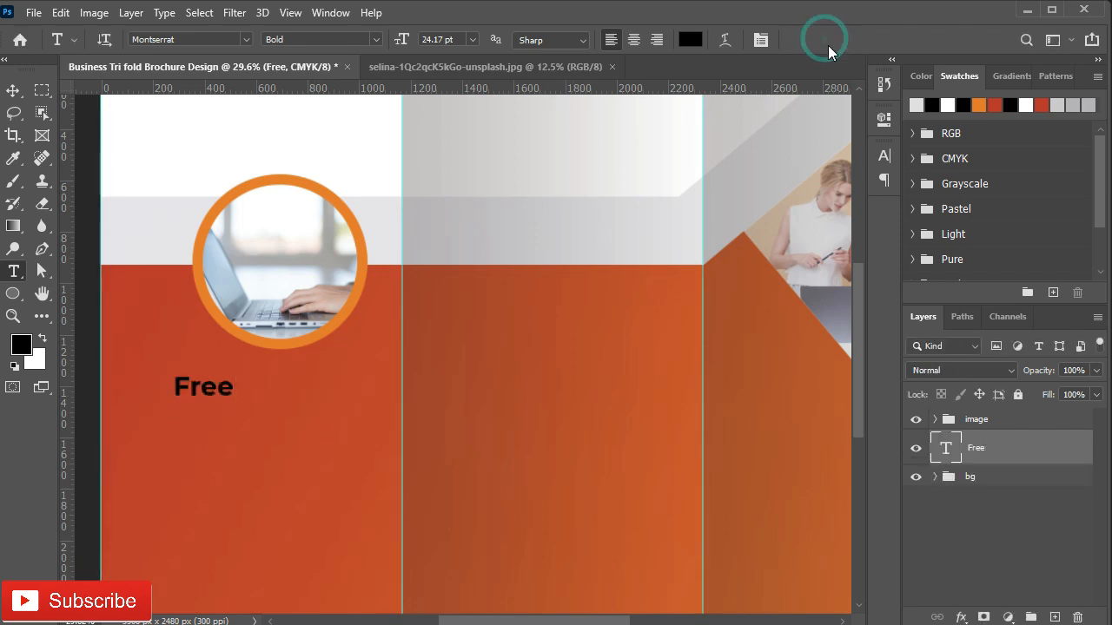
# Step: Set Free in Bebas Neue Bold with a white text colour
pyautogui.click(884, 122)
pyautogui.click(885, 158)
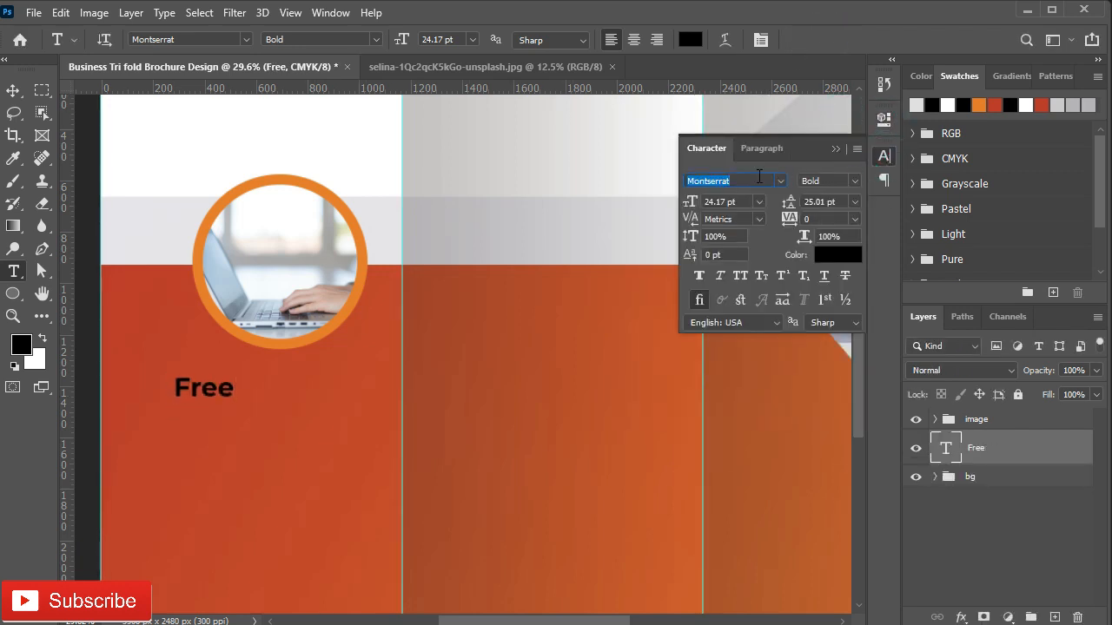
pyautogui.write('ba')
pyautogui.press('BackSpace')
pyautogui.write('eb')
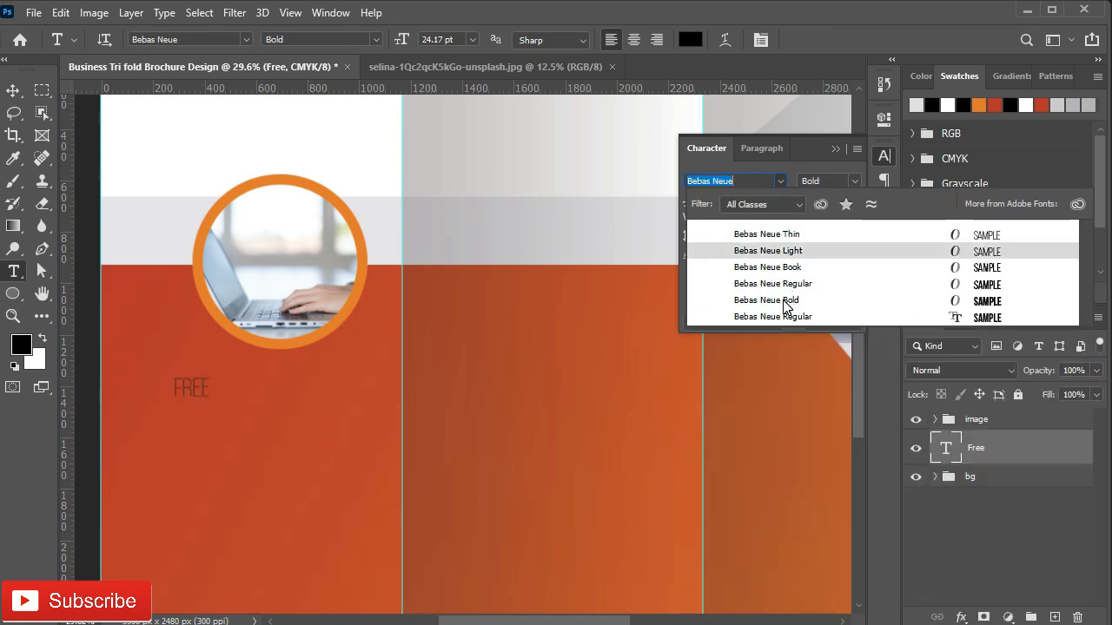
pyautogui.click(781, 300)
pyautogui.click(839, 259)
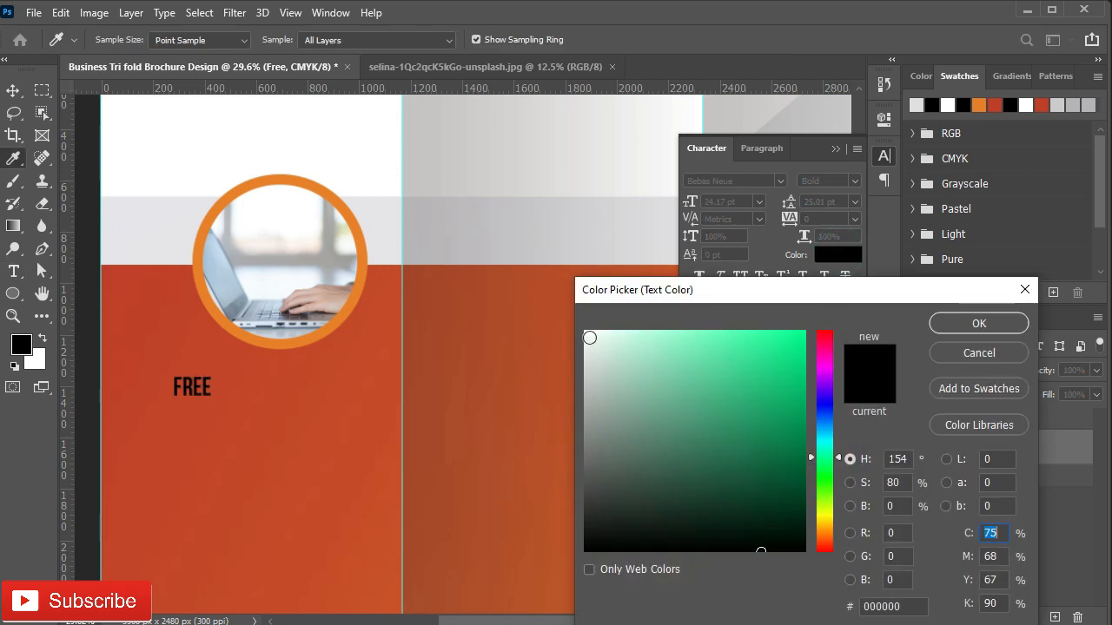
pyautogui.click(590, 335)
pyautogui.click(979, 323)
# Step: Enlarge FREE's font size and move it up-left under the photo circle
pyautogui.press('v')
pyautogui.click(855, 201)
pyautogui.click(855, 201)
pyautogui.click(758, 201)
pyautogui.click(738, 372)
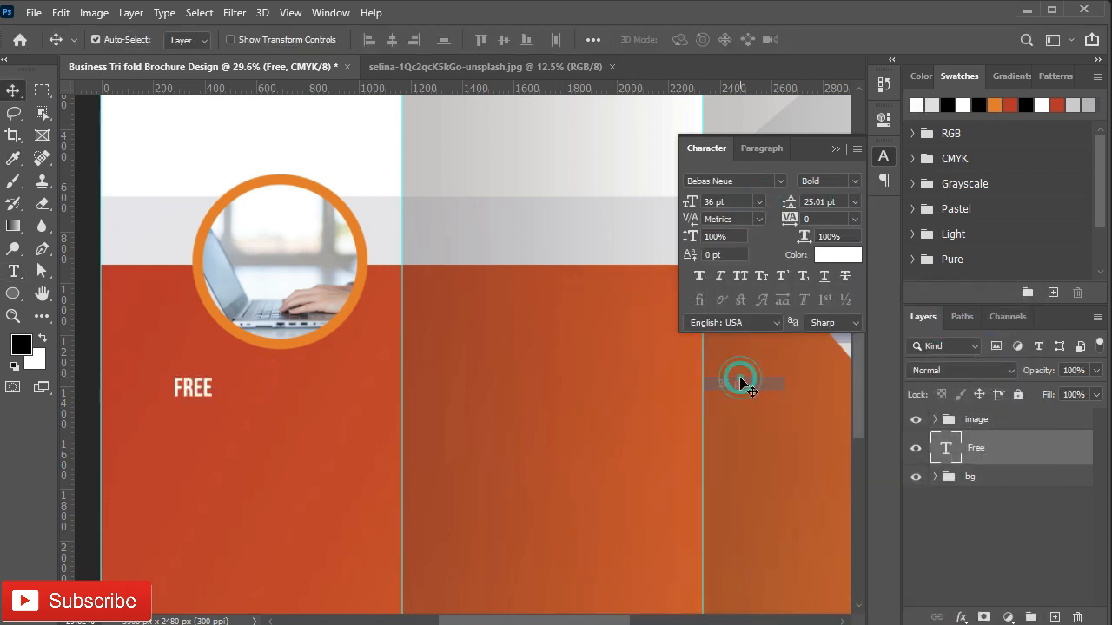
pyautogui.click(834, 146)
pyautogui.moveTo(178, 379); pyautogui.dragTo(137, 385)
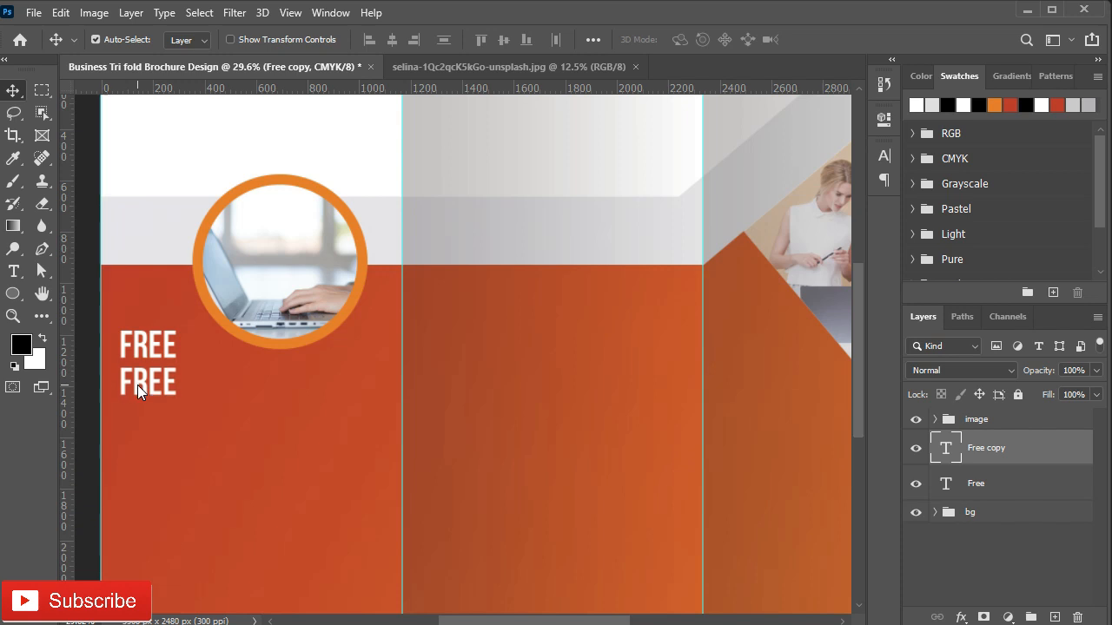
# Step: Change the duplicate to GRAPHIC DESIGN TUTORIALS in Regular weight at 24 pt
pyautogui.doubleClick(159, 392)
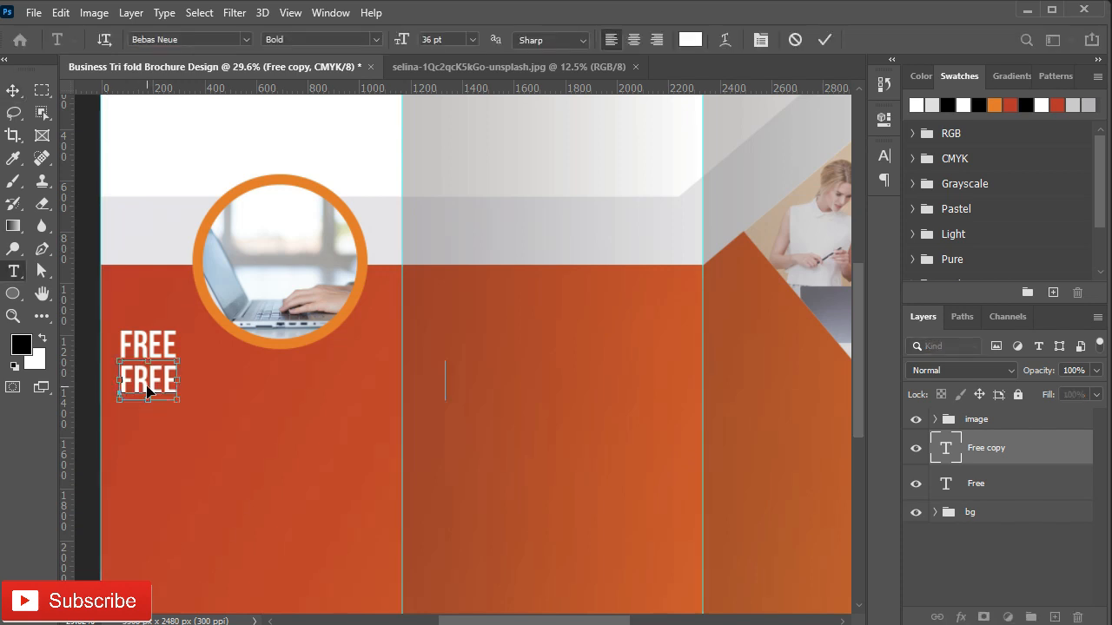
pyautogui.write('GRAPHIC DESIGN TUTORIALS')
pyautogui.click(824, 40)
pyautogui.click(883, 157)
pyautogui.click(854, 182)
pyautogui.click(858, 240)
pyautogui.click(760, 201)
pyautogui.click(753, 360)
pyautogui.click(759, 201)
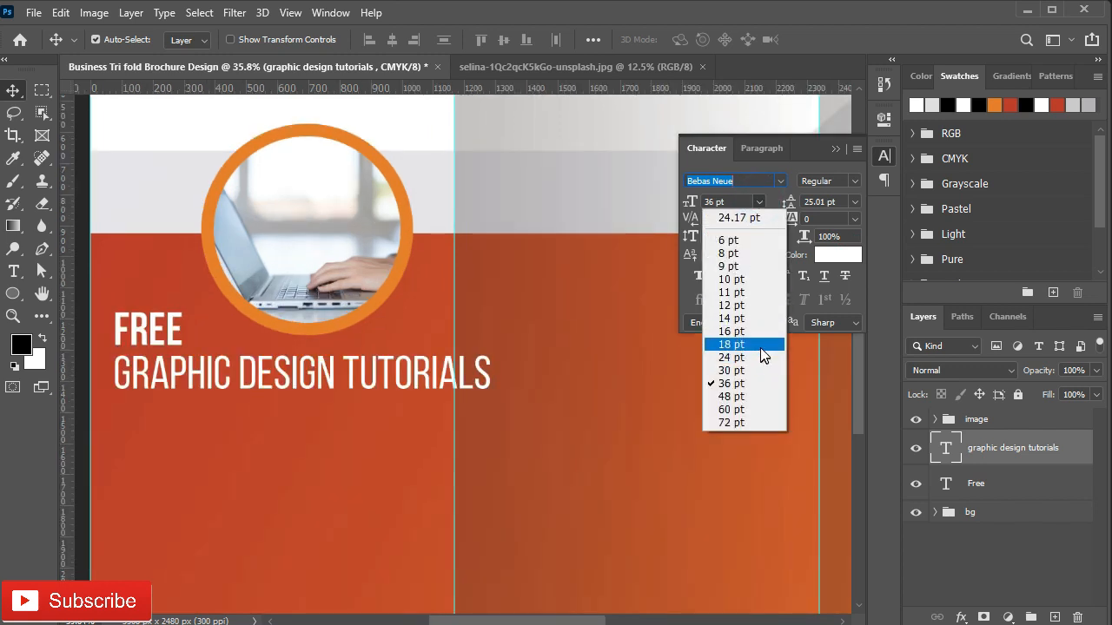
pyautogui.click(756, 359)
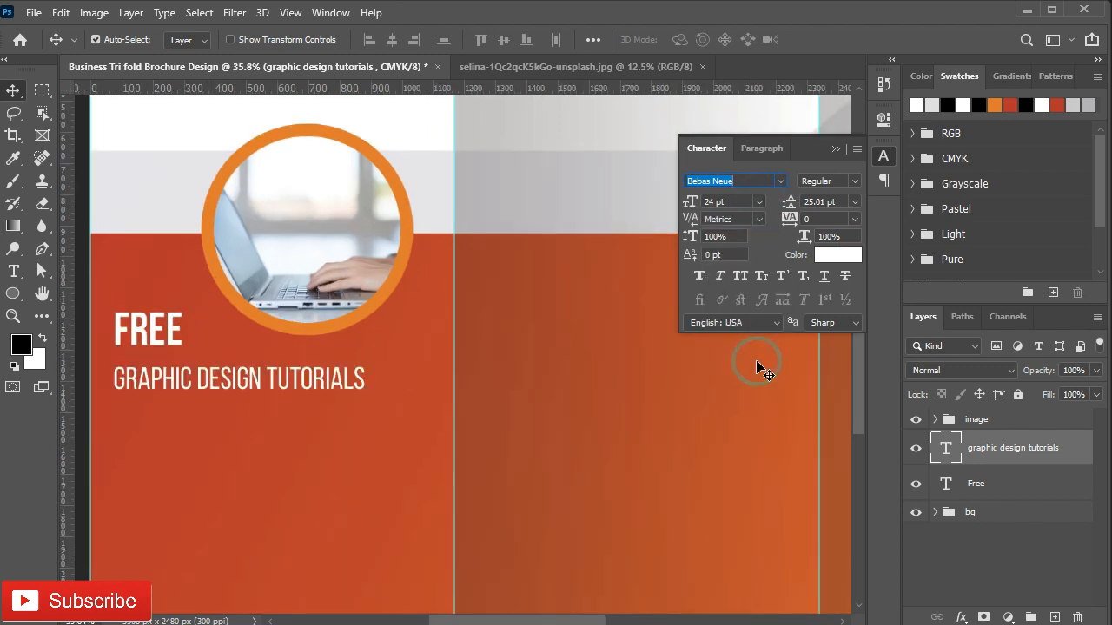
pyautogui.click(834, 150)
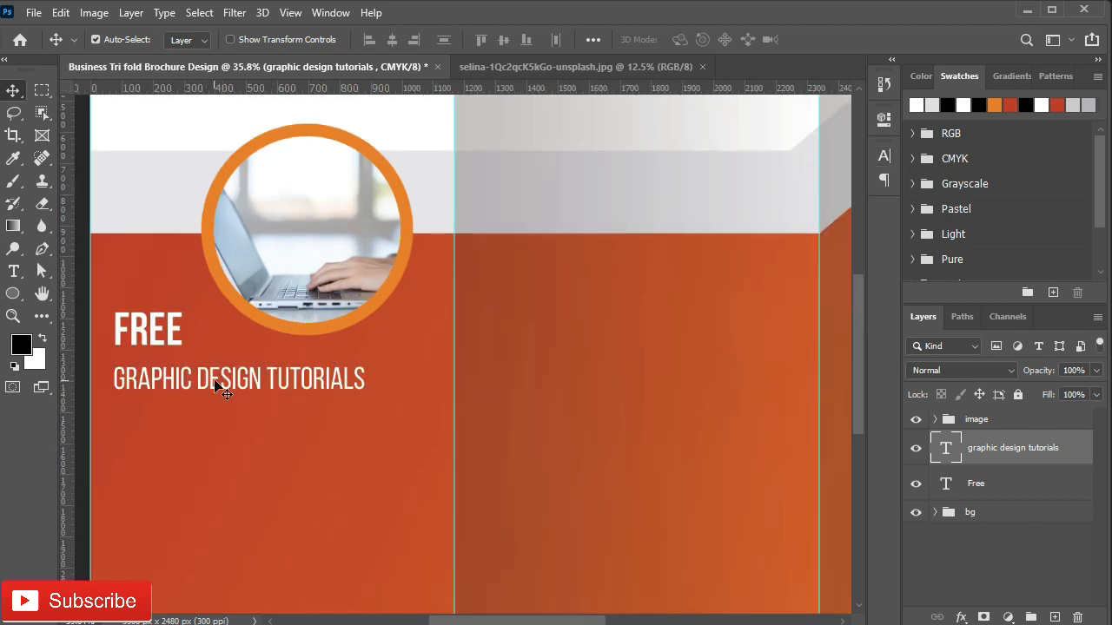
# Step: Position GRAPHIC DESIGN TUTORIALS under FREE and move the image group below the text layers
pyautogui.moveTo(215, 387); pyautogui.dragTo(217, 374)
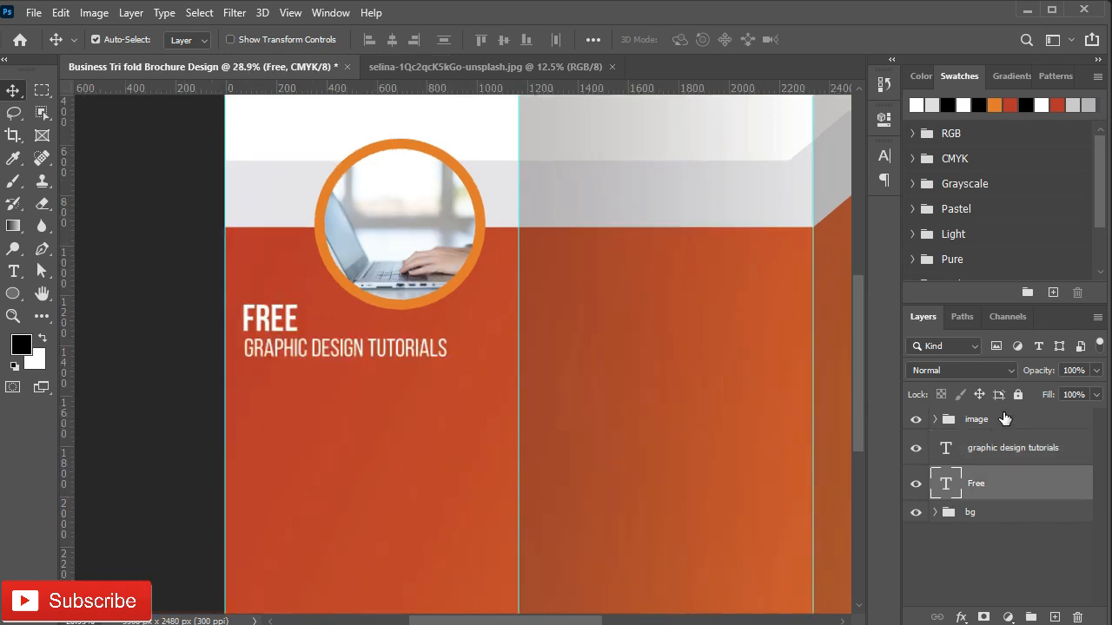
pyautogui.moveTo(1004, 419); pyautogui.dragTo(1015, 499)
pyautogui.click(16, 275)
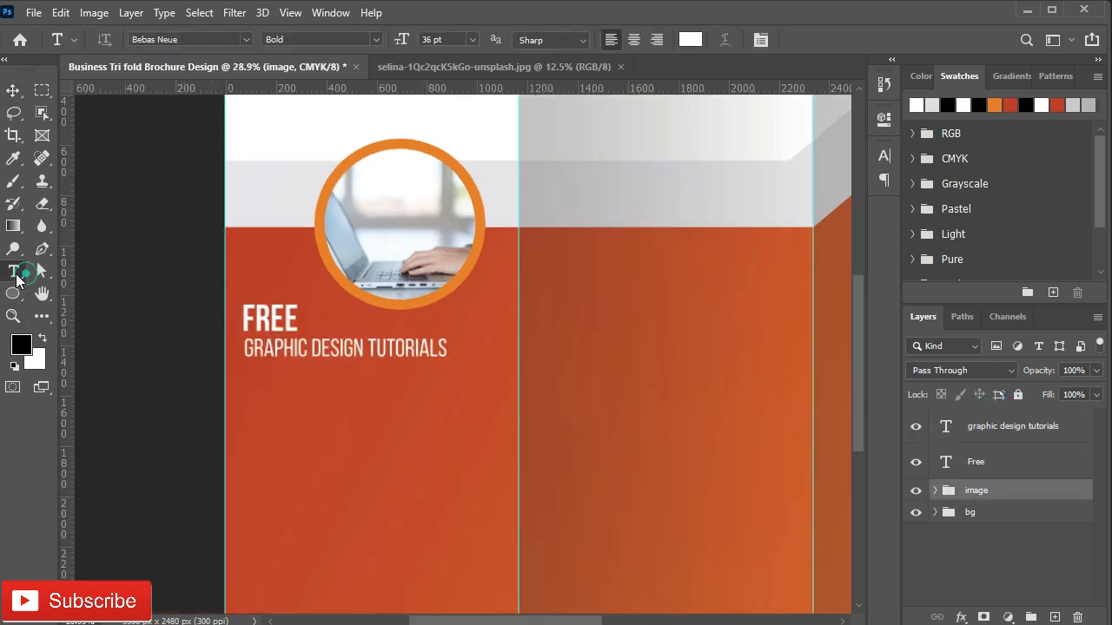
pyautogui.press('v')
pyautogui.moveTo(300, 355); pyautogui.dragTo(499, 488)
pyautogui.press('t')
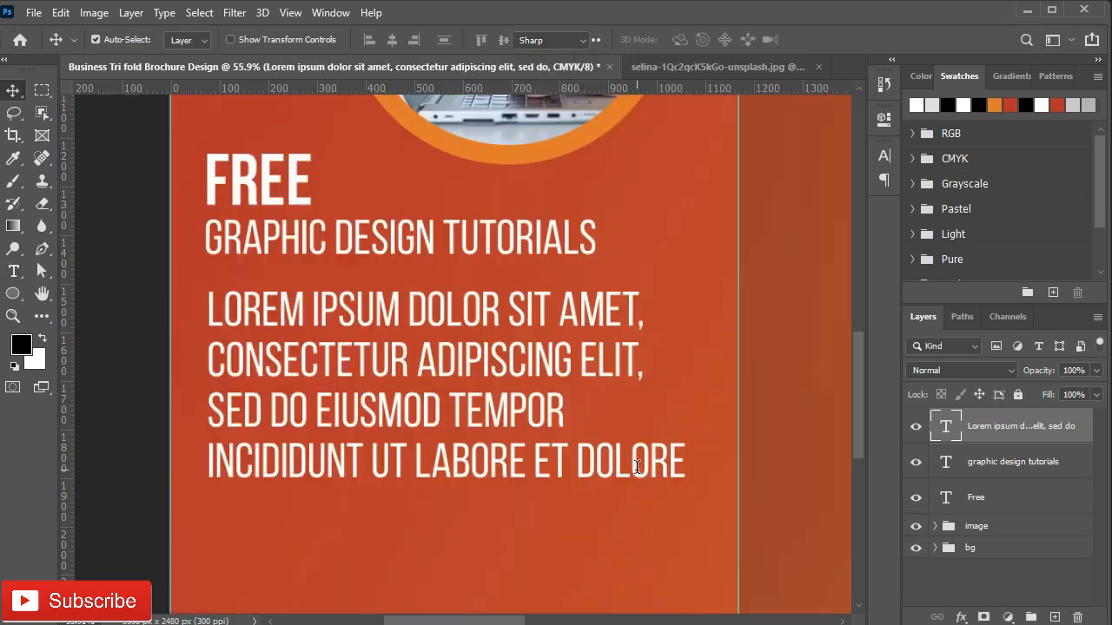
# Step: Resize the Lorem ipsum text box and set it to 10 pt with Auto leading
pyautogui.doubleClick(637, 467)
pyautogui.hotkey('ctrl', 'c')
pyautogui.moveTo(458, 512); pyautogui.dragTo(458, 415)
pyautogui.moveTo(703, 352); pyautogui.dragTo(691, 351)
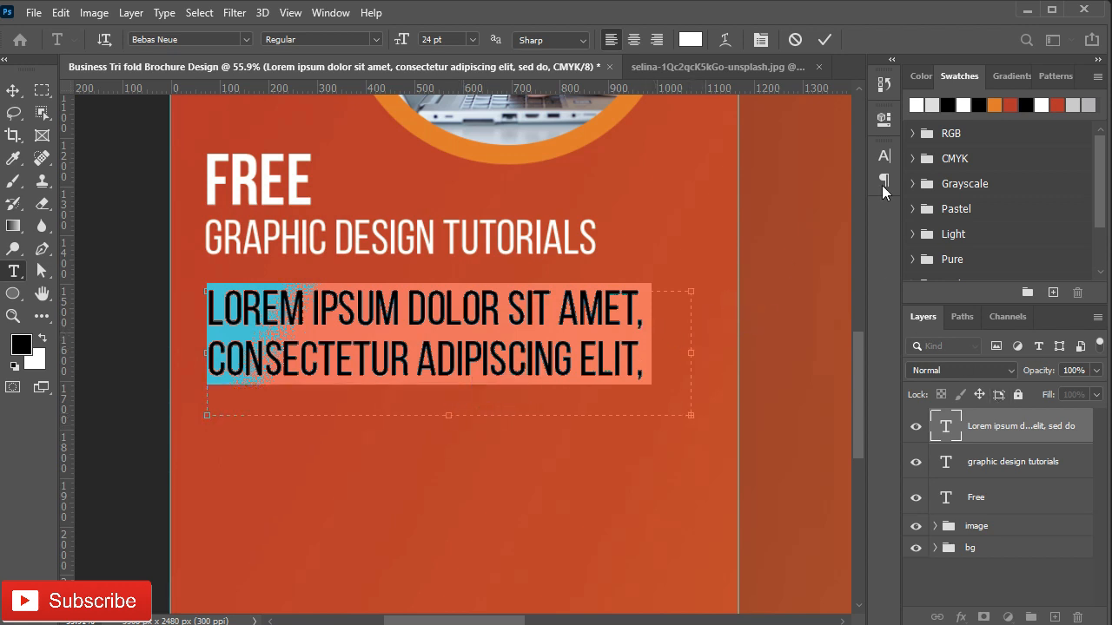
pyautogui.click(883, 157)
pyautogui.click(758, 202)
pyautogui.click(754, 285)
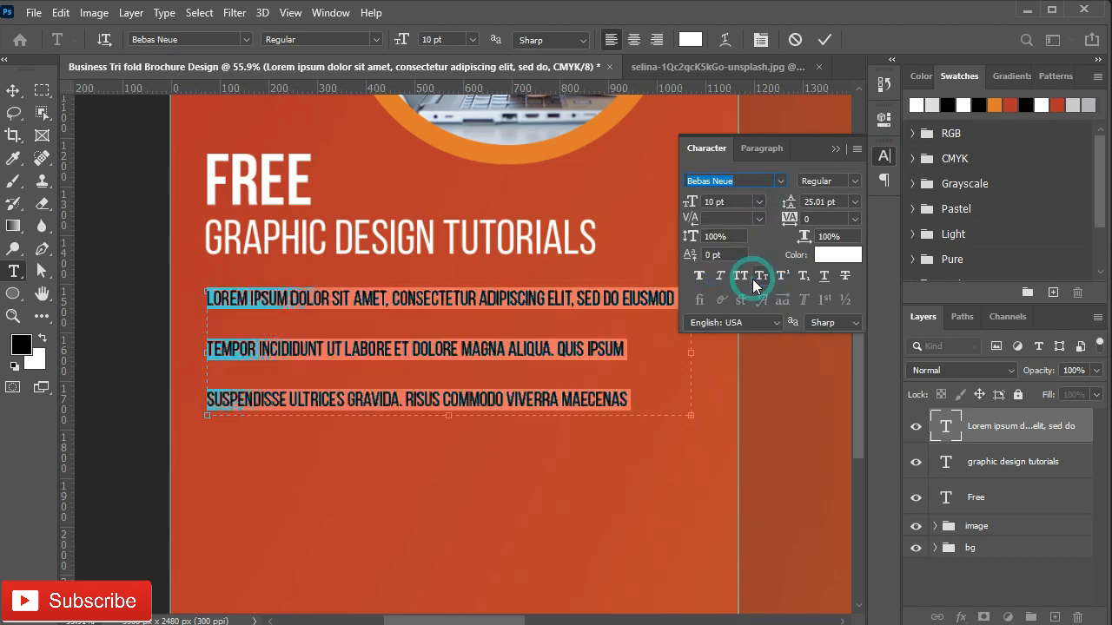
pyautogui.click(853, 205)
pyautogui.click(835, 216)
pyautogui.click(758, 201)
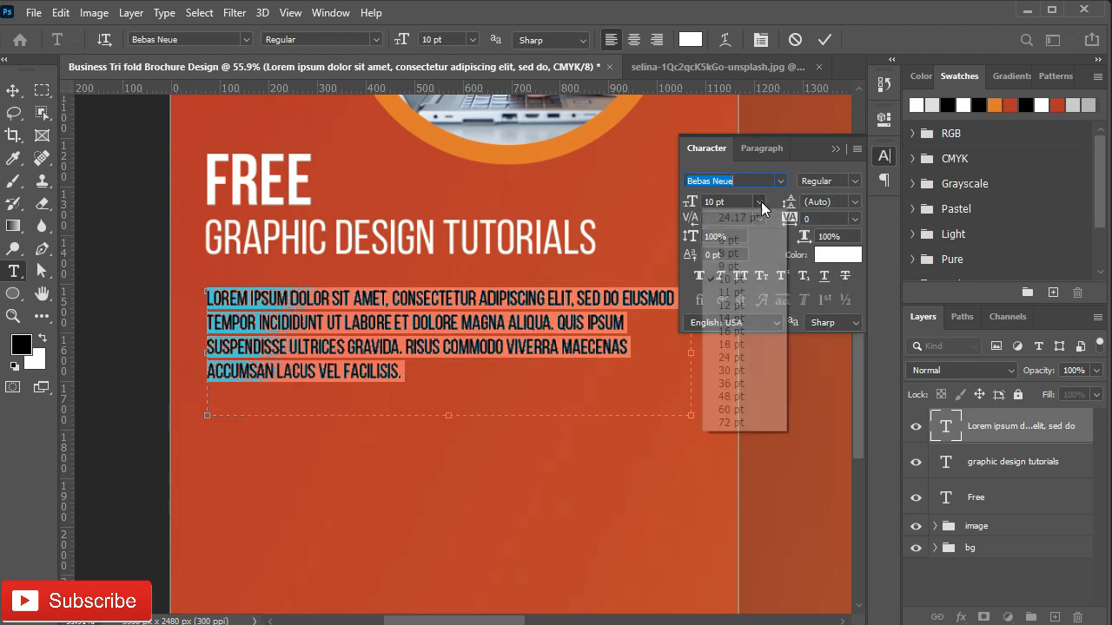
pyautogui.click(738, 292)
pyautogui.click(758, 202)
pyautogui.click(734, 275)
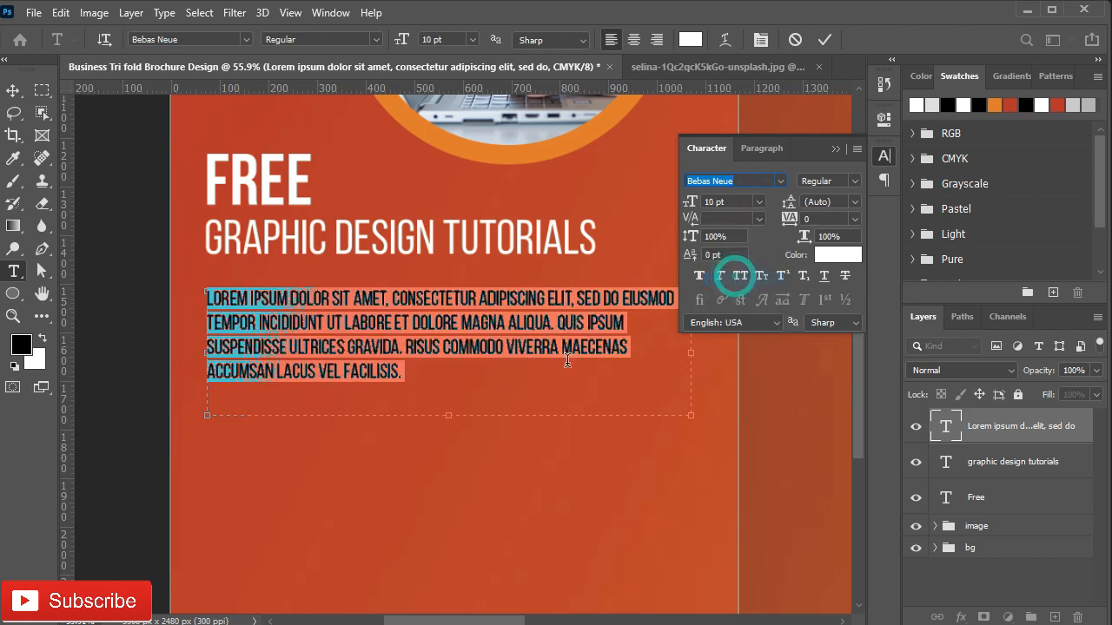
# Step: Paste additional Lorem ipsum text at the end of the paragraph
pyautogui.click(399, 374)
pyautogui.hotkey('ctrl', 'v')
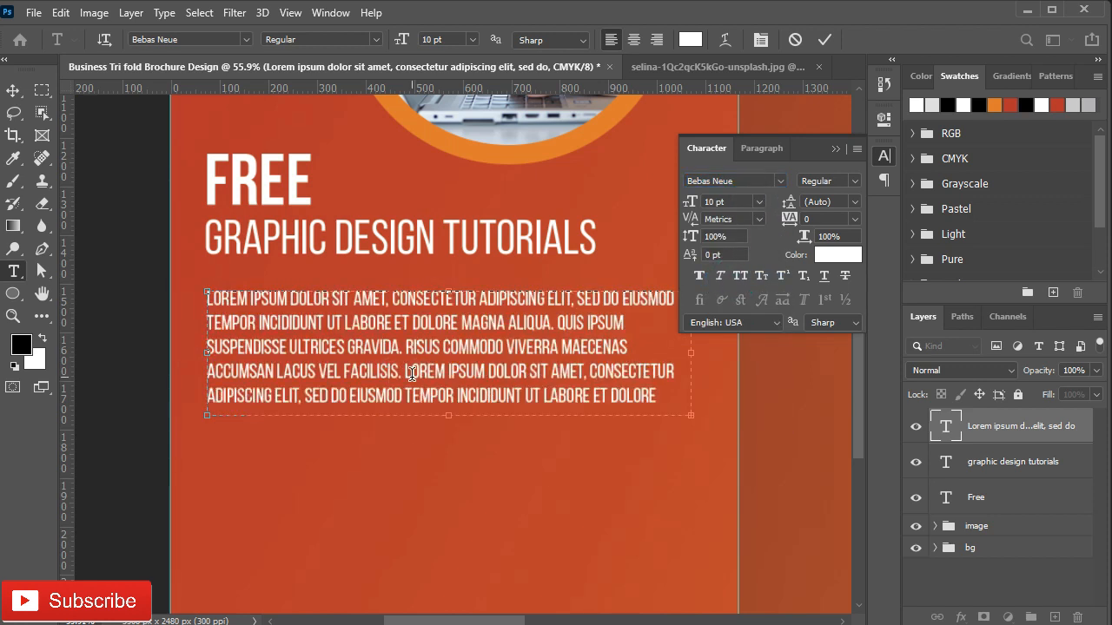
pyautogui.click(835, 149)
pyautogui.hotkey('ctrl', 'Return')
# Step: Alt-drag two copies of the paragraph, stacked below the original
pyautogui.press('v')
pyautogui.moveTo(393, 399); pyautogui.dragTo(392, 549)
pyautogui.moveTo(372, 459); pyautogui.dragTo(373, 286)
pyautogui.moveTo(405, 373); pyautogui.dragTo(402, 509)
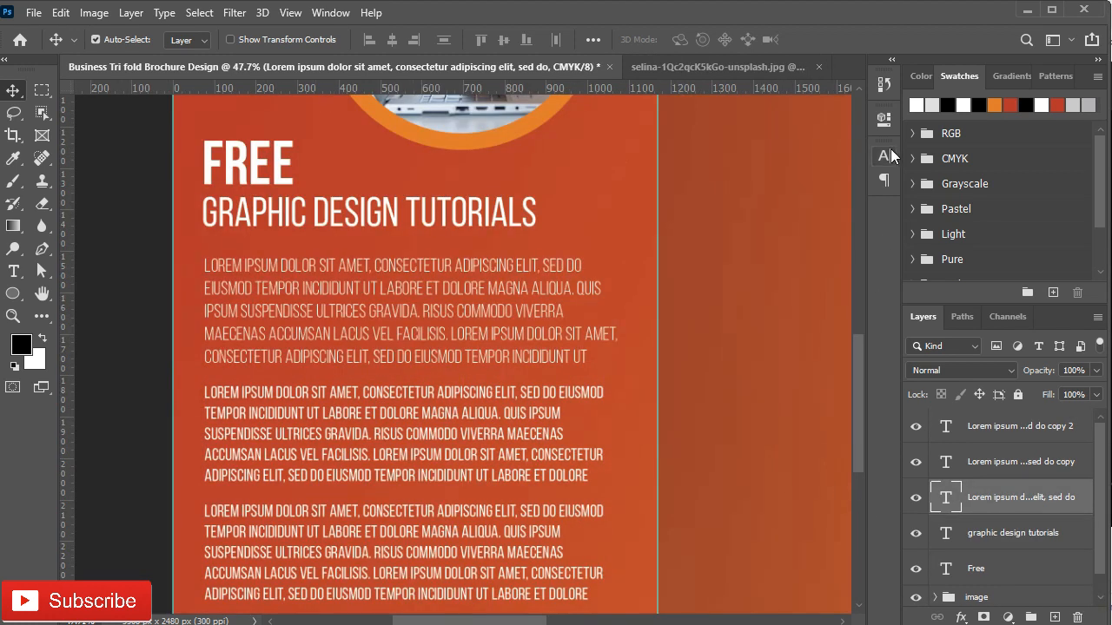
# Step: Set all three Lorem ipsum paragraphs in Nexa Bold
pyautogui.click(887, 155)
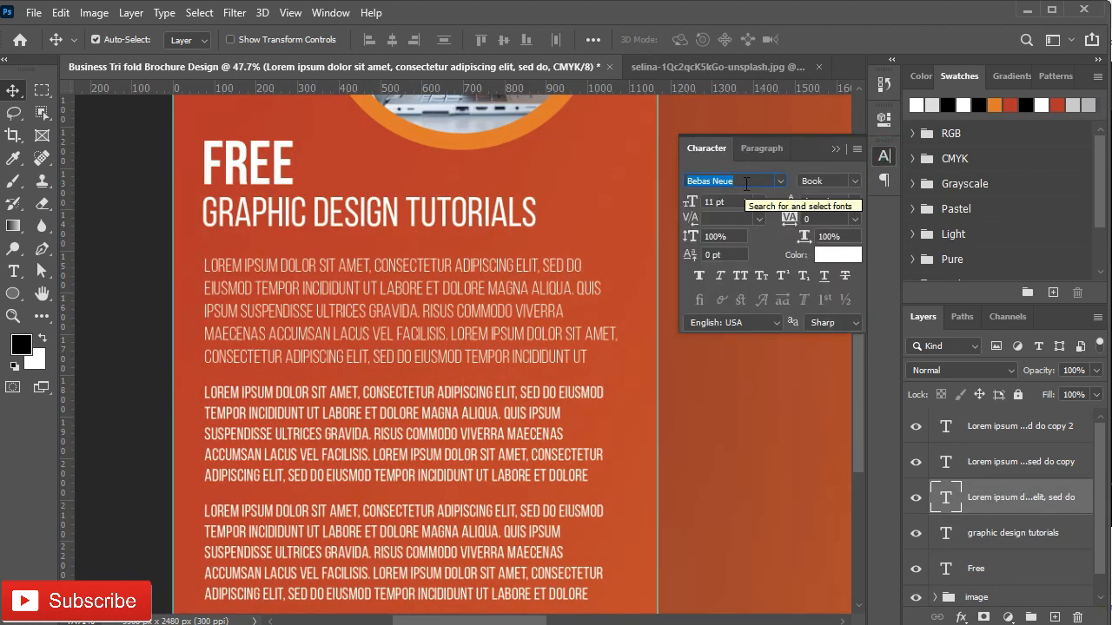
pyautogui.write('nex')
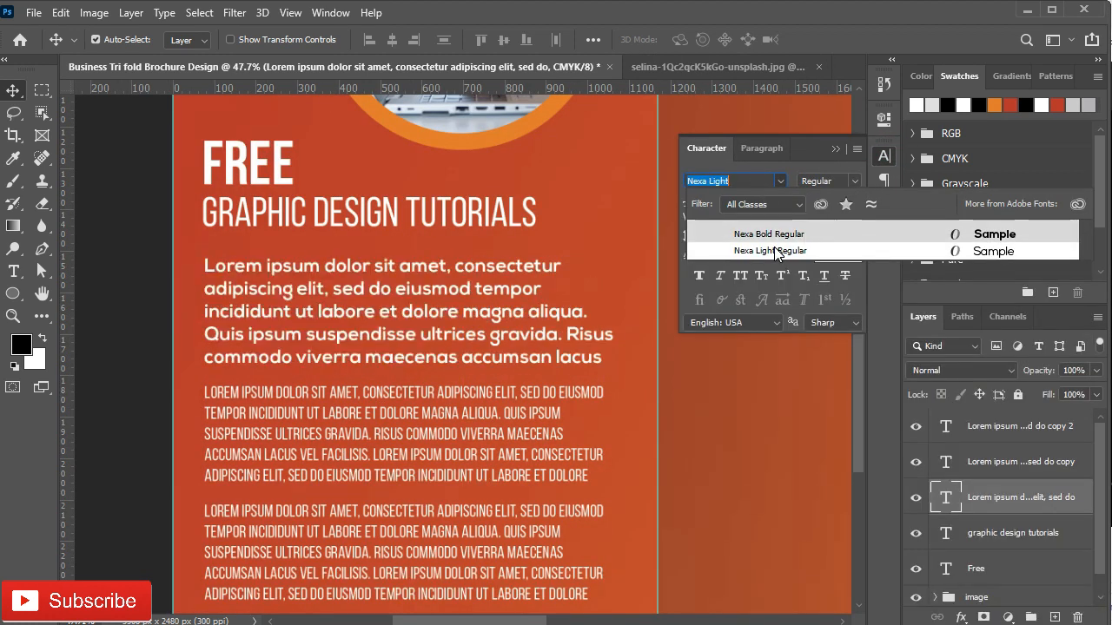
pyautogui.click(784, 233)
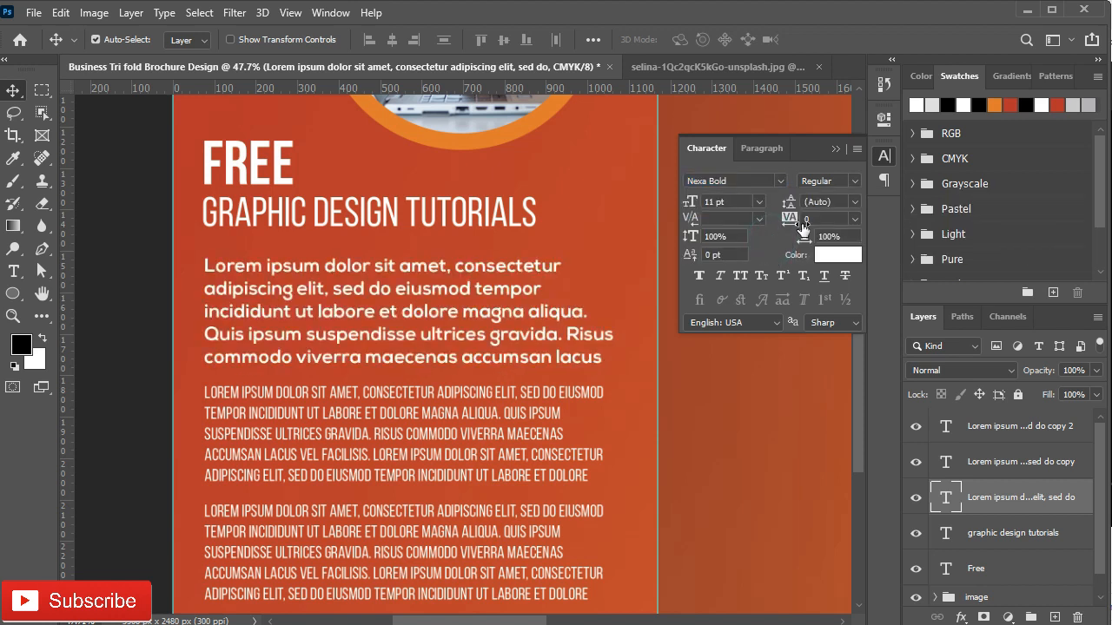
pyautogui.click(977, 469)
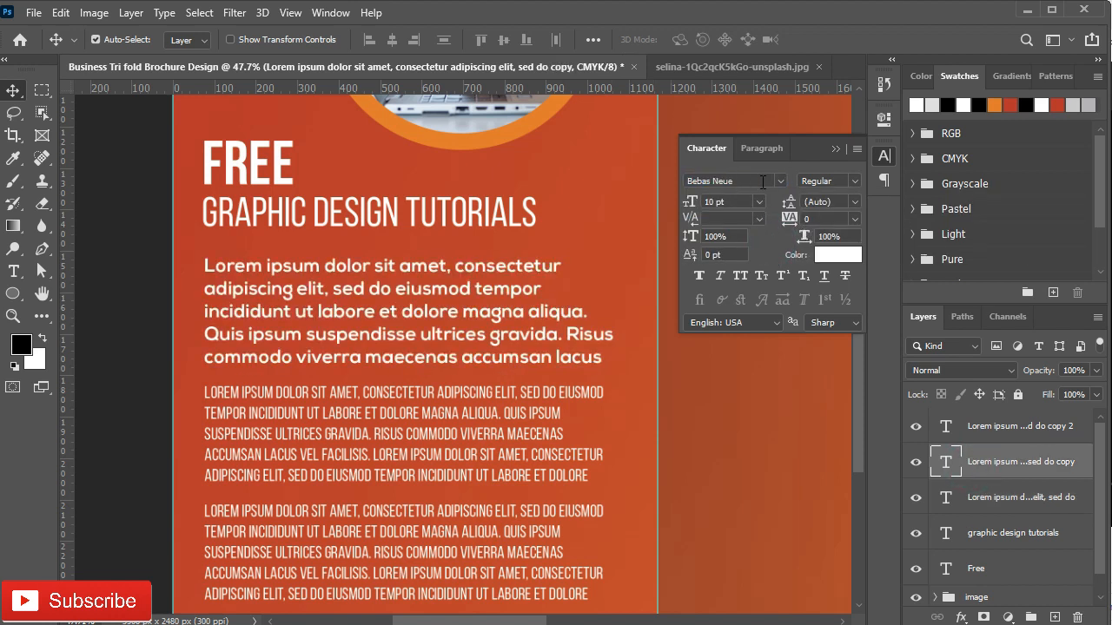
pyautogui.click(780, 181)
pyautogui.click(774, 234)
pyautogui.click(1011, 424)
pyautogui.click(780, 181)
pyautogui.click(774, 229)
pyautogui.click(836, 149)
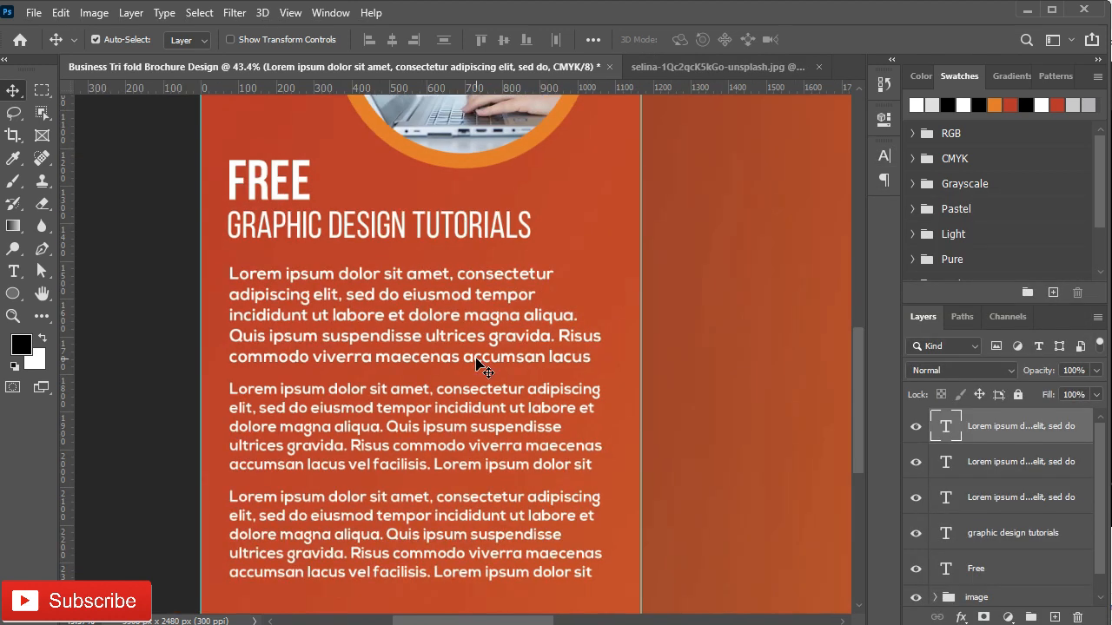
pyautogui.click(477, 365)
pyautogui.scroll(-3, 370, 269)
pyautogui.scroll(2, 310, 247)
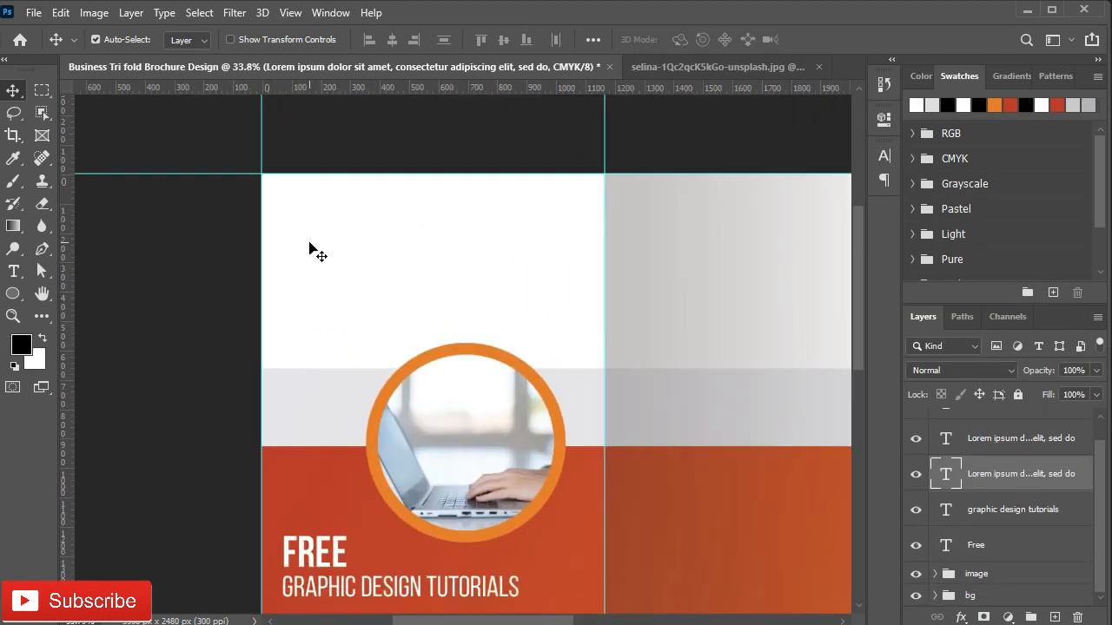
# Step: Paste the headline text at the top of the left panel in black
pyautogui.press('t')
pyautogui.click(304, 225)
pyautogui.hotkey('ctrl', 'v')
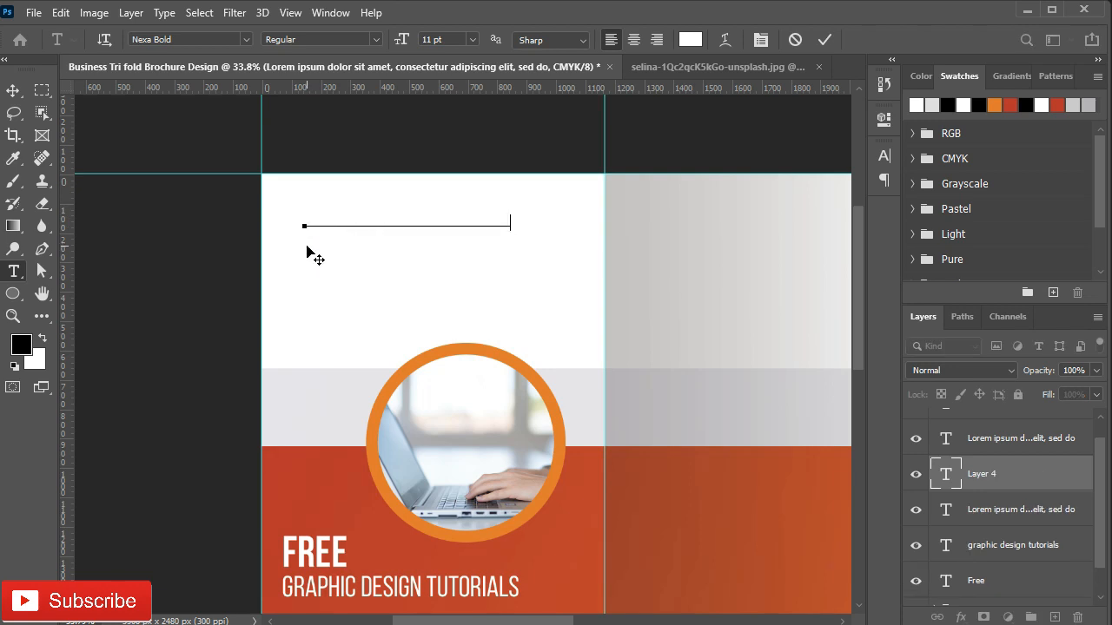
pyautogui.click(822, 40)
pyautogui.click(690, 39)
pyautogui.click(585, 534)
pyautogui.click(951, 318)
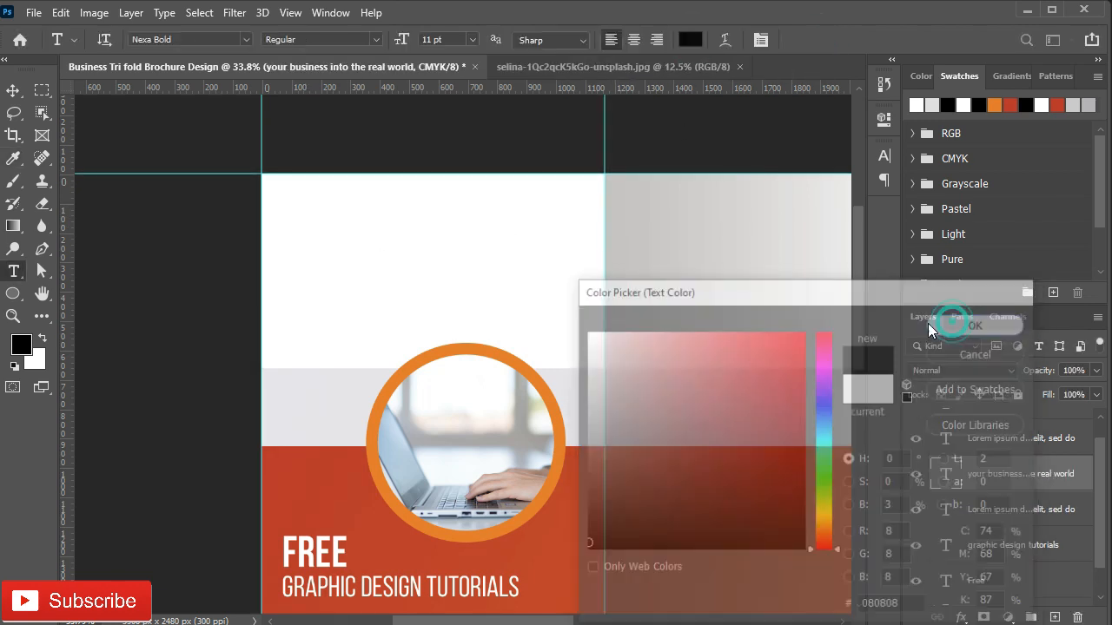
# Step: Break the headline into lines: YOUR / BUSINESS / INTO THE REAL / WORLD
pyautogui.scroll(1, 324, 235)
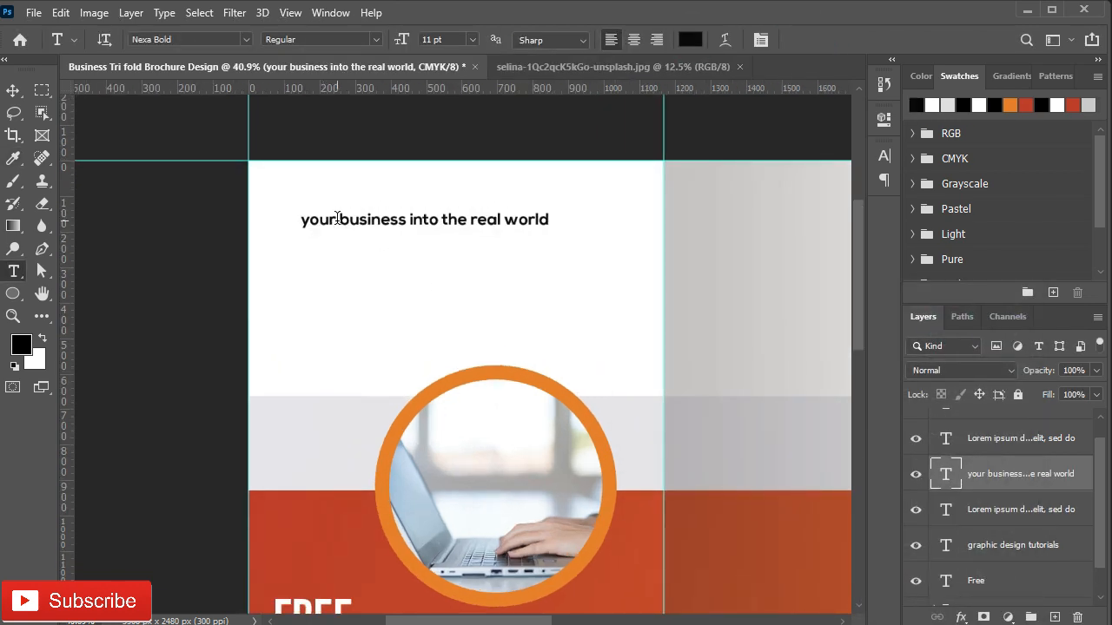
pyautogui.click(337, 219)
pyautogui.press('BackSpace')
pyautogui.press('Return')
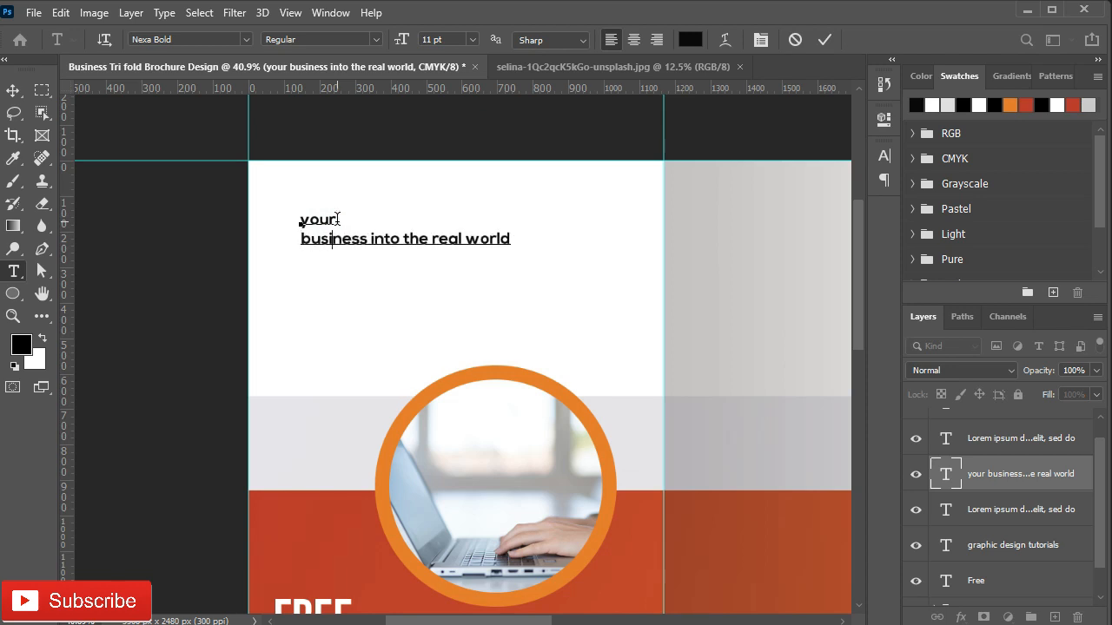
pyautogui.press('Return')
pyautogui.press('Delete')
pyautogui.press('Right')
pyautogui.press('Right')
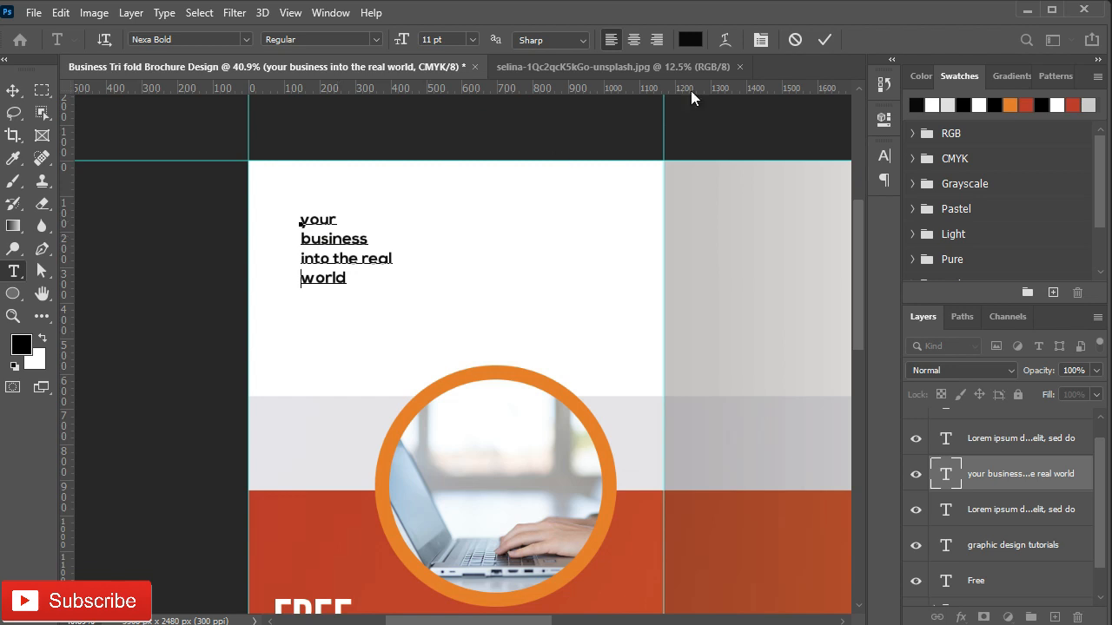
pyautogui.click(824, 39)
# Step: Apply All Caps to the headline and bring its layer to the top
pyautogui.click(884, 155)
pyautogui.click(740, 275)
pyautogui.press('v')
pyautogui.click(832, 149)
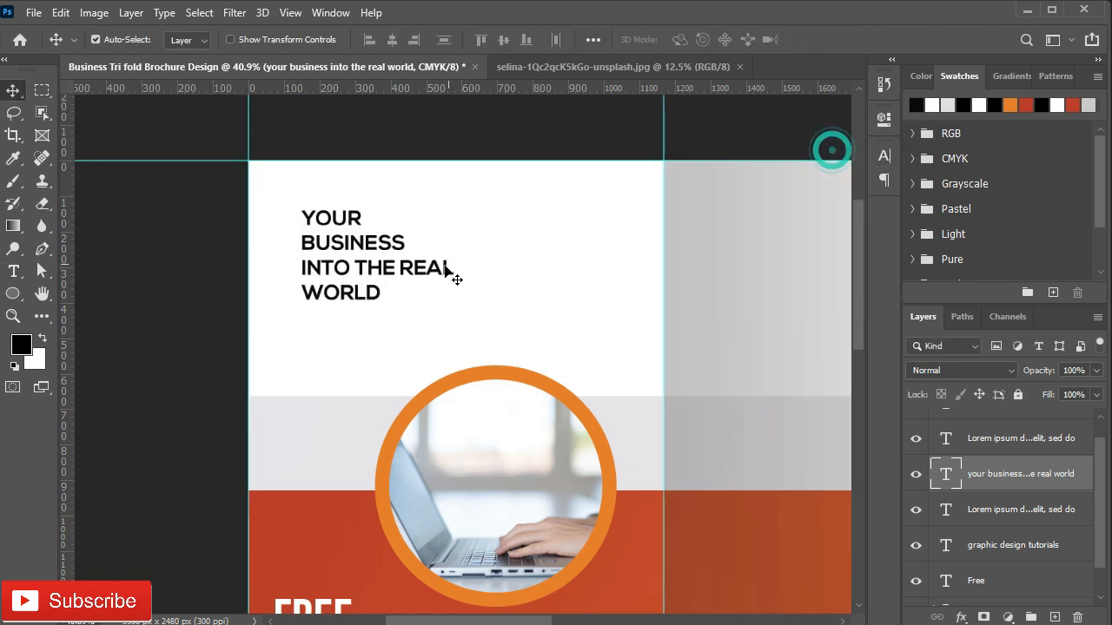
pyautogui.scroll(2, 322, 293)
pyautogui.hotkey('ctrl', 'shift', ']')
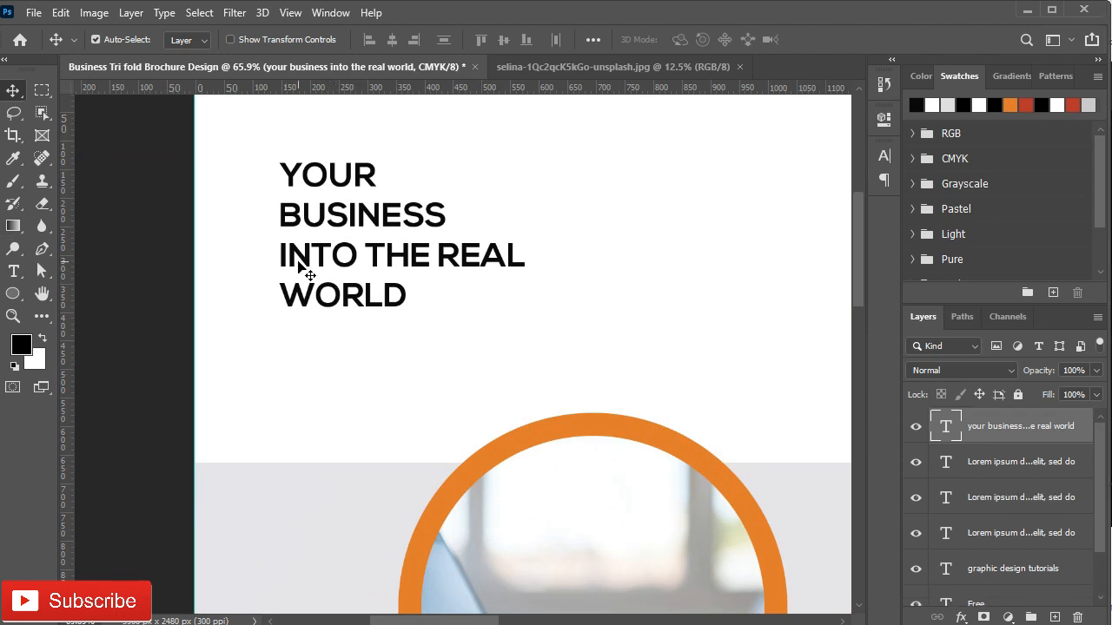
pyautogui.scroll(2, 299, 262)
# Step: Set the headline in Bebas Neue and make BUSINESS bold
pyautogui.click(884, 155)
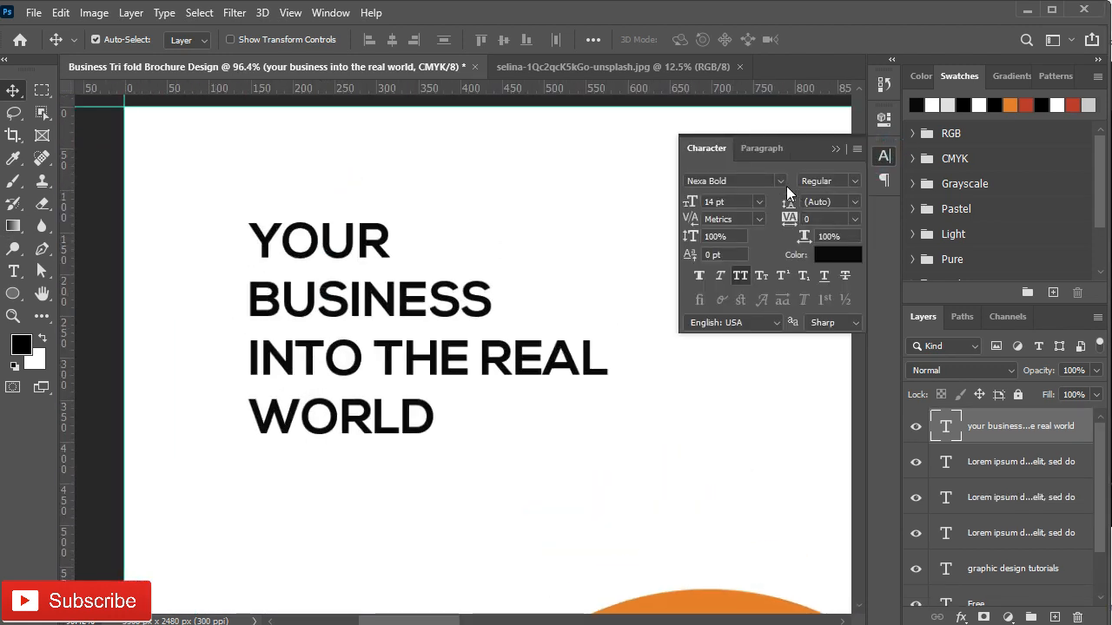
pyautogui.click(780, 181)
pyautogui.click(734, 250)
pyautogui.doubleClick(308, 252)
pyautogui.doubleClick(242, 297)
pyautogui.click(856, 181)
pyautogui.click(856, 251)
# Step: Keep YOUR regular, make INTO THE REAL light and WORLD bold
pyautogui.doubleClick(321, 241)
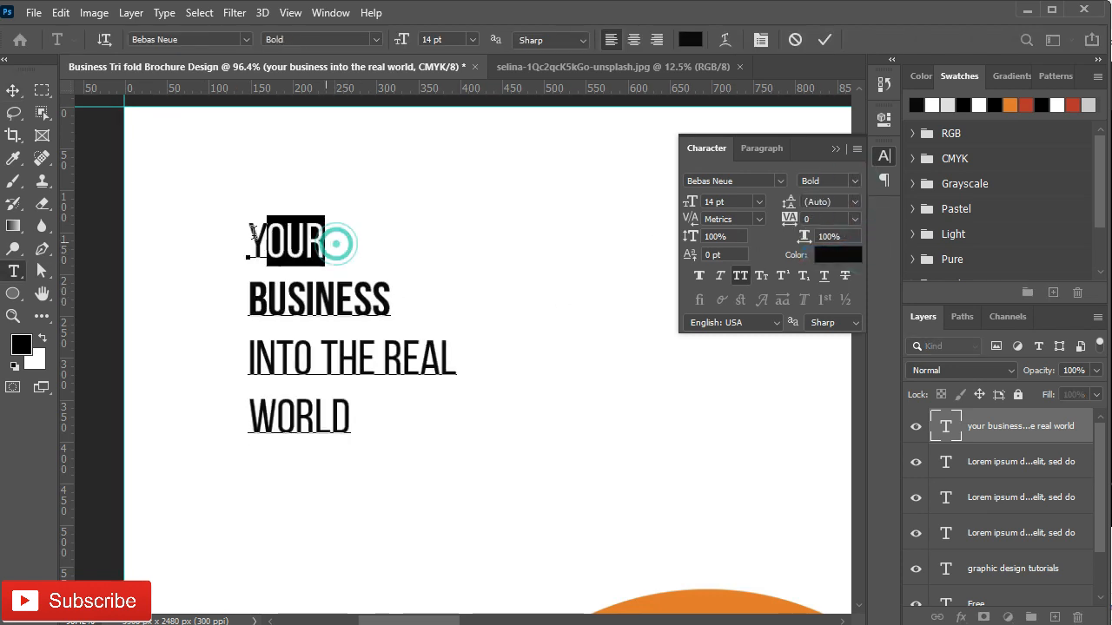
pyautogui.click(856, 182)
pyautogui.click(840, 241)
pyautogui.moveTo(460, 357); pyautogui.dragTo(248, 358)
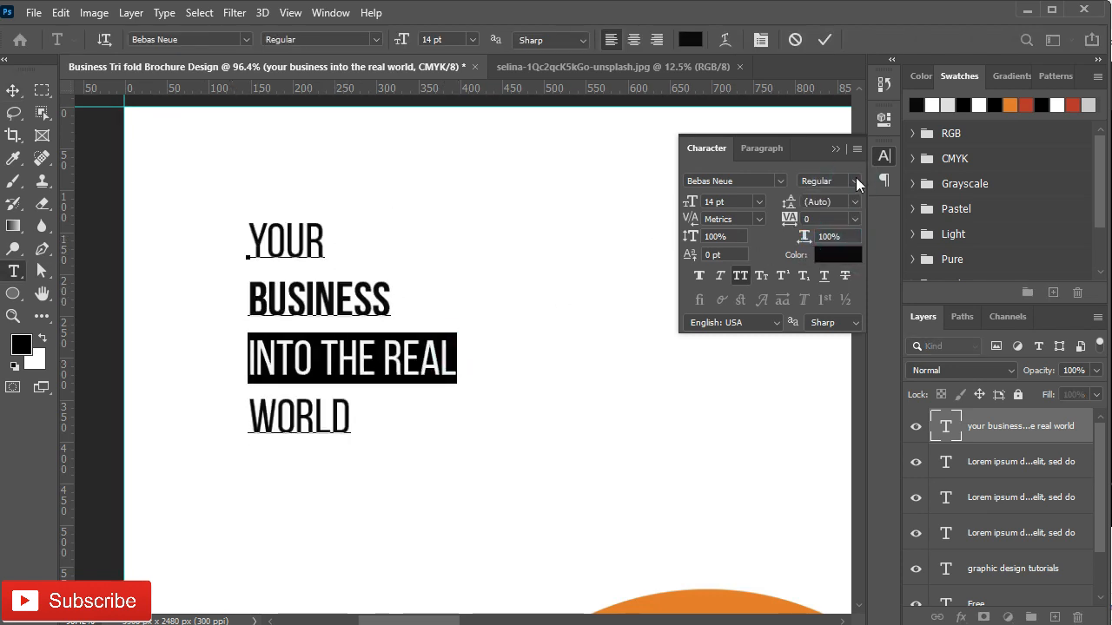
pyautogui.click(857, 181)
pyautogui.moveTo(352, 418); pyautogui.dragTo(263, 413)
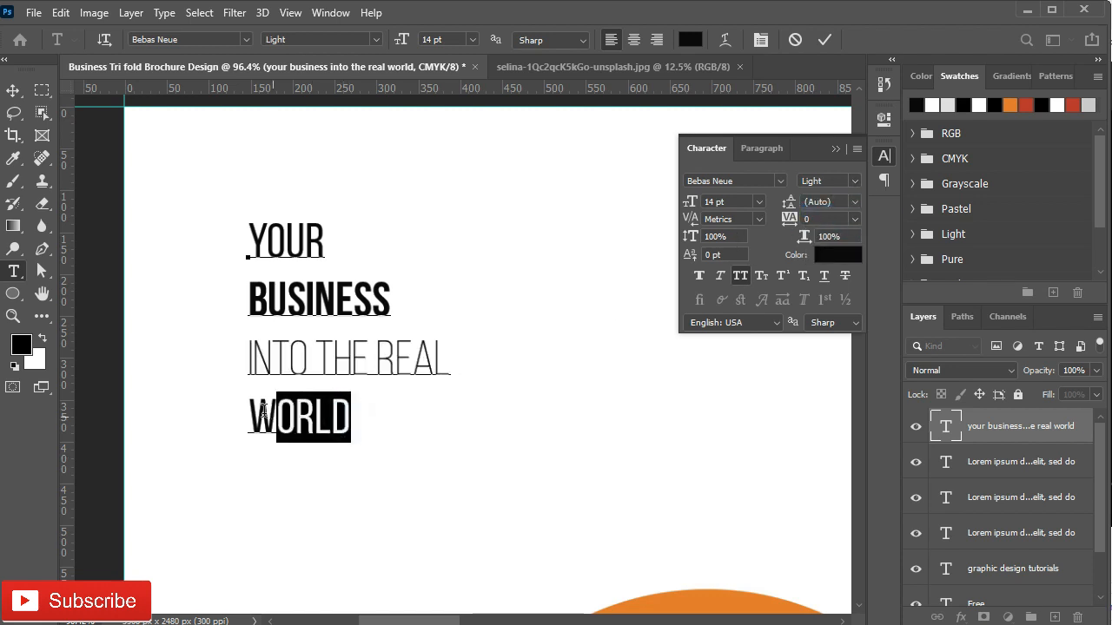
pyautogui.click(852, 182)
pyautogui.click(841, 253)
pyautogui.doubleClick(364, 405)
pyautogui.click(855, 181)
pyautogui.click(841, 253)
pyautogui.click(835, 149)
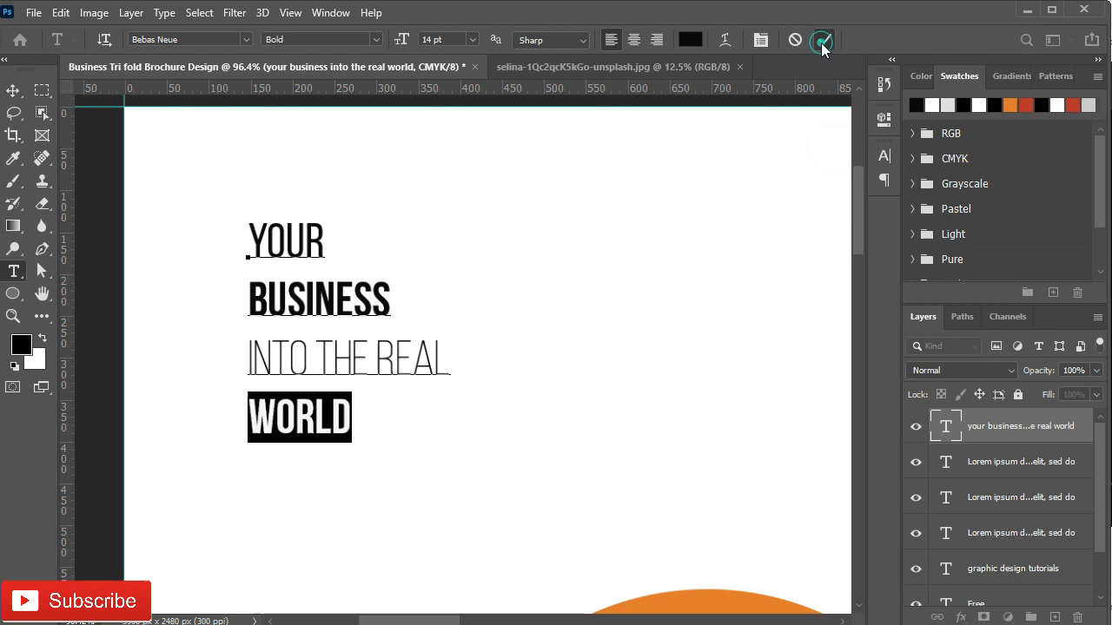
pyautogui.click(824, 39)
pyautogui.rightClick(13, 293)
pyautogui.click(83, 290)
# Step: Draw a box over BUSINESS beneath the headline layer, filled with the orange panel's red
pyautogui.moveTo(246, 279); pyautogui.dragTo(361, 213)
pyautogui.scroll(-4, 384, 364)
pyautogui.moveTo(990, 423); pyautogui.dragTo(1042, 469)
pyautogui.doubleClick(946, 457)
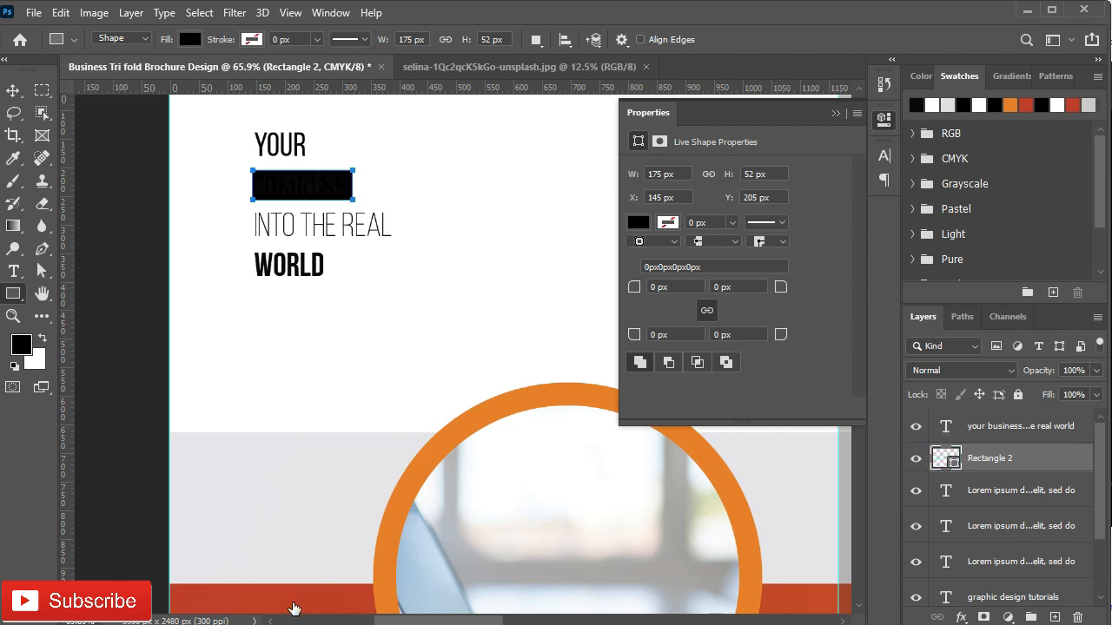
pyautogui.click(306, 591)
pyautogui.click(979, 323)
pyautogui.scroll(2, 260, 191)
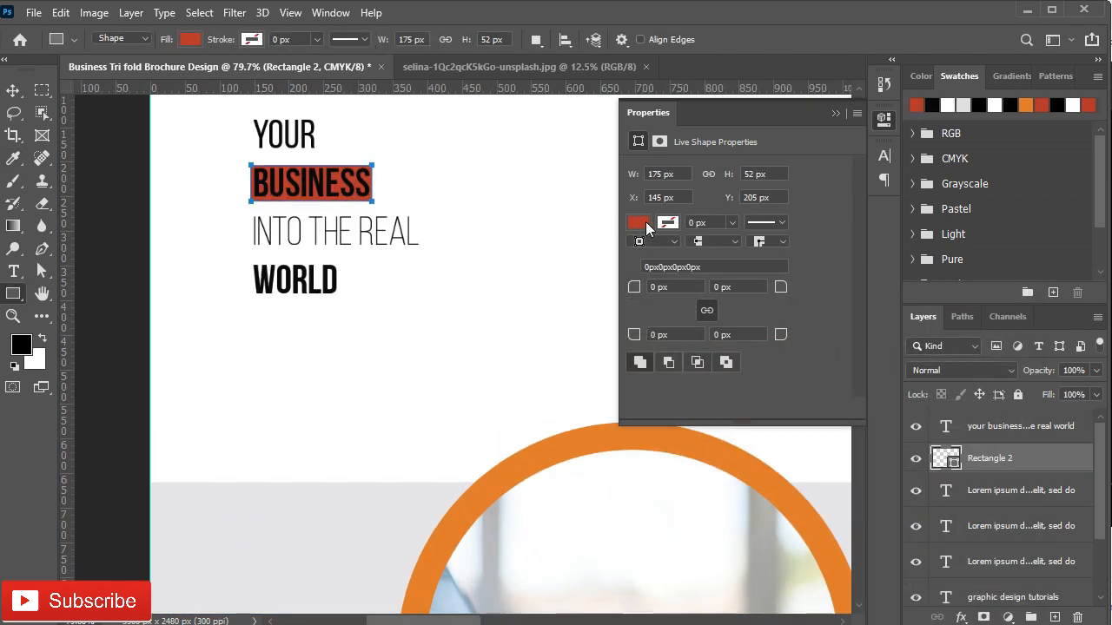
# Step: Duplicate the red box and resize the copy to cover INTO THE REAL
pyautogui.press('v')
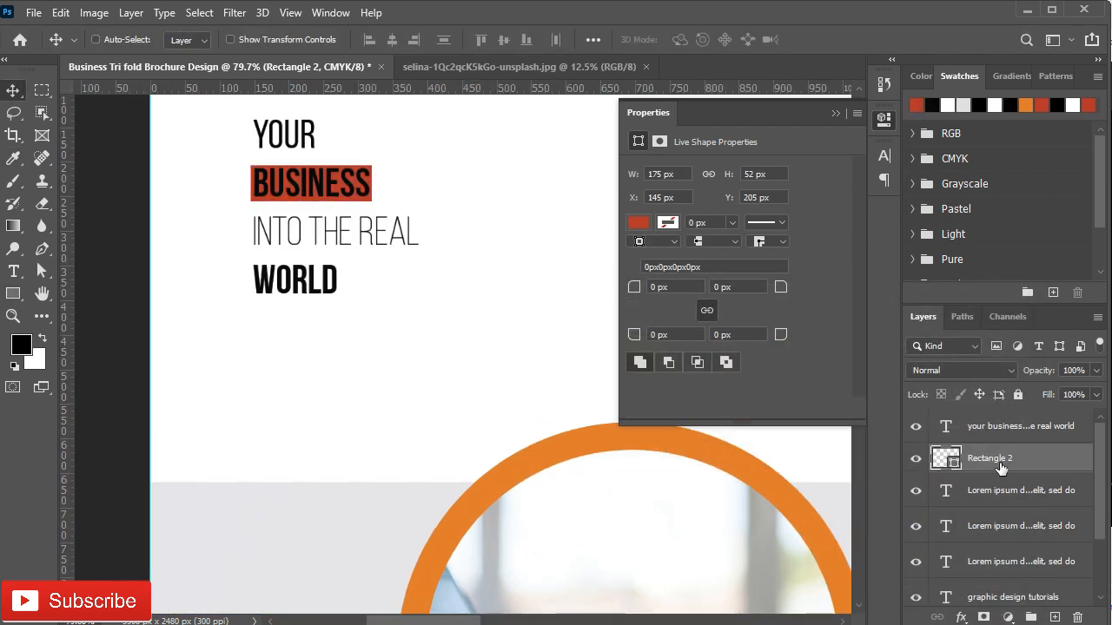
pyautogui.hotkey('ctrl', 'j')
pyautogui.hotkey('ctrl', 't')
pyautogui.moveTo(317, 197); pyautogui.dragTo(318, 241)
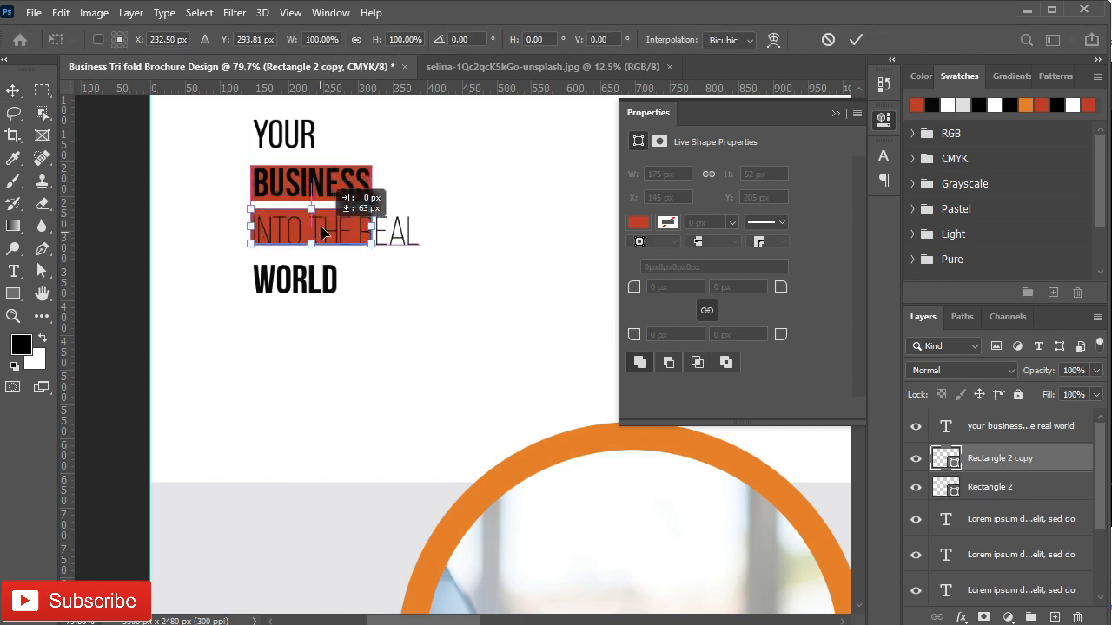
pyautogui.scroll(5, 313, 156)
pyautogui.moveTo(411, 269); pyautogui.dragTo(483, 286)
pyautogui.press('Down')
pyautogui.press('Down')
pyautogui.press('Down')
pyautogui.press('Down')
pyautogui.press('Down')
pyautogui.press('Down')
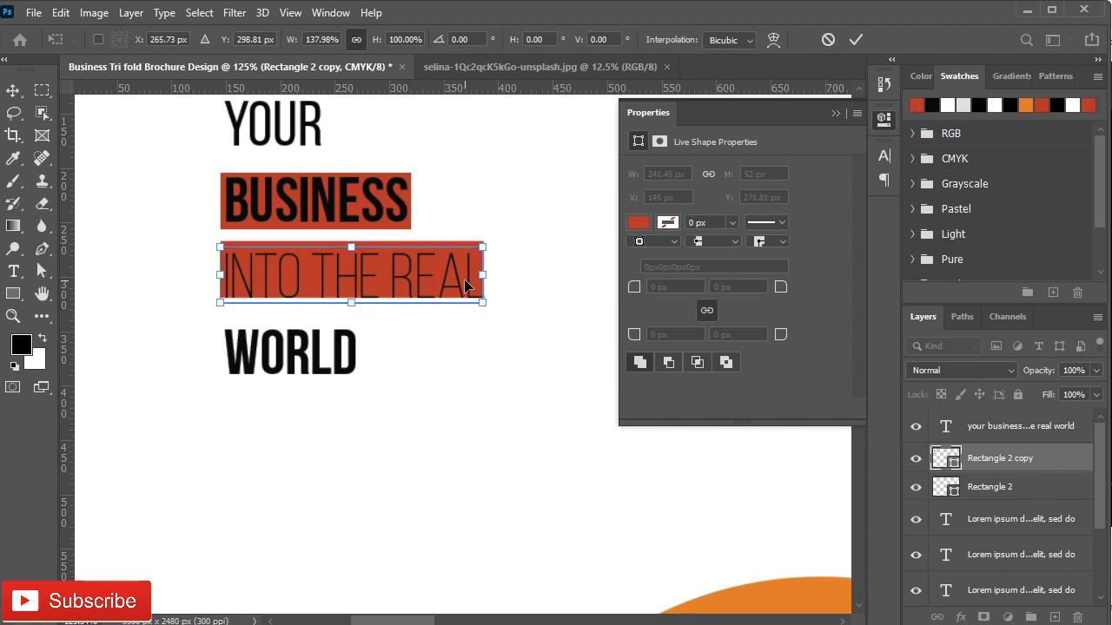
pyautogui.press('Up')
pyautogui.scroll(3, 330, 222)
pyautogui.moveTo(363, 265); pyautogui.dragTo(363, 260)
pyautogui.moveTo(558, 311); pyautogui.dragTo(561, 310)
pyautogui.press('Down')
pyautogui.press('Down')
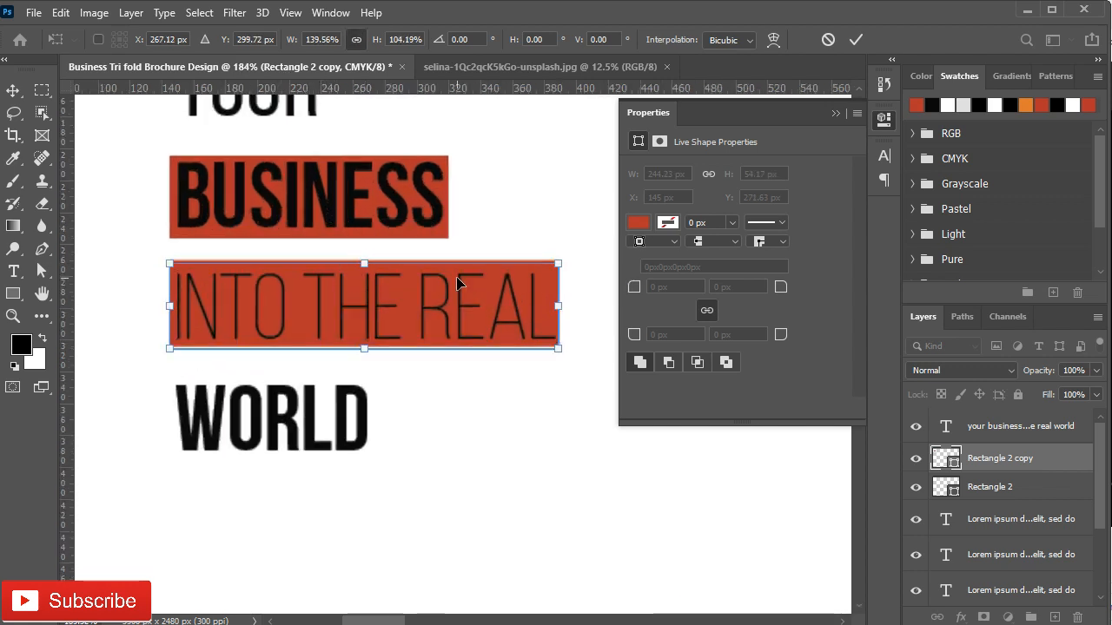
pyautogui.click(856, 40)
# Step: Widen and heighten the original red BUSINESS box slightly, nudging it left and down
pyautogui.click(410, 189)
pyautogui.hotkey('ctrl', 't')
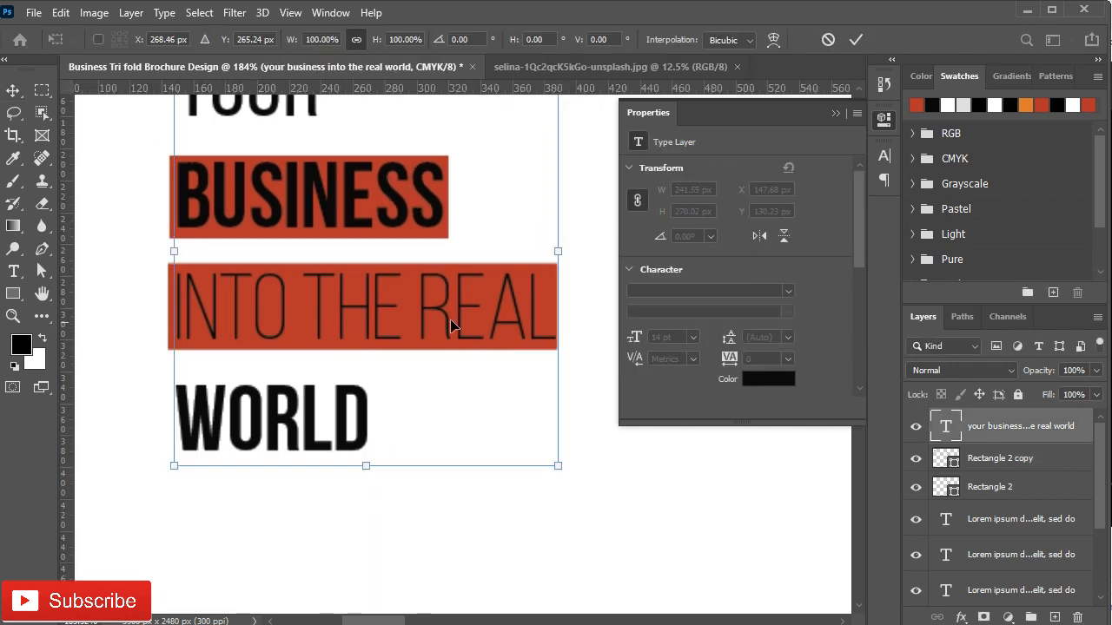
pyautogui.click(958, 460)
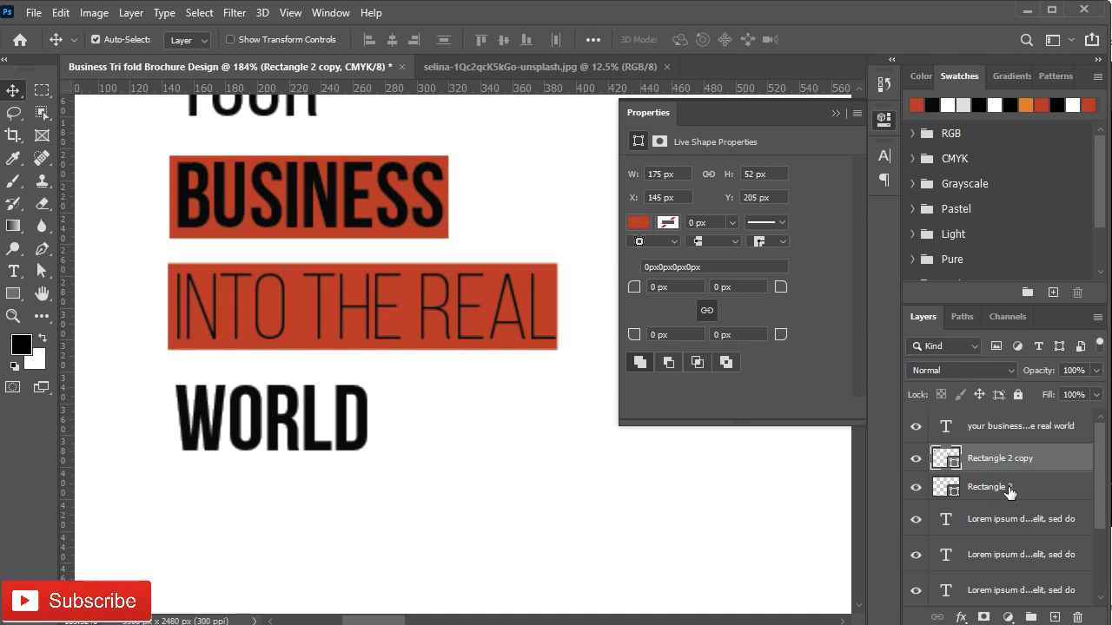
pyautogui.click(999, 489)
pyautogui.hotkey('ctrl', 't')
pyautogui.moveTo(447, 196); pyautogui.dragTo(455, 196)
pyautogui.moveTo(308, 157); pyautogui.dragTo(306, 154)
pyautogui.press('Left')
pyautogui.press('Left')
pyautogui.press('Down')
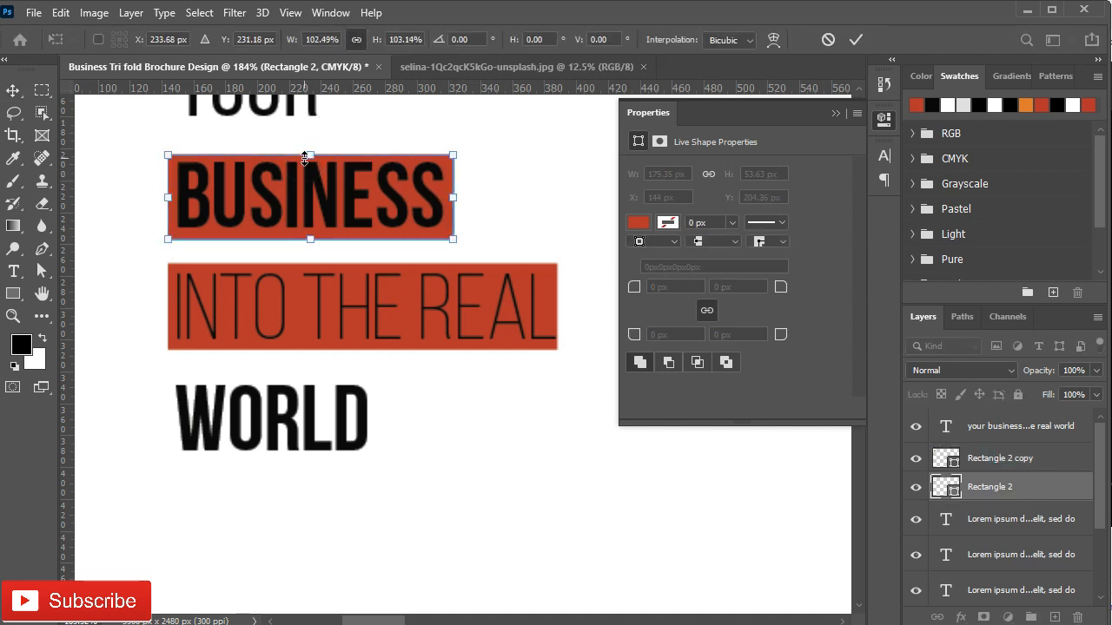
pyautogui.press('Return')
# Step: Recolour the words BUSINESS and INTO THE REAL to white
pyautogui.doubleClick(431, 198)
pyautogui.moveTo(440, 195); pyautogui.dragTo(177, 196)
pyautogui.click(835, 114)
pyautogui.click(691, 40)
pyautogui.moveTo(633, 353); pyautogui.dragTo(580, 328)
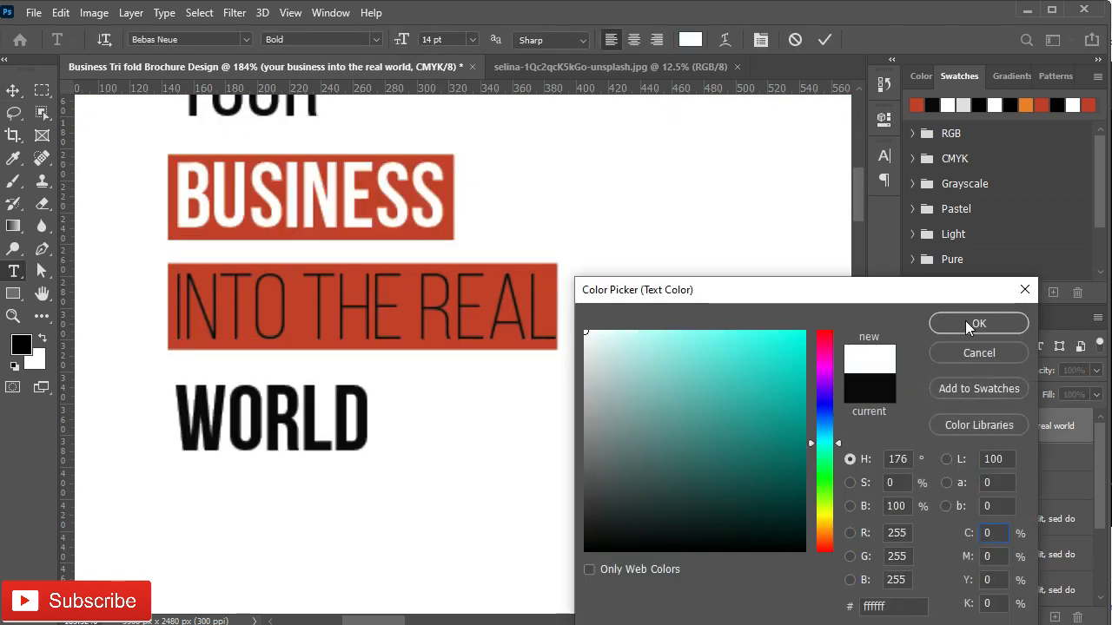
pyautogui.click(966, 323)
pyautogui.moveTo(553, 320); pyautogui.dragTo(176, 318)
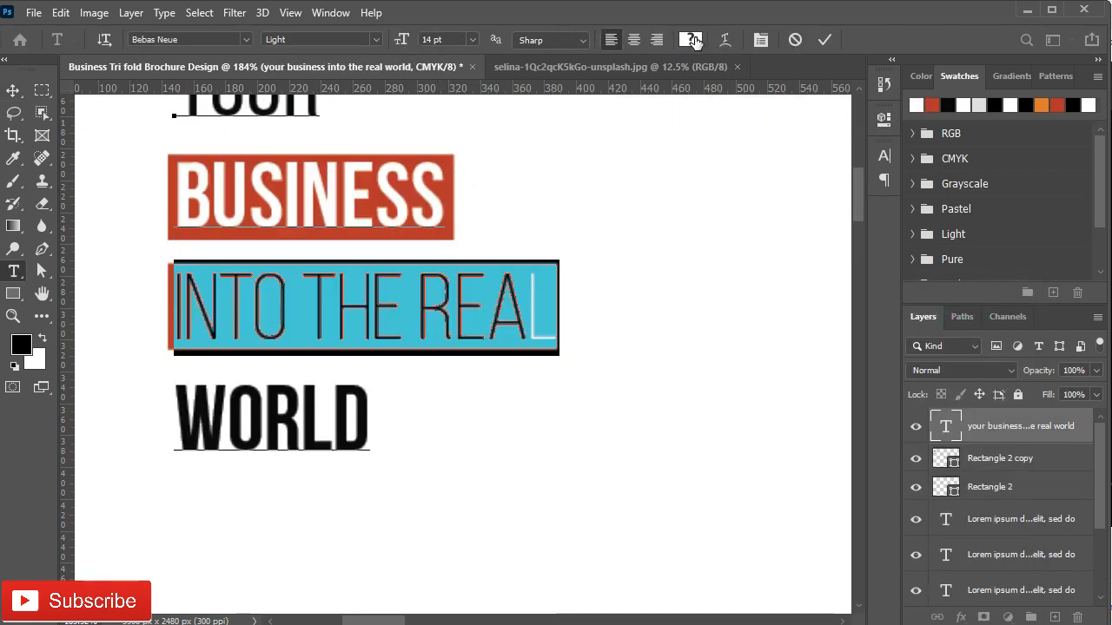
pyautogui.click(691, 40)
pyautogui.moveTo(625, 350); pyautogui.dragTo(580, 328)
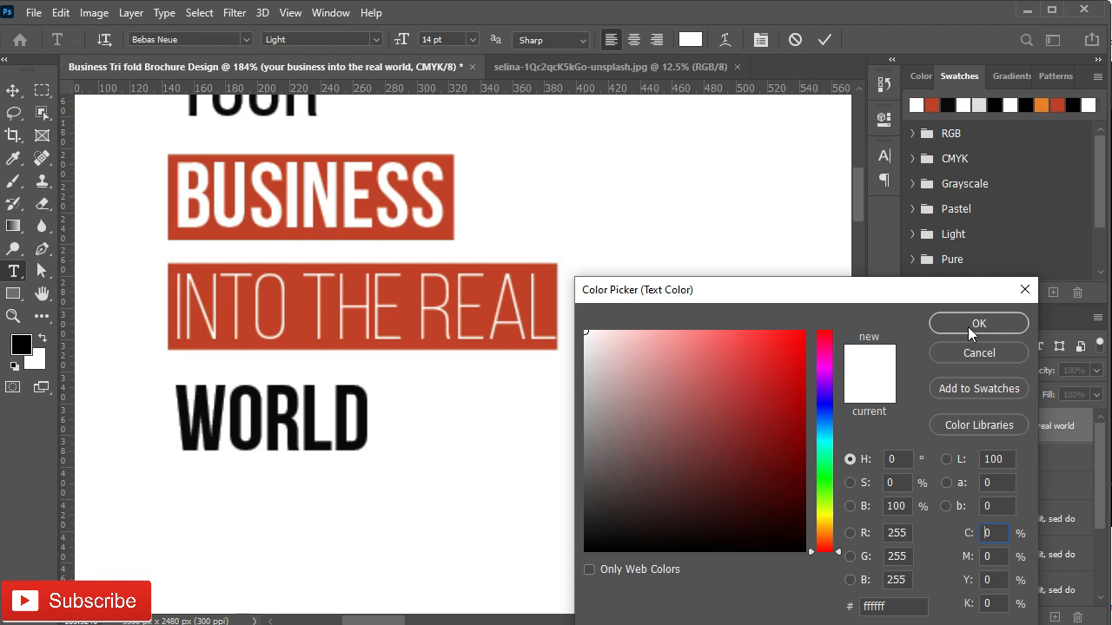
pyautogui.click(975, 323)
# Step: Colour WORLD with the red sampled from the BUSINESS box
pyautogui.doubleClick(356, 426)
pyautogui.click(690, 40)
pyautogui.click(450, 184)
pyautogui.click(947, 325)
pyautogui.click(824, 40)
# Step: Change the INTO THE REAL box's fill to black
pyautogui.press('v')
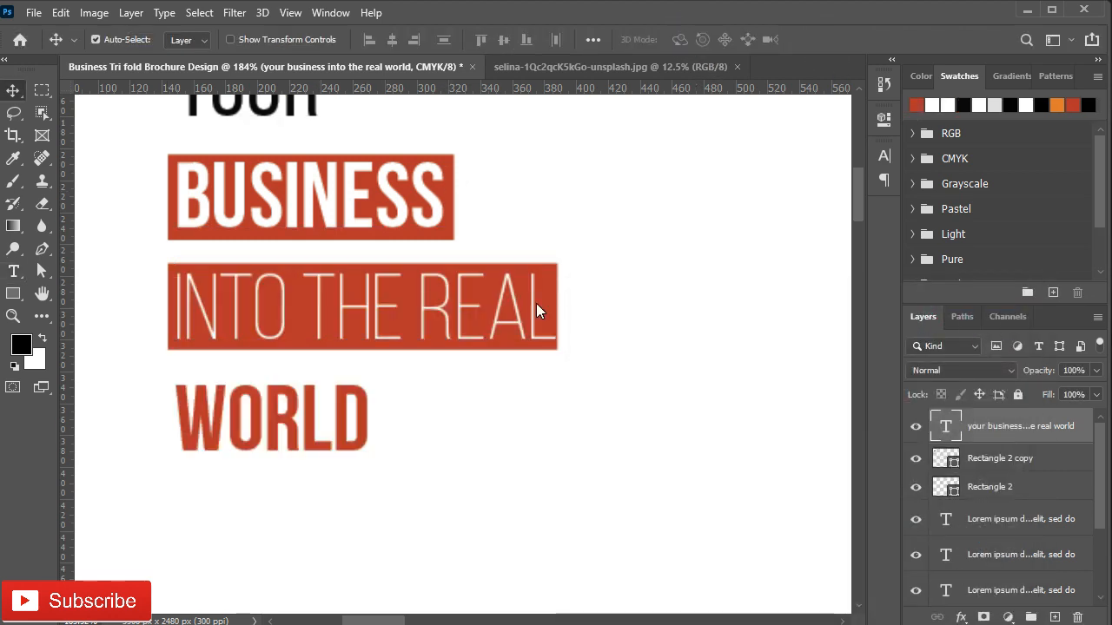
pyautogui.doubleClick(950, 464)
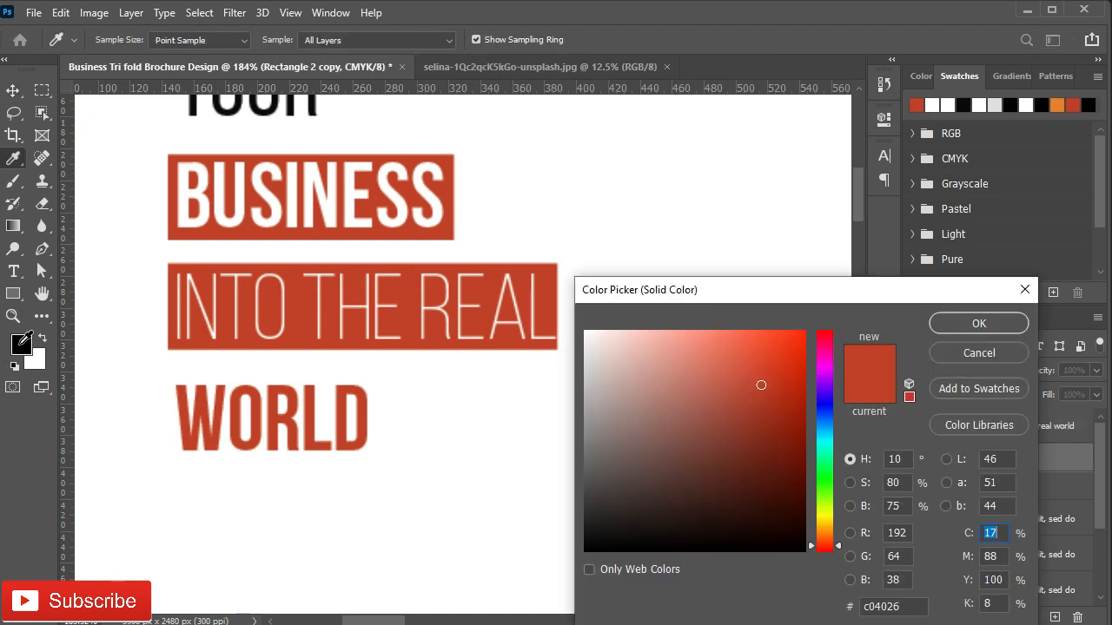
pyautogui.click(21, 345)
pyautogui.click(943, 323)
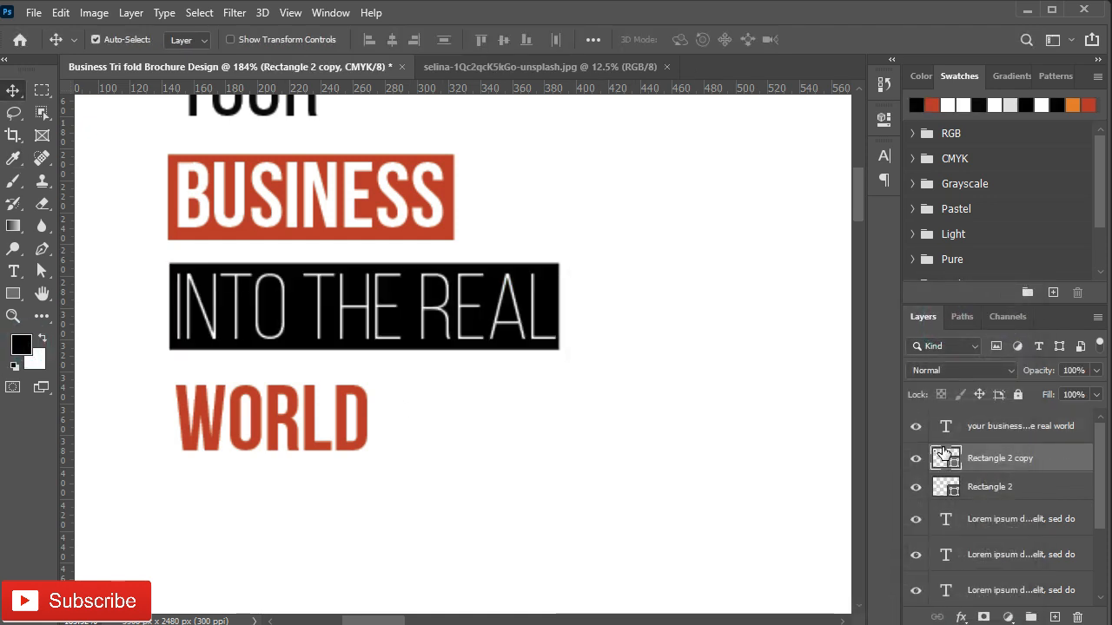
pyautogui.scroll(-5, 471, 437)
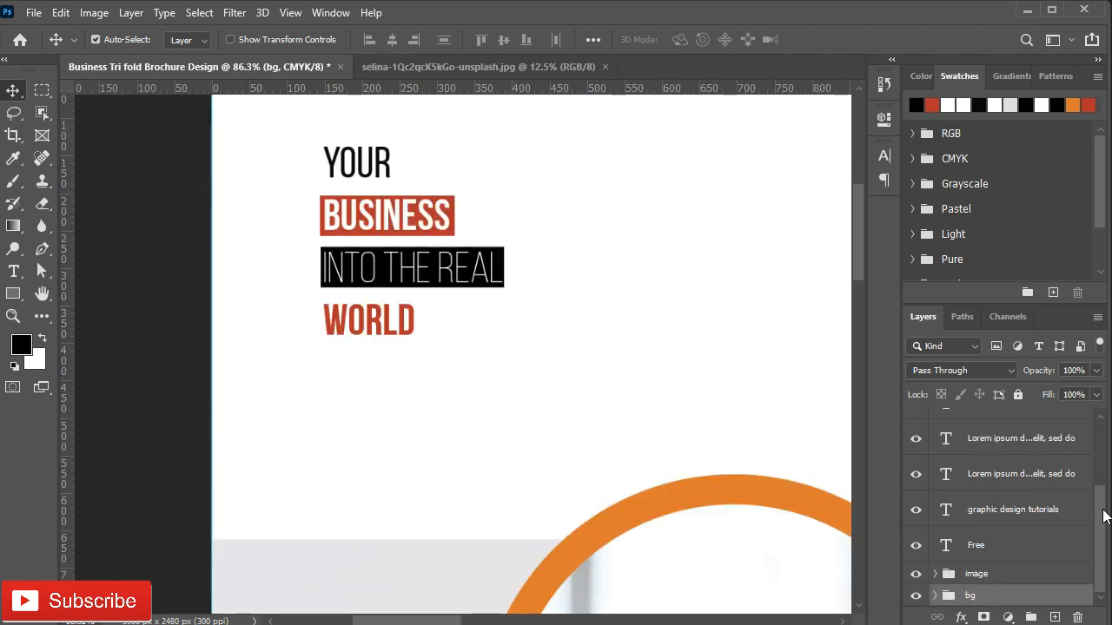
# Step: Scale the headline and both boxes up to about 161% and move them up slightly
pyautogui.moveTo(1100, 512); pyautogui.dragTo(1100, 444)
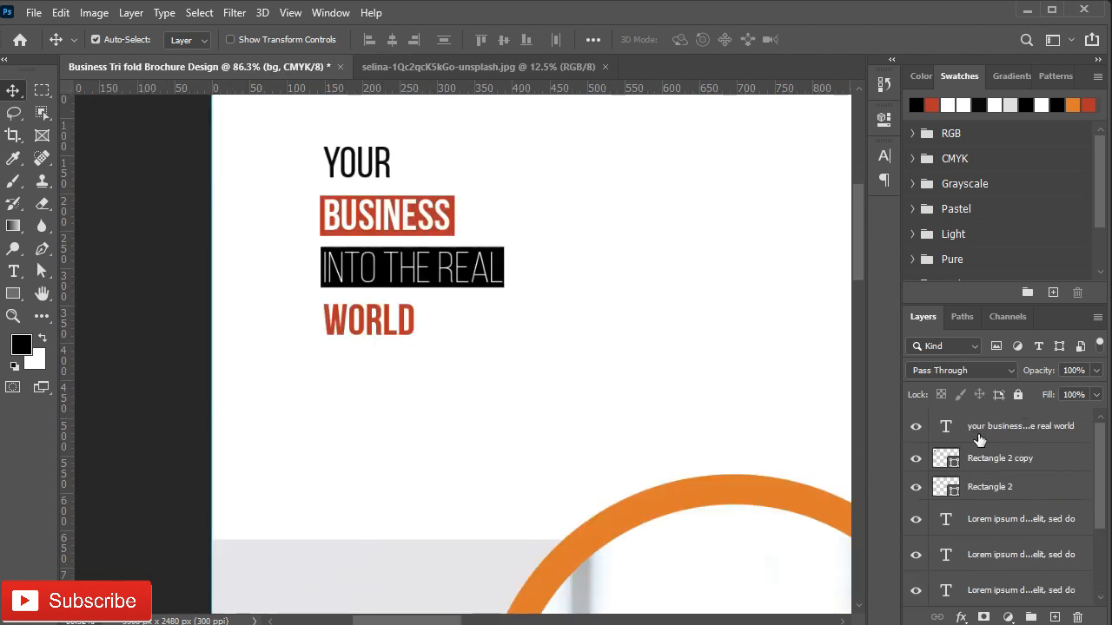
pyautogui.click(988, 428)
pyautogui.keyDown('shift'); pyautogui.click(994, 493); pyautogui.keyUp('shift')
pyautogui.hotkey('ctrl', 't')
pyautogui.moveTo(503, 333); pyautogui.dragTo(583, 444)
pyautogui.moveTo(452, 331); pyautogui.dragTo(451, 312)
pyautogui.moveTo(596, 409); pyautogui.dragTo(615, 430)
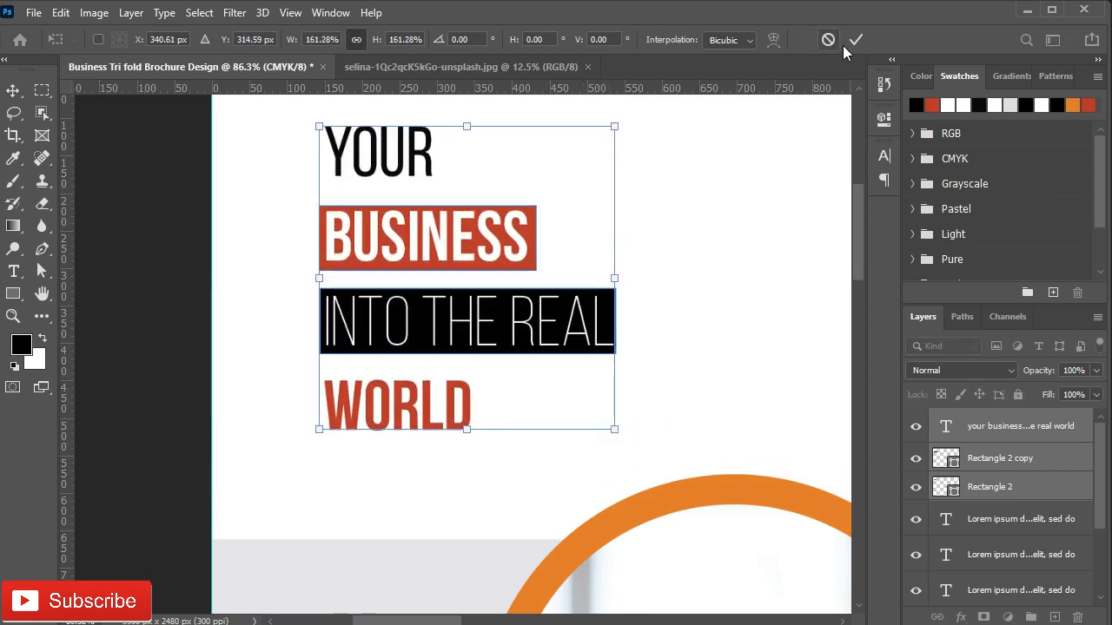
pyautogui.click(855, 40)
# Step: Hide the rulers, make the black box slightly taller, and nudge it down 3 px
pyautogui.scroll(2, 612, 325)
pyautogui.click(980, 470)
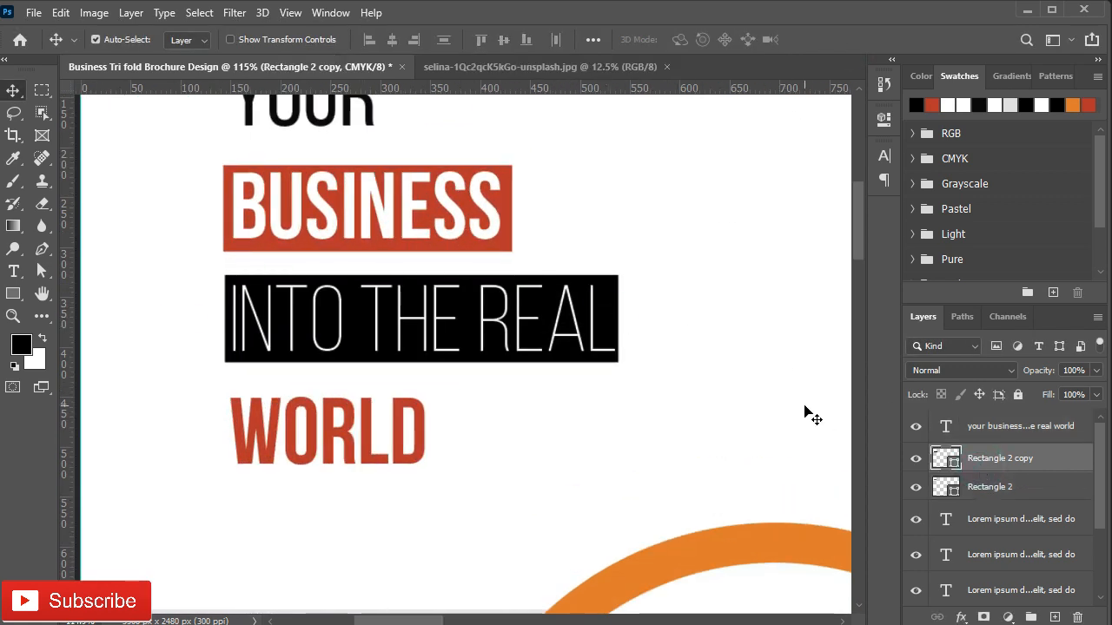
pyautogui.hotkey('ctrl', 'r')
pyautogui.hotkey('ctrl', 't')
pyautogui.click(407, 259)
pyautogui.moveTo(407, 259); pyautogui.dragTo(408, 257)
pyautogui.press('Down')
pyautogui.press('Down')
pyautogui.press('Down')
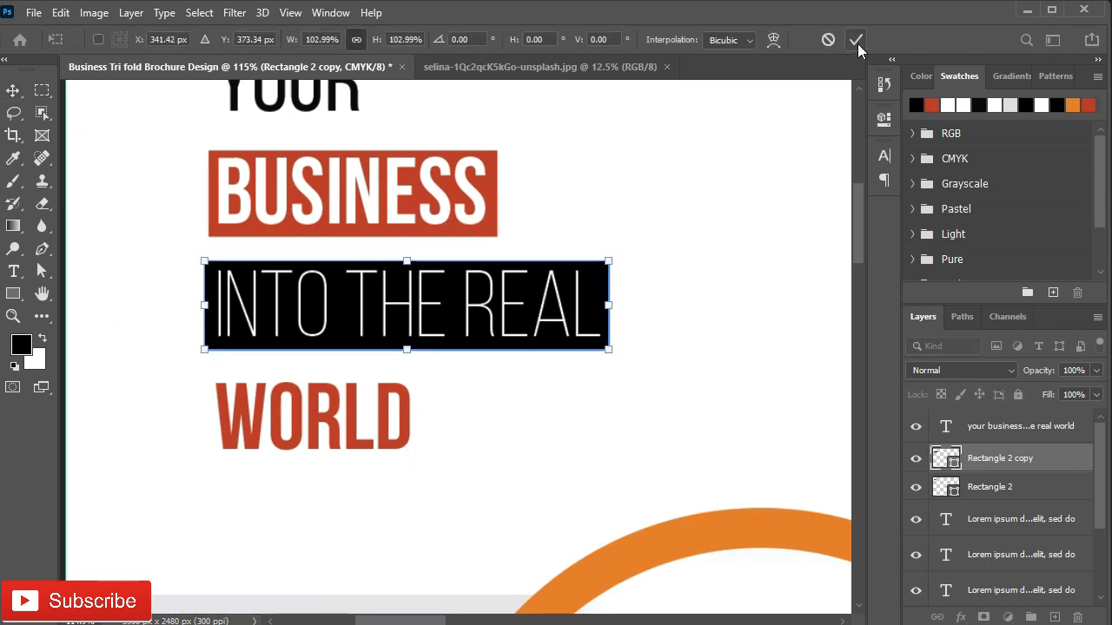
pyautogui.click(857, 43)
# Step: Make the red BUSINESS box slightly taller and nudge it down 1 px
pyautogui.keyDown('ctrl'); pyautogui.click(498, 184); pyautogui.keyUp('ctrl')
pyautogui.hotkey('ctrl', 't')
pyautogui.click(988, 488)
pyautogui.hotkey('ctrl', 't')
pyautogui.moveTo(355, 150); pyautogui.dragTo(355, 146)
pyautogui.click(857, 43)
pyautogui.press('Down')
pyautogui.press('Up')
pyautogui.press('Down')
# Step: Group the layers from the headline text down to image into a group named Page 01
pyautogui.scroll(-3, 339, 275)
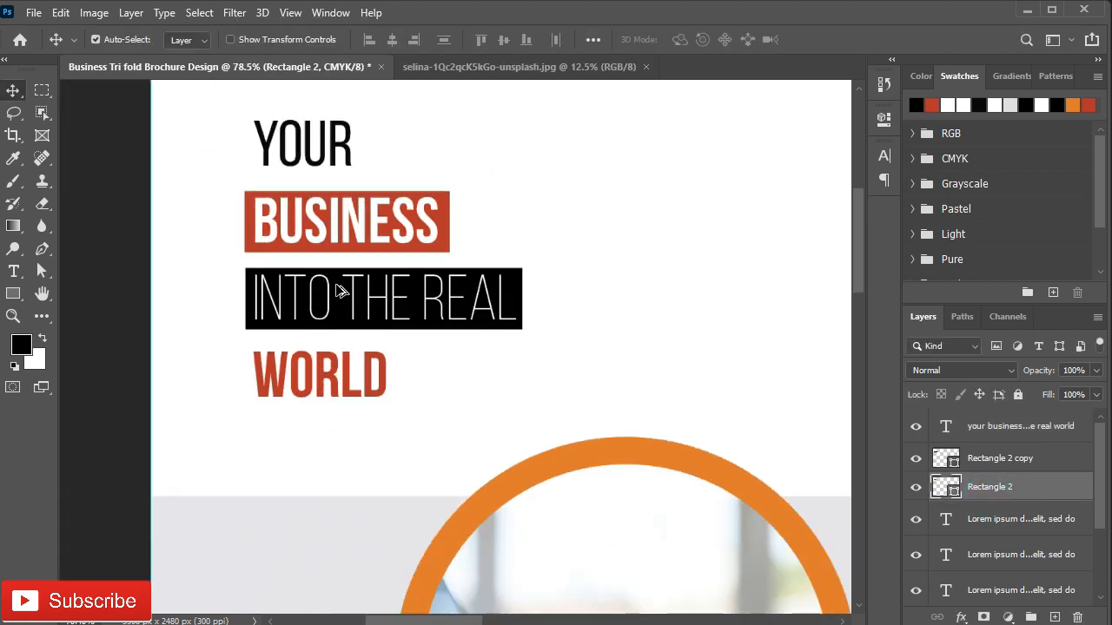
pyautogui.click(985, 438)
pyautogui.scroll(-3, 983, 538)
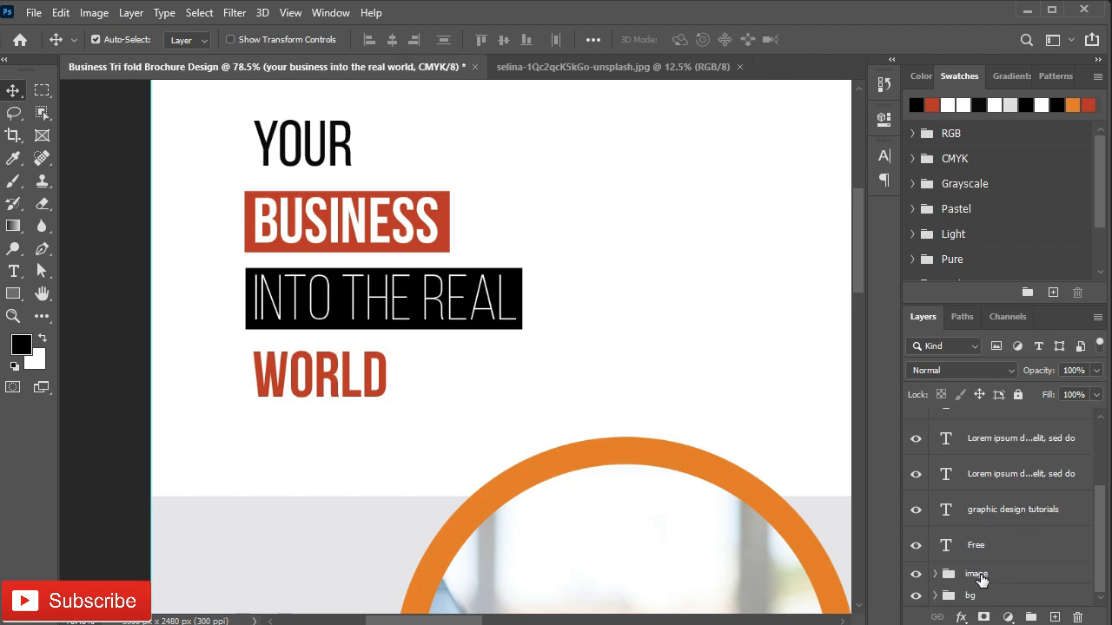
pyautogui.keyDown('shift'); pyautogui.click(979, 577); pyautogui.keyUp('shift')
pyautogui.hotkey('ctrl', 'g')
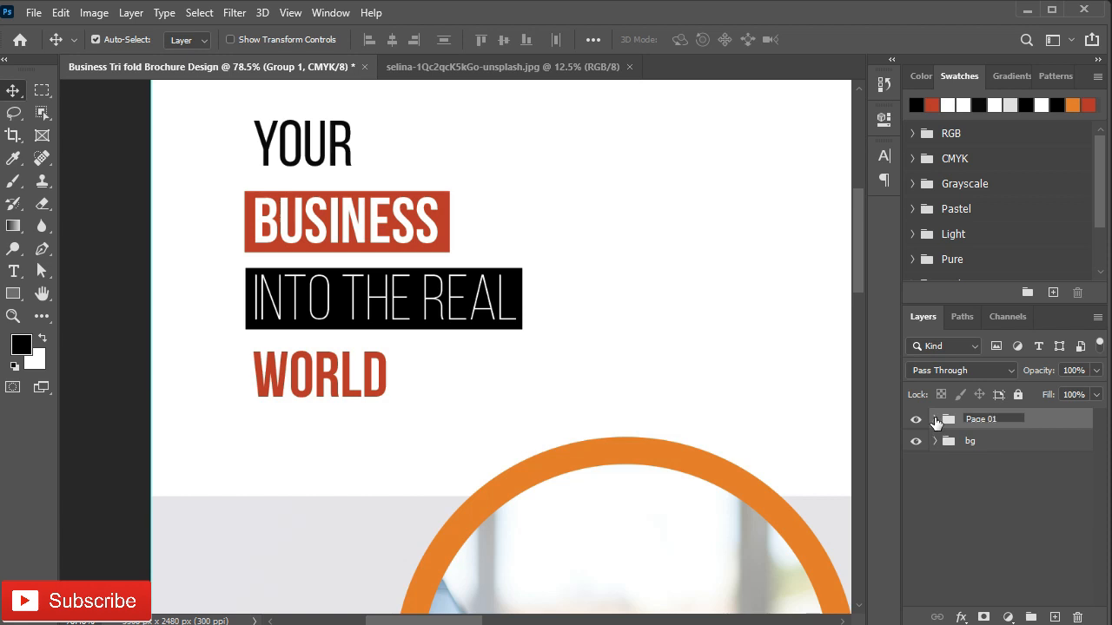
pyautogui.press('Return')
pyautogui.scroll(-2, 335, 373)
pyautogui.scroll(1, 347, 379)
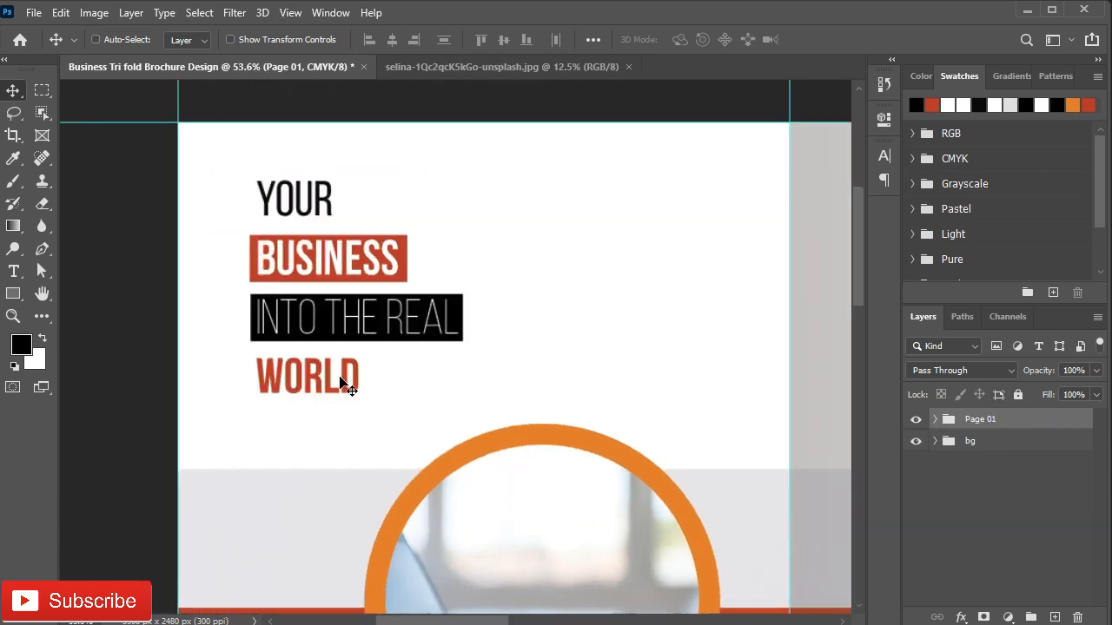
pyautogui.scroll(-4, 340, 379)
# Step: Close the laptop photo and bring the QR code into the brochure as a smart object above Page 01
pyautogui.click(478, 306)
pyautogui.scroll(3, 397, 179)
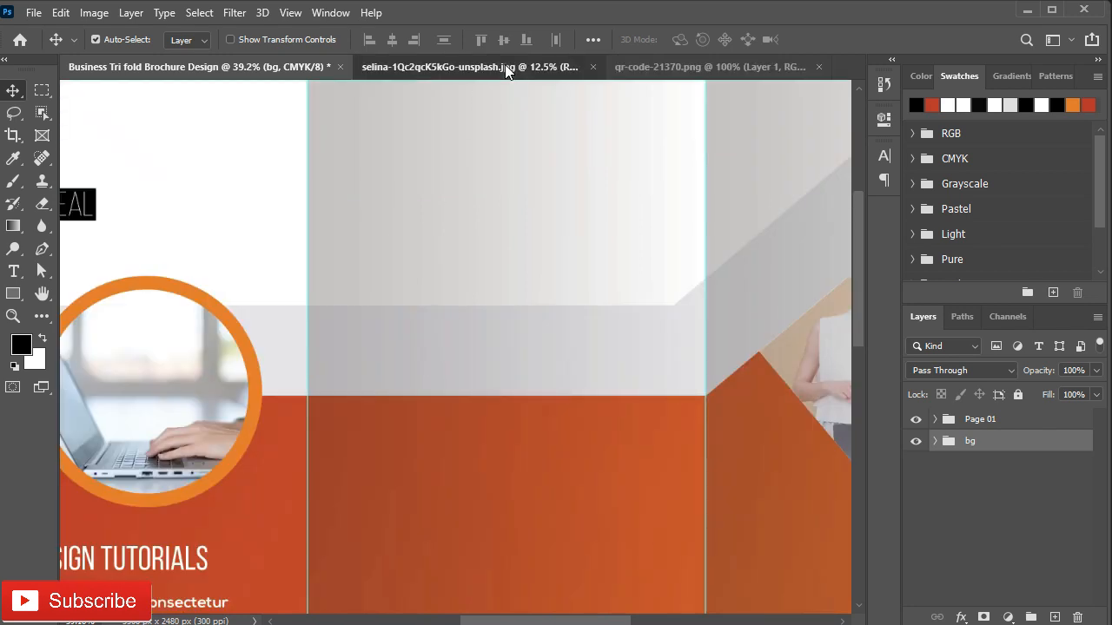
pyautogui.click(508, 67)
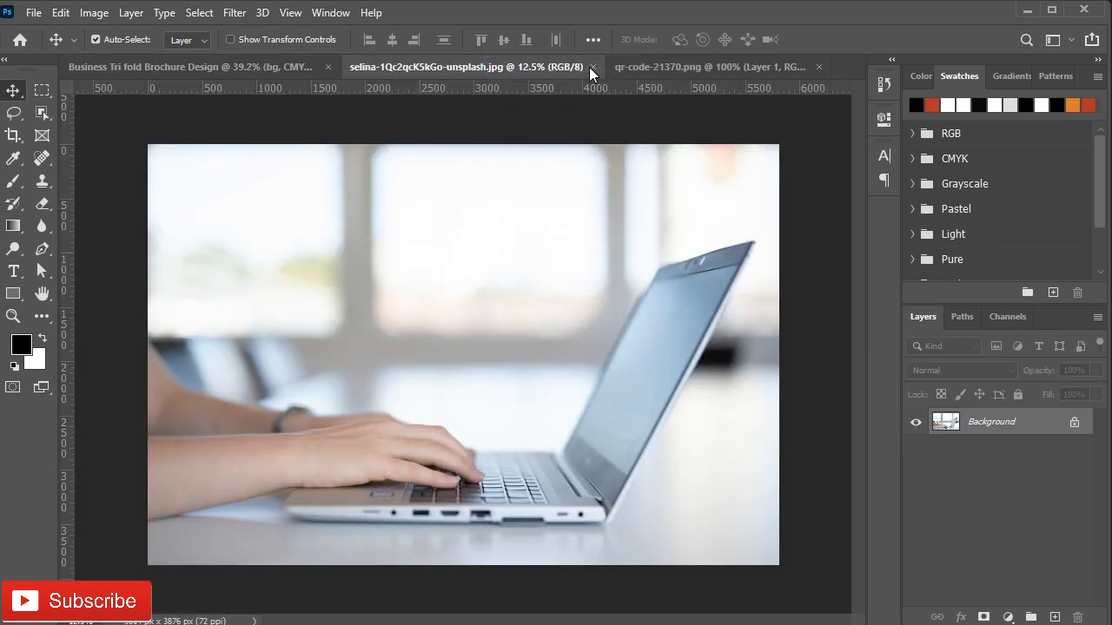
pyautogui.click(590, 67)
pyautogui.click(477, 68)
pyautogui.moveTo(480, 224); pyautogui.dragTo(416, 231)
pyautogui.rightClick(1011, 447)
pyautogui.click(855, 240)
pyautogui.moveTo(1023, 446); pyautogui.dragTo(1012, 413)
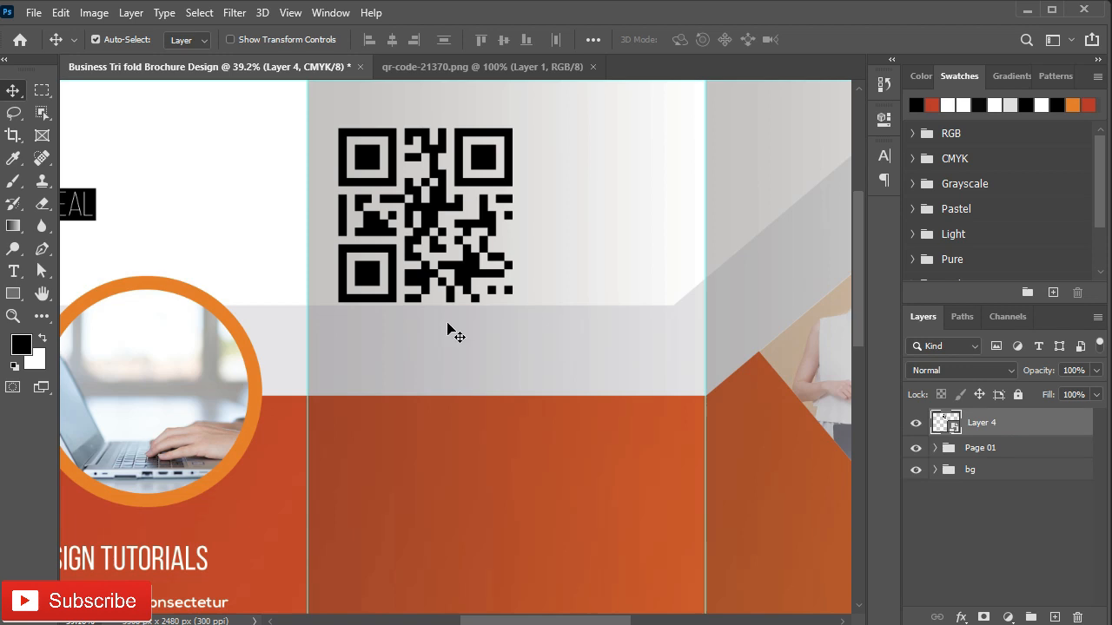
# Step: Move the QR code up and shrink it to about 85%
pyautogui.scroll(3, 443, 348)
pyautogui.moveTo(439, 372); pyautogui.dragTo(430, 349)
pyautogui.hotkey('ctrl', 't')
pyautogui.moveTo(509, 424); pyautogui.dragTo(485, 405)
pyautogui.click(828, 39)
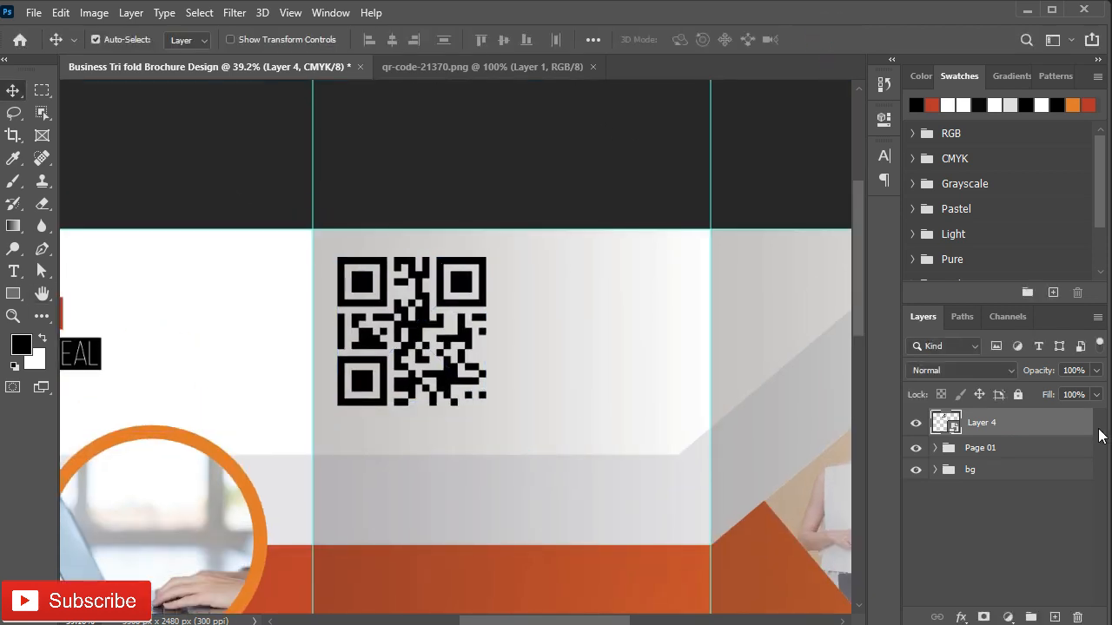
# Step: Draw a white-filled square around the QR code
pyautogui.click(1042, 448)
pyautogui.press('u')
pyautogui.moveTo(334, 254); pyautogui.dragTo(491, 411)
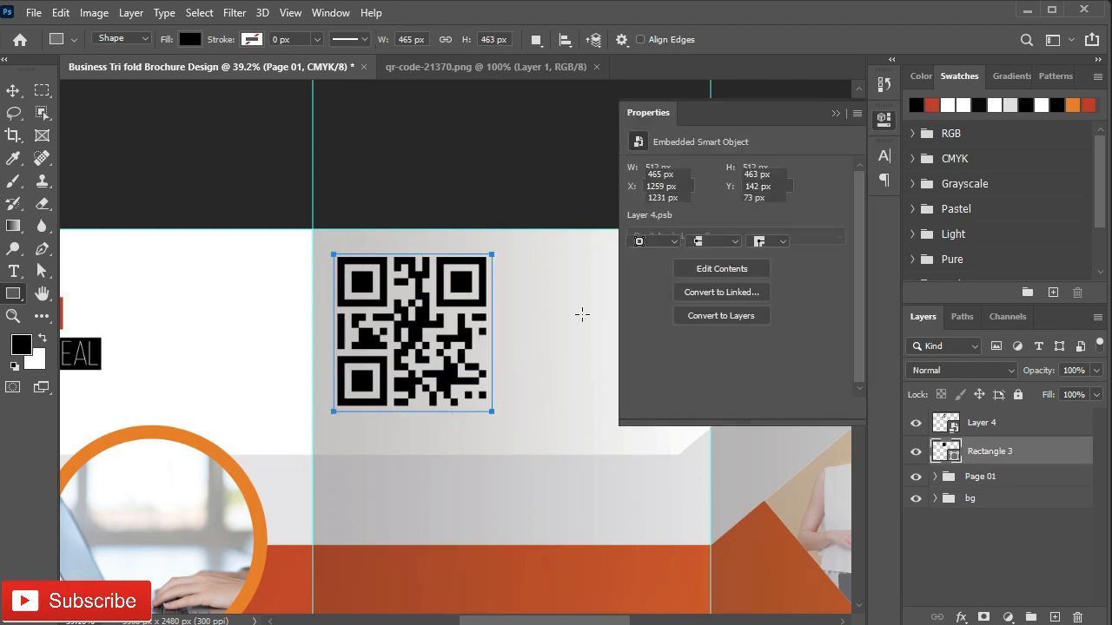
pyautogui.click(637, 222)
pyautogui.click(640, 315)
pyautogui.click(664, 221)
# Step: Give the square an orange 10 px outside border
pyautogui.click(664, 221)
pyautogui.click(796, 314)
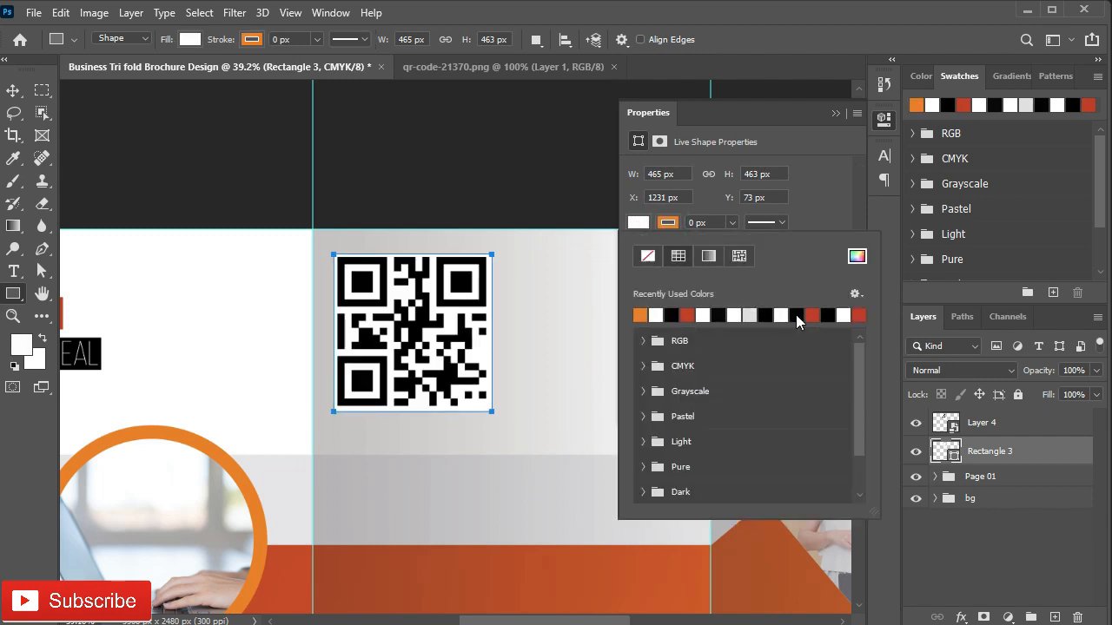
pyautogui.click(718, 222)
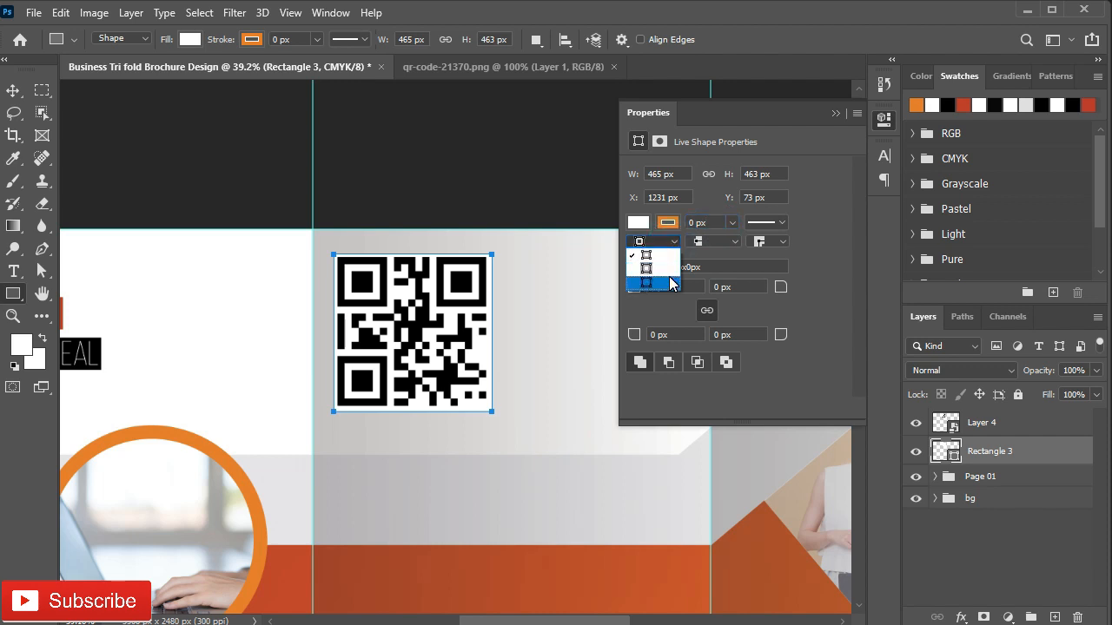
pyautogui.click(647, 281)
pyautogui.write('6')
pyautogui.press('Return')
pyautogui.write('10')
pyautogui.press('Return')
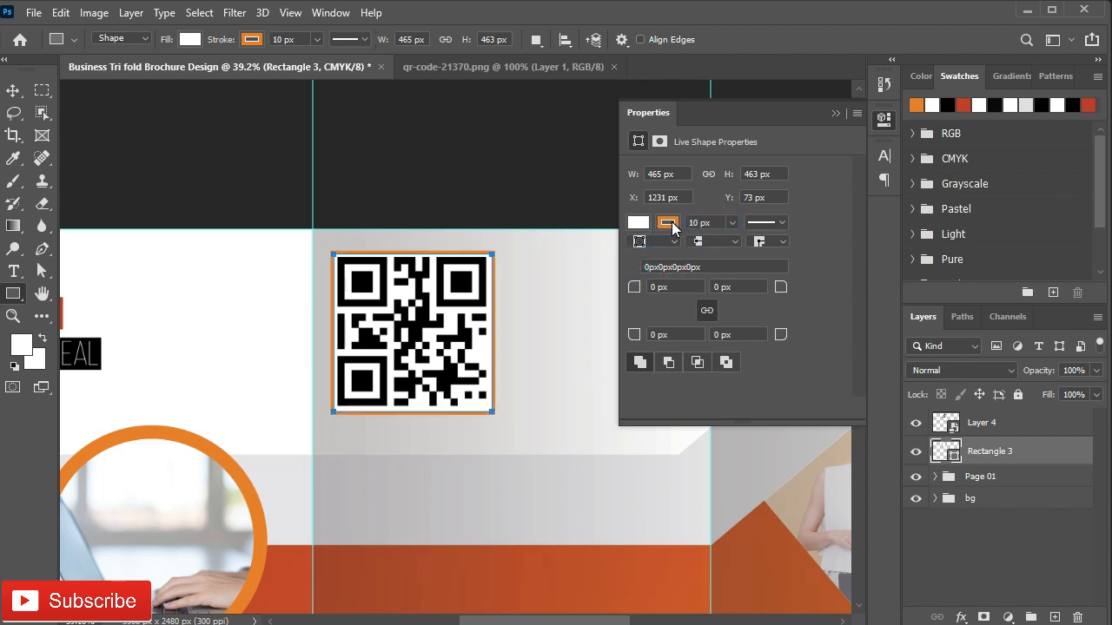
pyautogui.click(836, 113)
pyautogui.click(1016, 422)
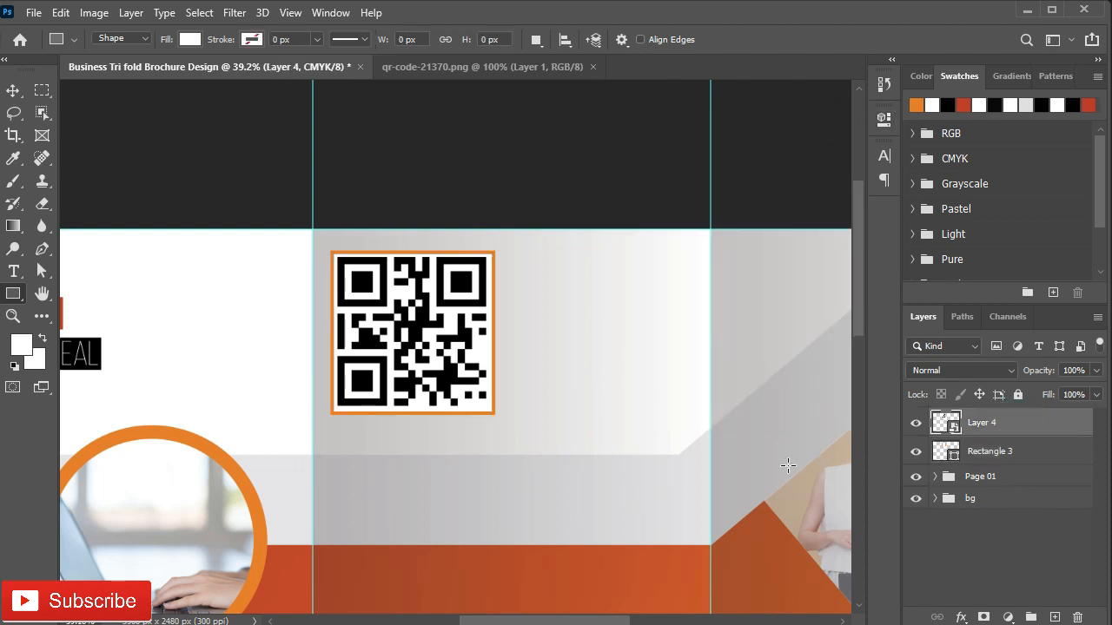
pyautogui.scroll(2, 780, 422)
# Step: Type SCAN ME NOW beside the QR code and nudge it slightly left
pyautogui.click(13, 272)
pyautogui.click(606, 170)
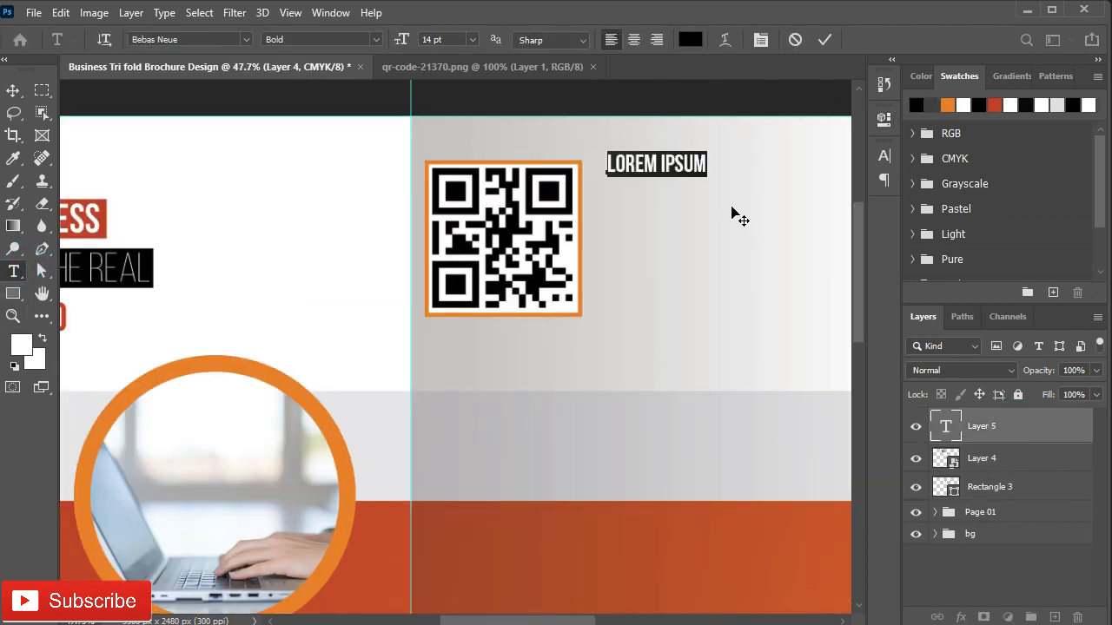
pyautogui.write('SCAN ME NOW')
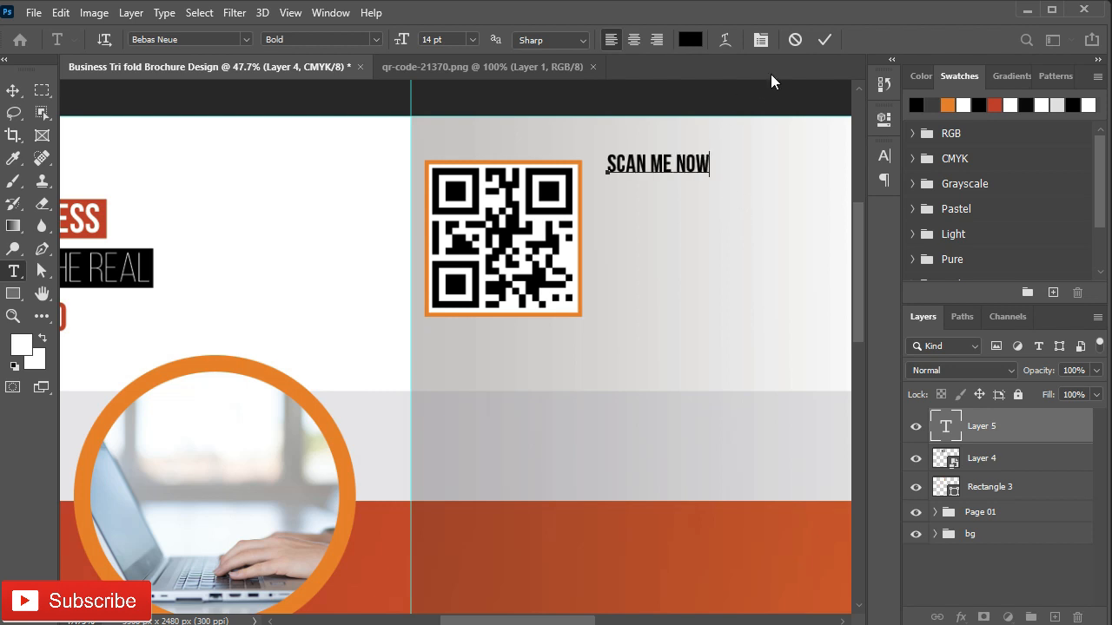
pyautogui.click(825, 39)
pyautogui.scroll(2, 634, 199)
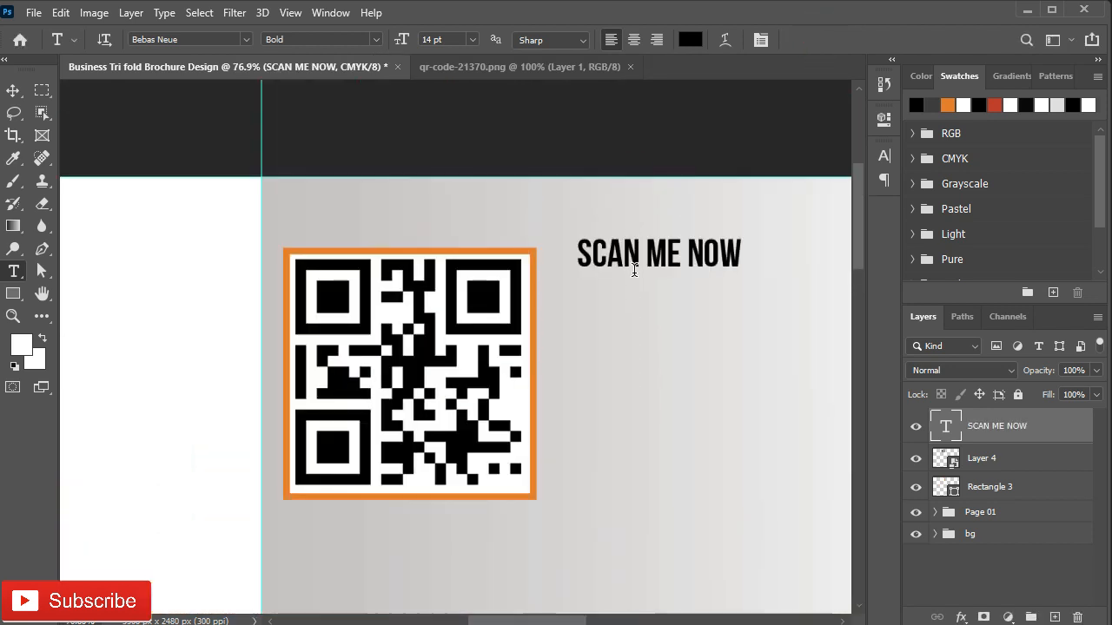
pyautogui.press('v')
pyautogui.moveTo(637, 252); pyautogui.dragTo(628, 255)
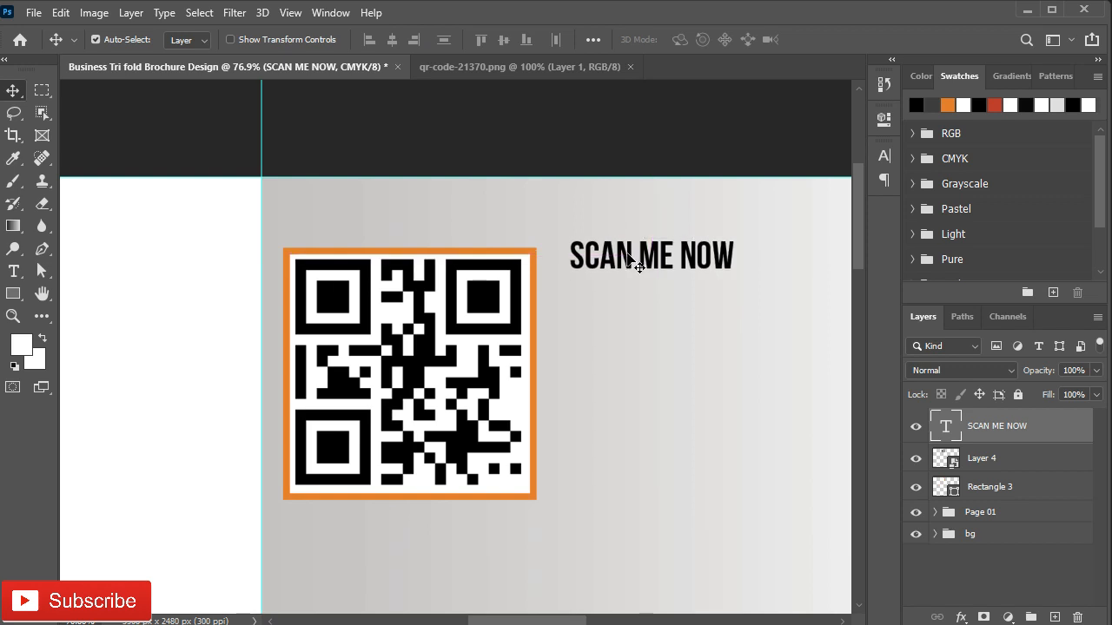
# Step: Set the word NOW to the Regular font style
pyautogui.press('t')
pyautogui.moveTo(738, 254); pyautogui.dragTo(688, 252)
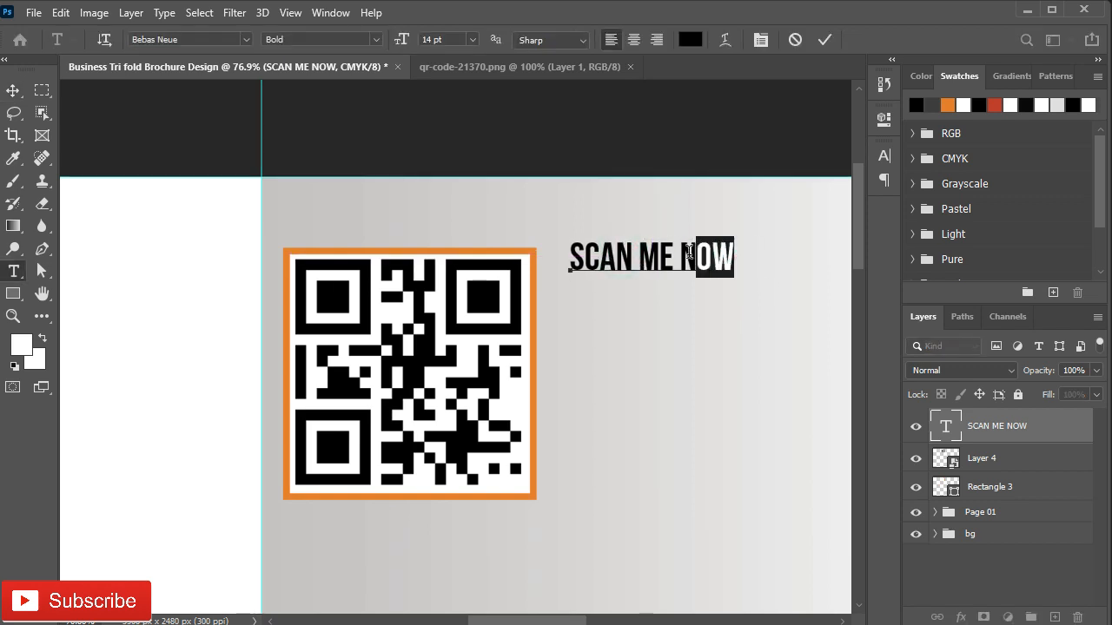
pyautogui.click(886, 157)
pyautogui.click(855, 182)
pyautogui.click(858, 240)
pyautogui.click(839, 147)
pyautogui.click(823, 39)
# Step: Enlarge SCAN ME NOW to 18 pt and place a copy below it
pyautogui.press('v')
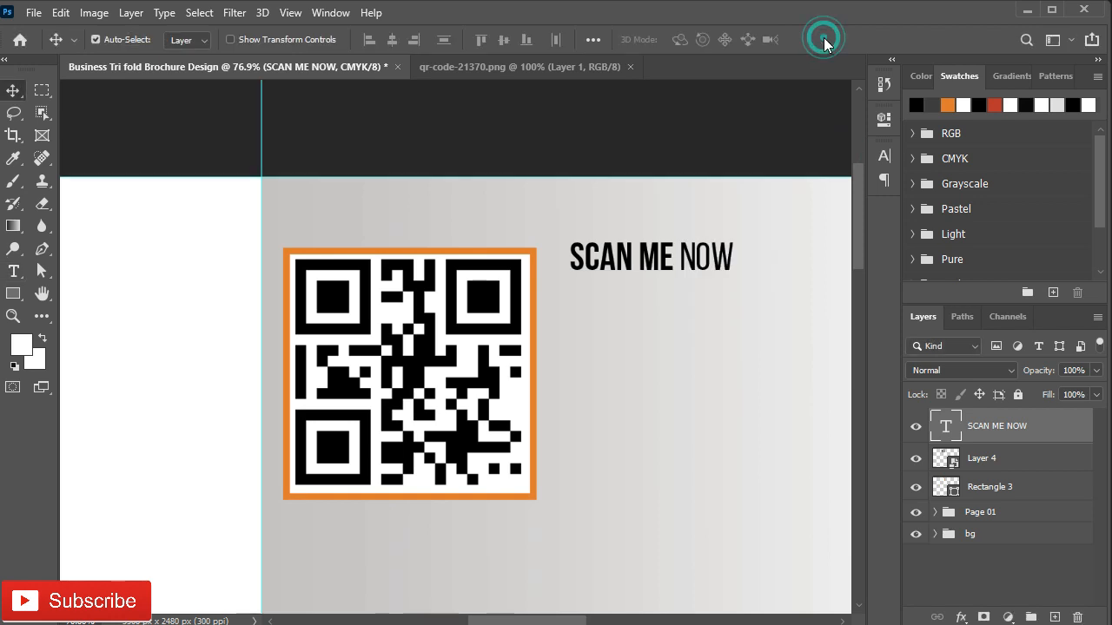
pyautogui.click(885, 157)
pyautogui.click(762, 199)
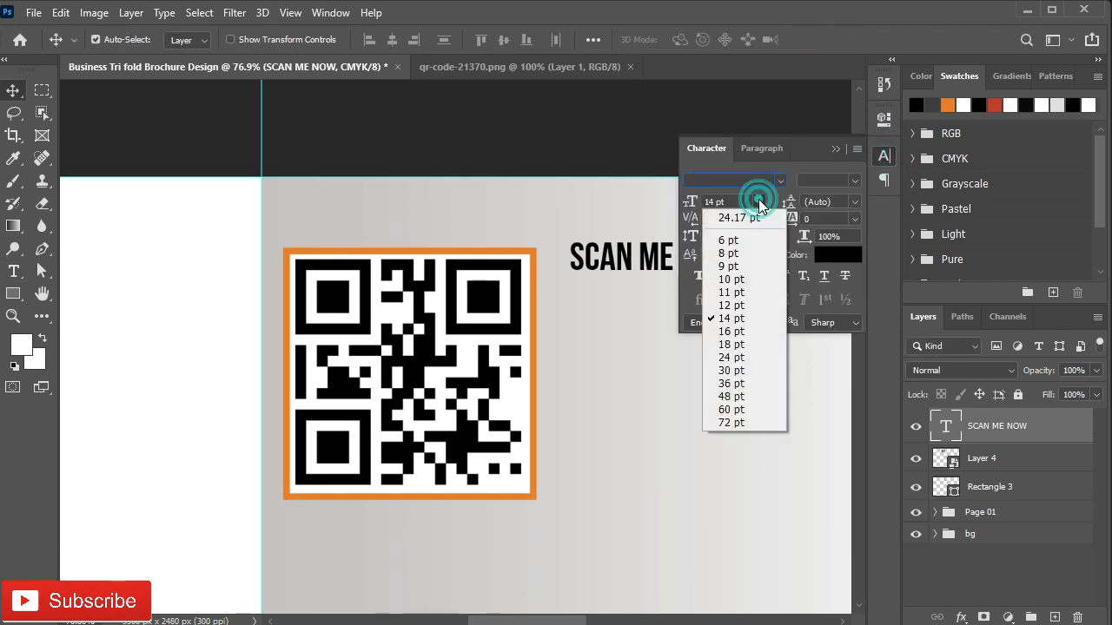
pyautogui.click(749, 348)
pyautogui.click(839, 145)
pyautogui.moveTo(642, 253); pyautogui.dragTo(650, 330)
pyautogui.doubleClick(650, 330)
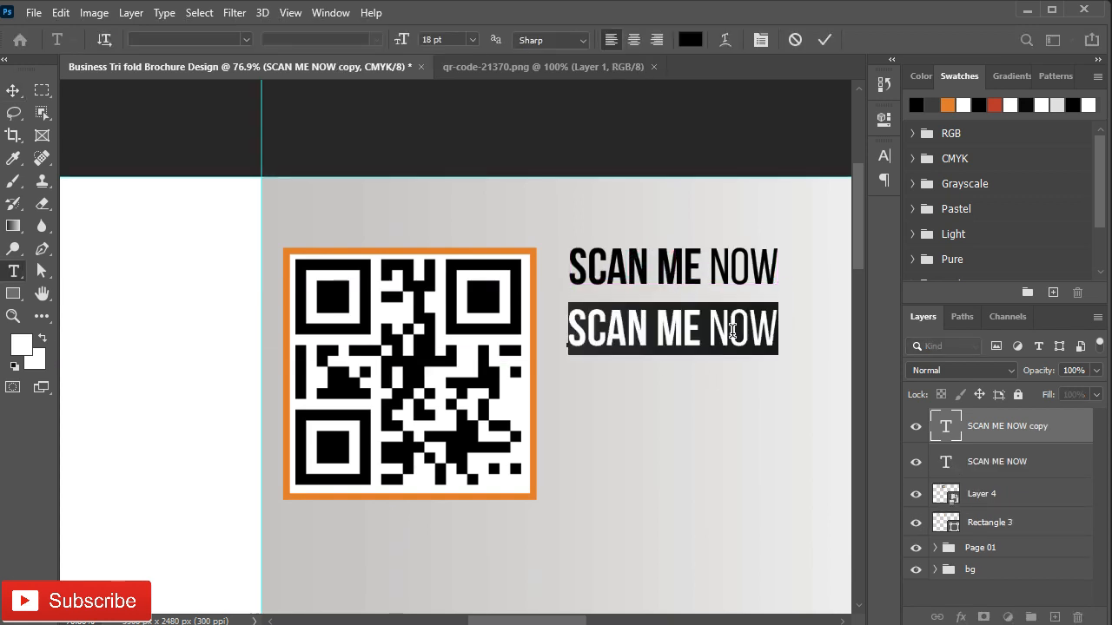
# Step: Paste sample text into the copied line and set it to Regular at 11 pt
pyautogui.hotkey('ctrl', 'v')
pyautogui.hotkey('ctrl', 'Return')
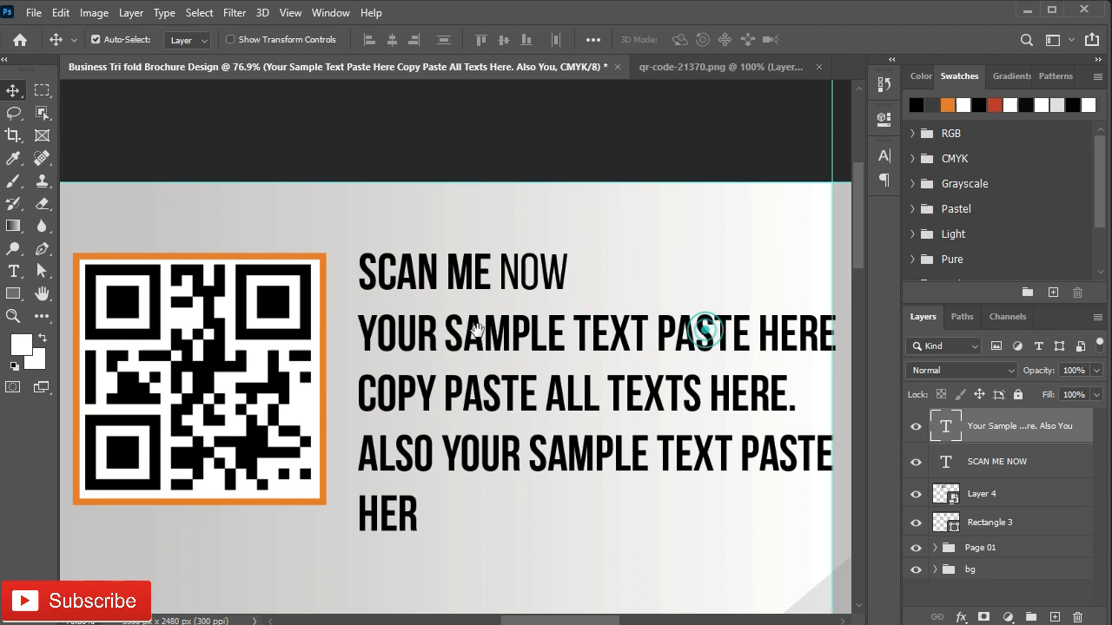
pyautogui.click(885, 158)
pyautogui.click(758, 202)
pyautogui.click(723, 308)
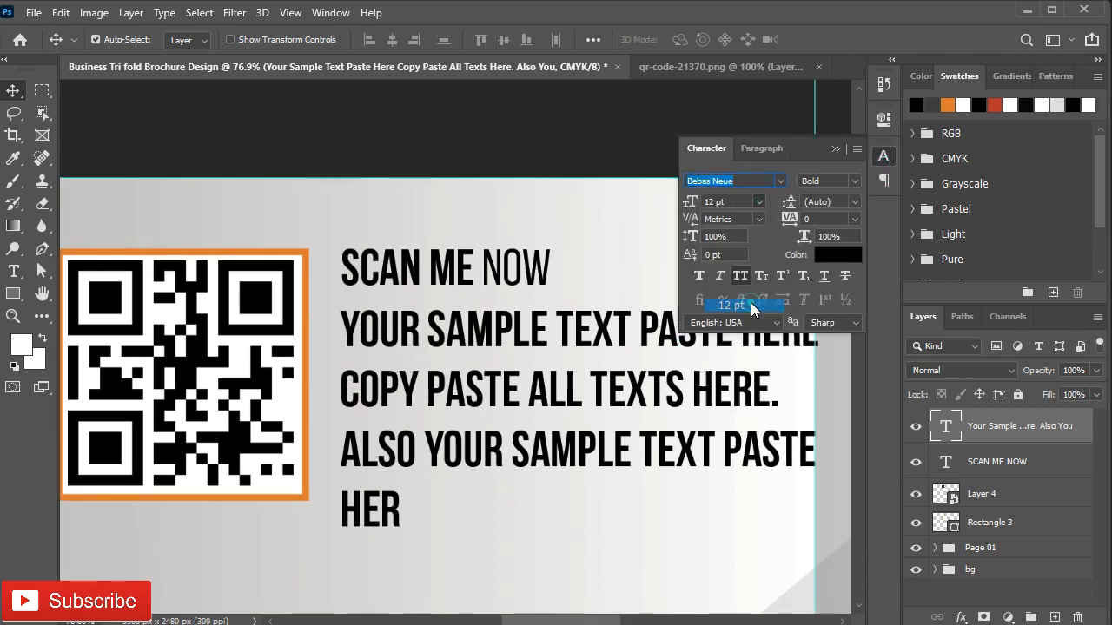
pyautogui.click(854, 182)
pyautogui.click(850, 242)
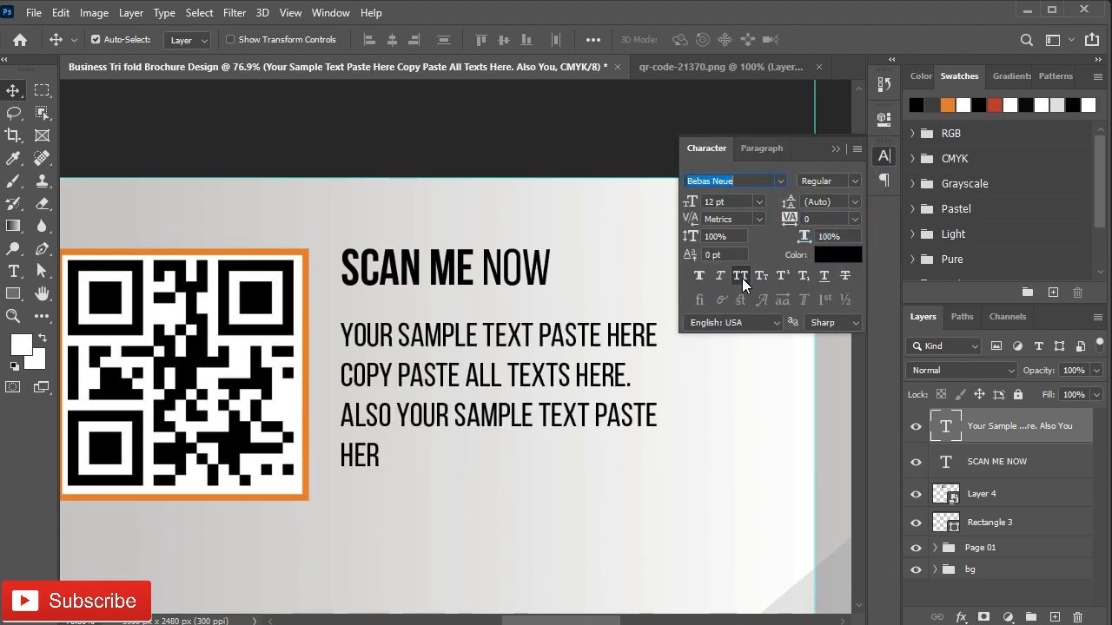
pyautogui.click(854, 202)
pyautogui.click(838, 223)
pyautogui.click(759, 201)
pyautogui.click(734, 283)
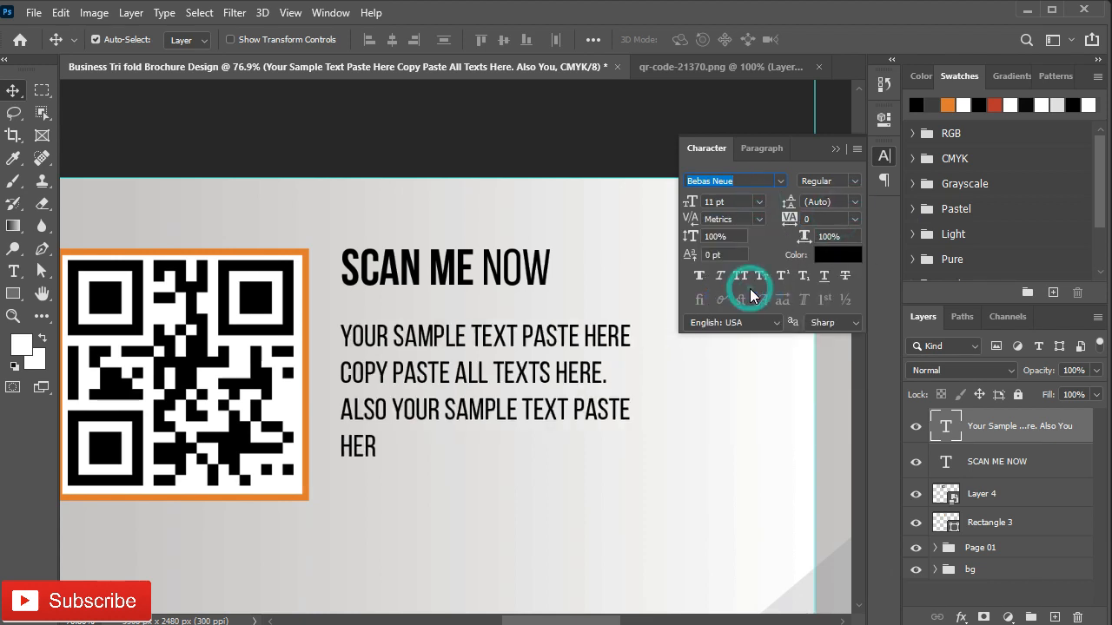
pyautogui.click(836, 149)
# Step: Move the sample text up under the heading and add a SoftAsia Tech line
pyautogui.moveTo(431, 333); pyautogui.dragTo(431, 314)
pyautogui.moveTo(356, 480); pyautogui.dragTo(355, 453)
pyautogui.doubleClick(372, 399)
pyautogui.click(370, 397)
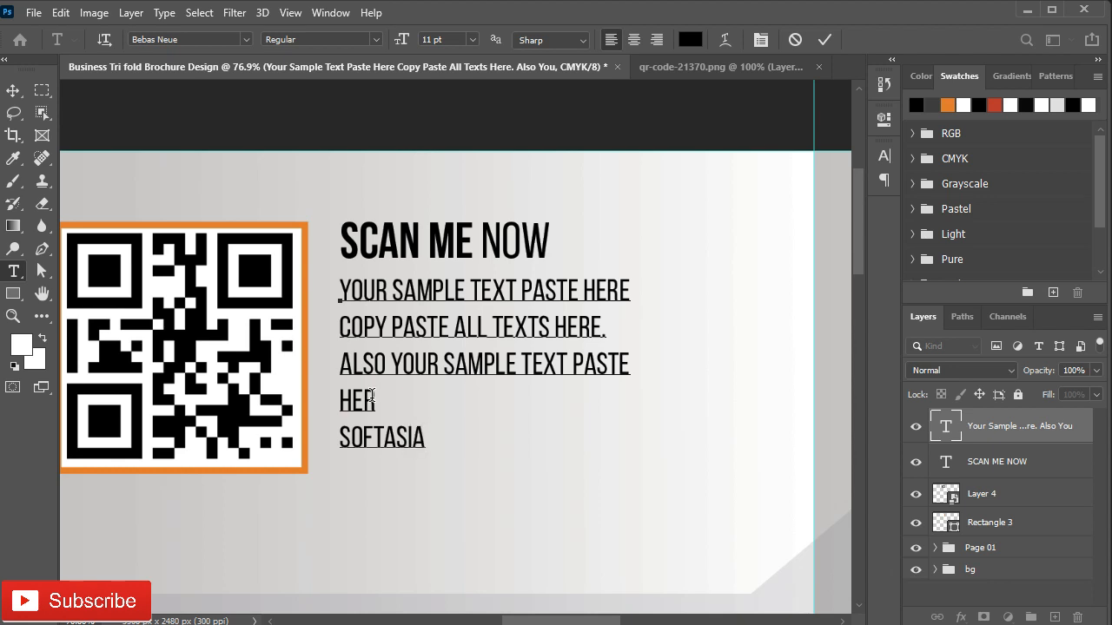
pyautogui.click(825, 40)
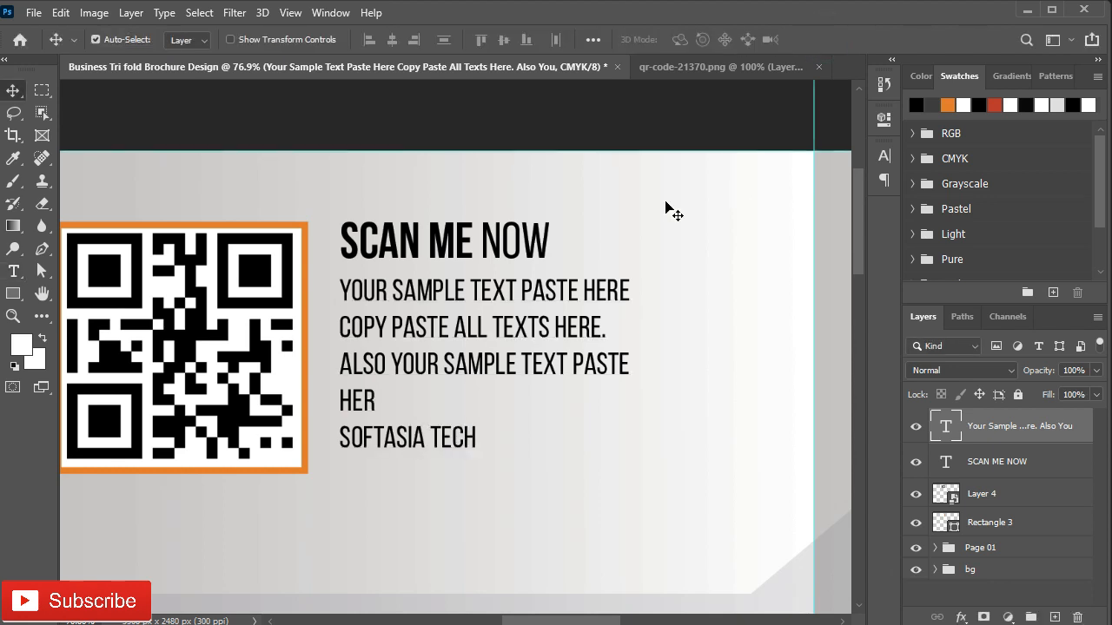
# Step: Change the sample paragraph's font to Arial Regular at 10 pt
pyautogui.click(884, 155)
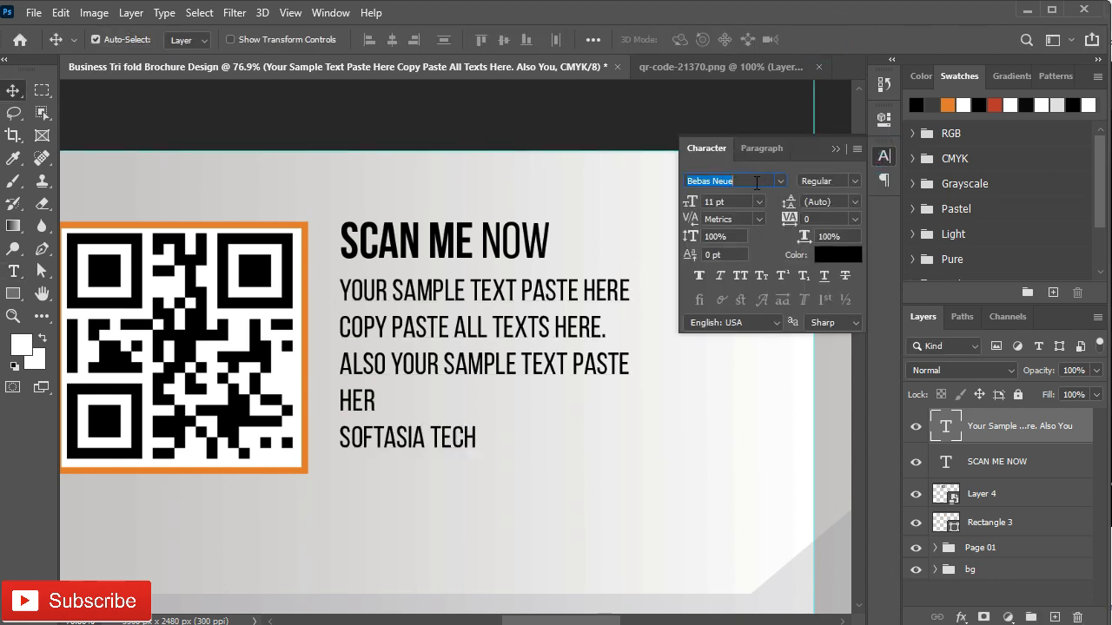
pyautogui.write('Arial')
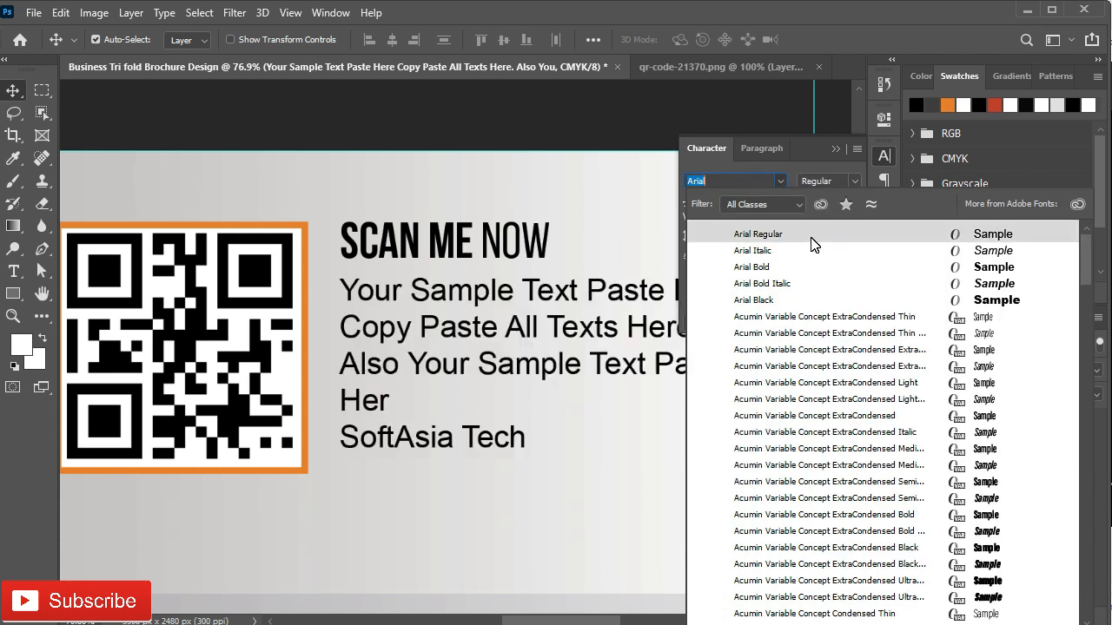
pyautogui.click(741, 236)
pyautogui.click(758, 201)
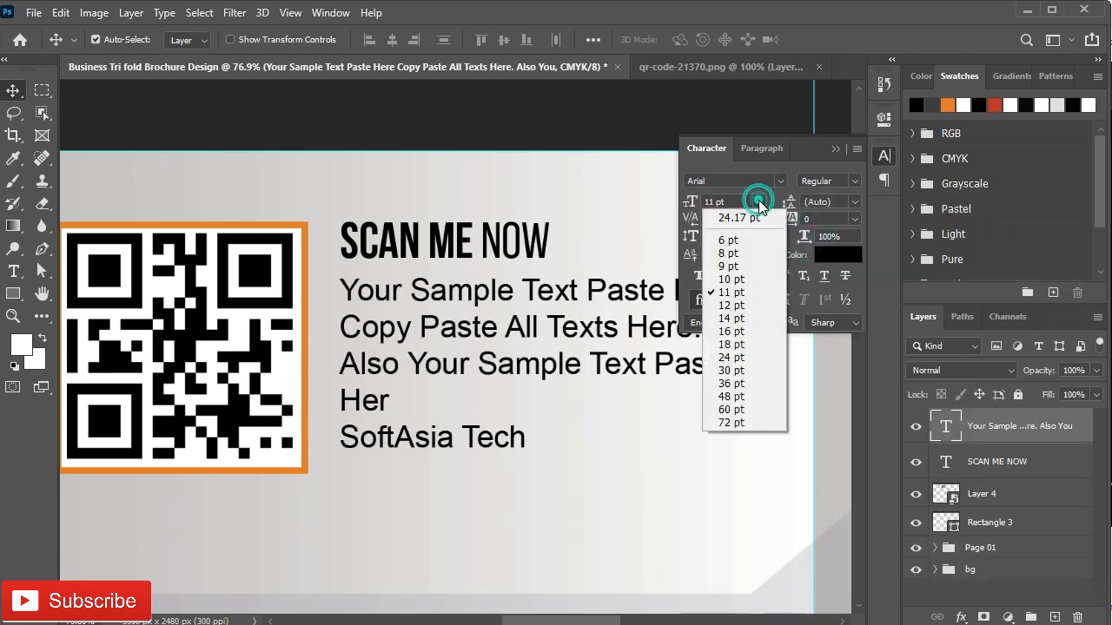
pyautogui.click(720, 279)
pyautogui.click(673, 289)
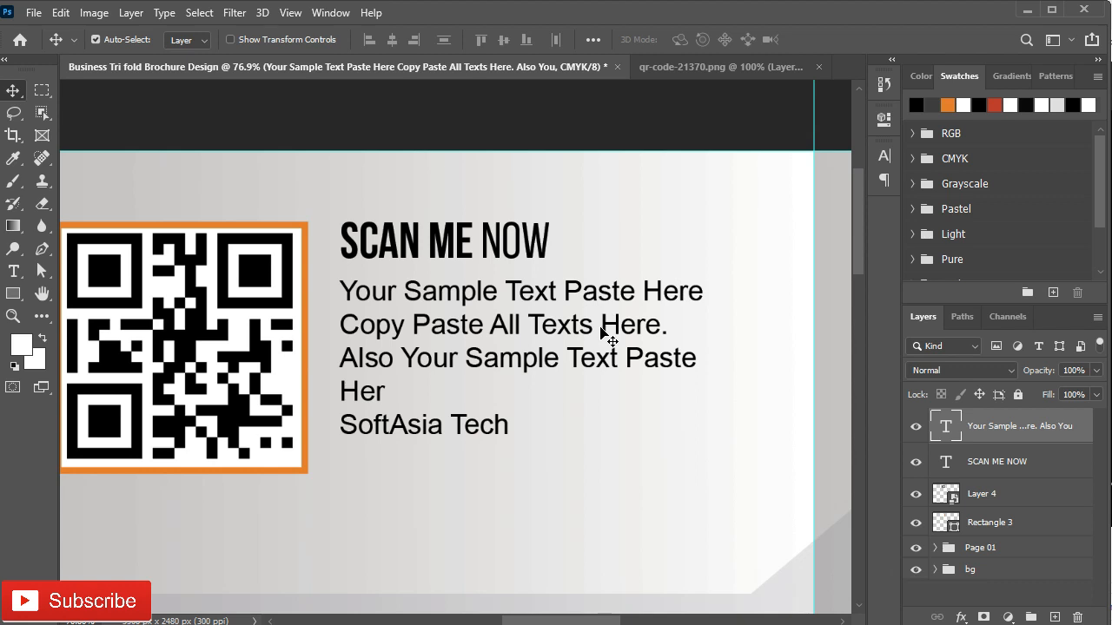
pyautogui.scroll(-3, 599, 330)
pyautogui.moveTo(350, 539); pyautogui.dragTo(323, 426)
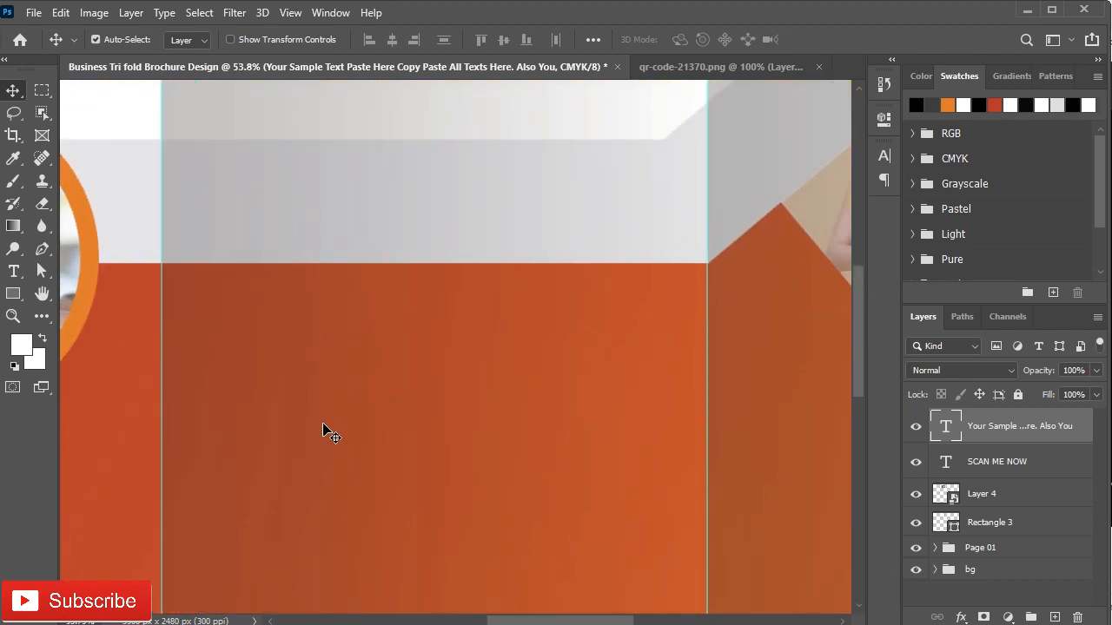
# Step: Add a 'we provide' text line on the orange panel
pyautogui.press('t')
pyautogui.click(286, 364)
pyautogui.write('we provide')
pyautogui.hotkey('ctrl', 'Return')
# Step: Style 'we provide' as white Akrobat Bold in All Caps
pyautogui.click(884, 156)
pyautogui.click(739, 178)
pyautogui.write('akr')
pyautogui.click(768, 315)
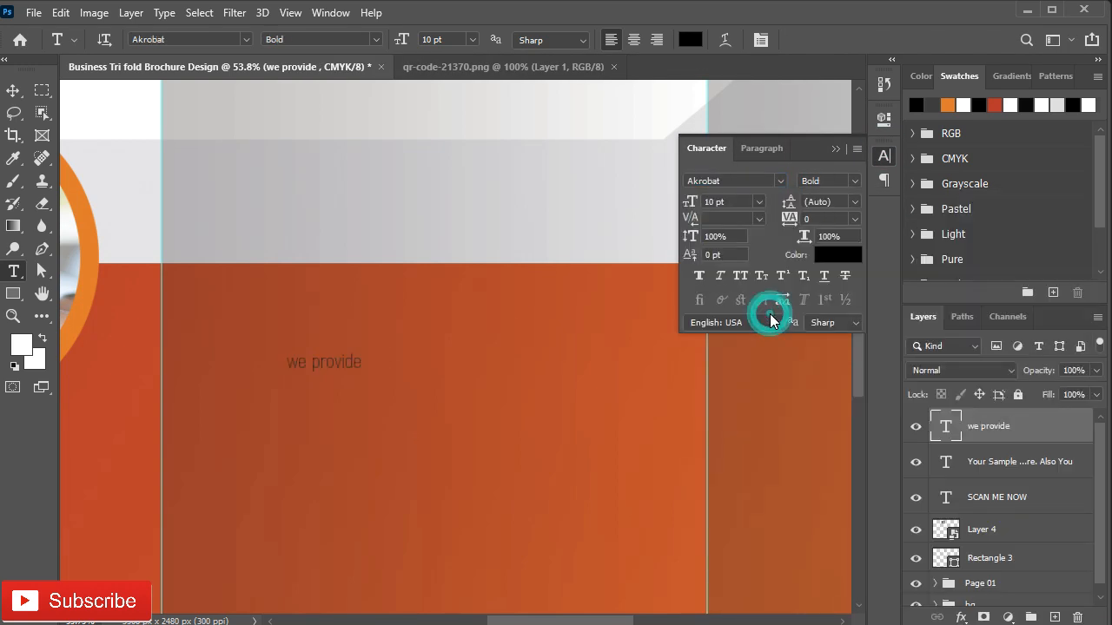
pyautogui.click(830, 255)
pyautogui.click(585, 332)
pyautogui.click(973, 326)
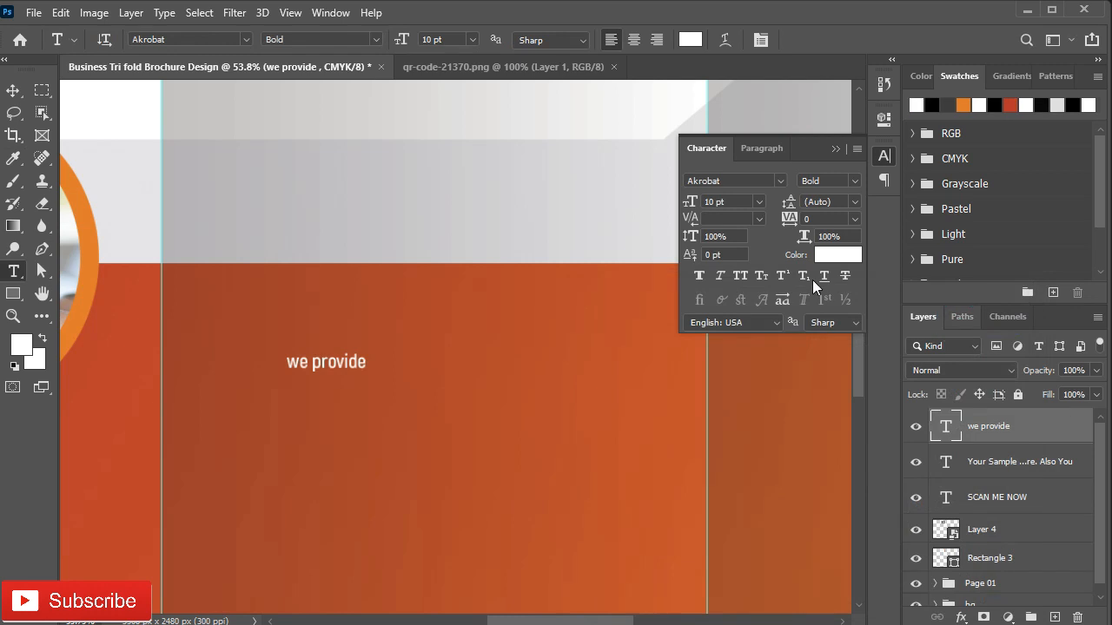
pyautogui.click(739, 276)
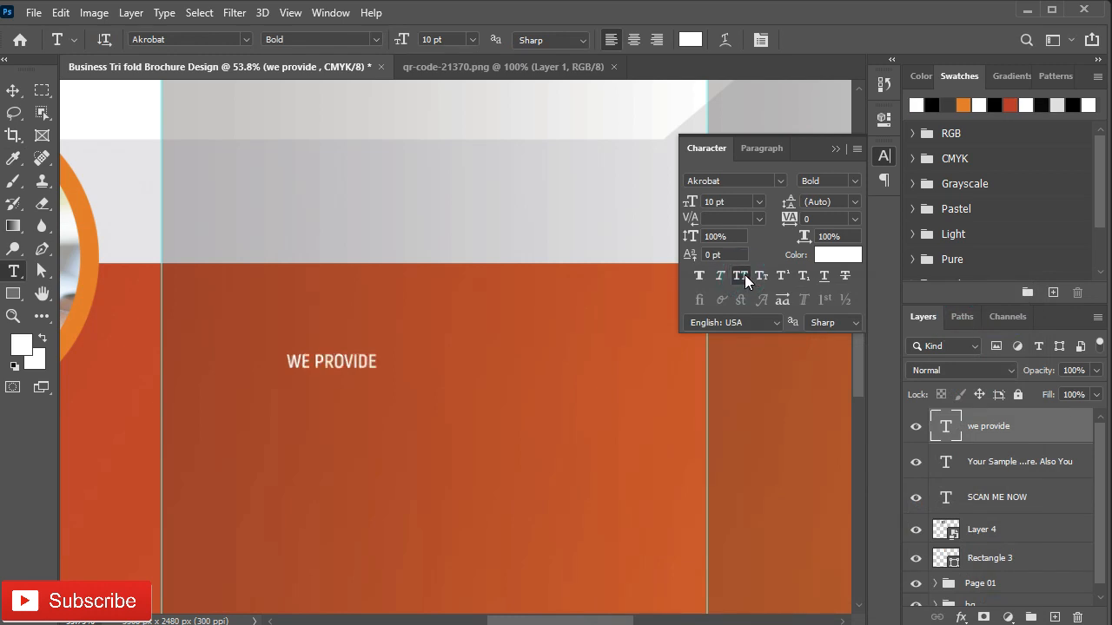
pyautogui.click(759, 201)
pyautogui.click(731, 344)
pyautogui.click(883, 156)
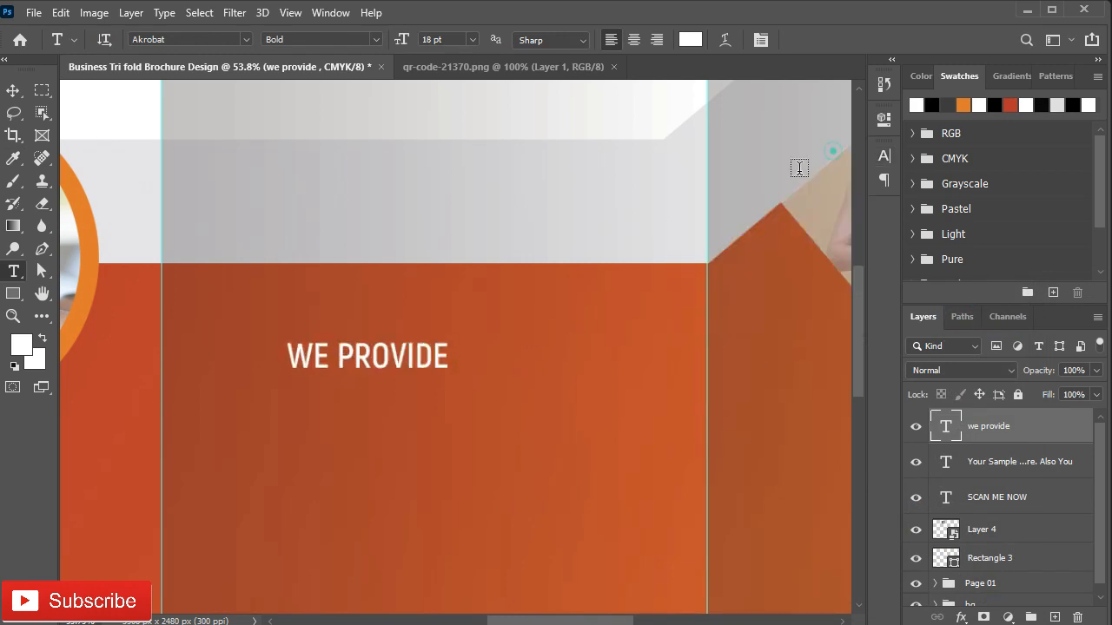
# Step: Move WE PROVIDE down and enlarge it to 30 pt
pyautogui.press('v')
pyautogui.moveTo(335, 383); pyautogui.dragTo(516, 479)
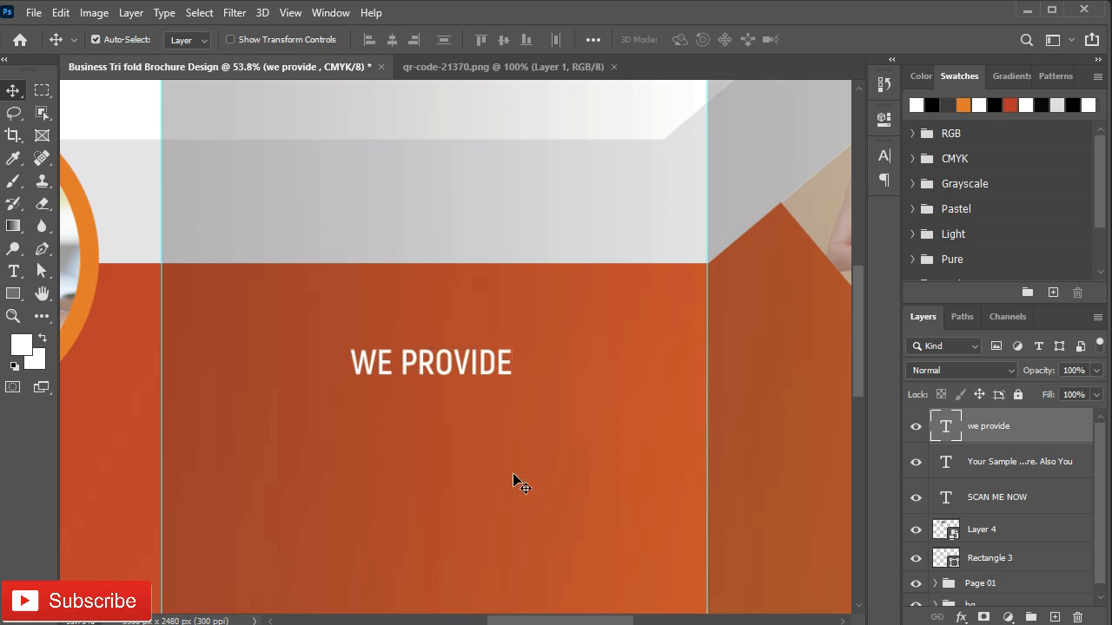
pyautogui.click(883, 155)
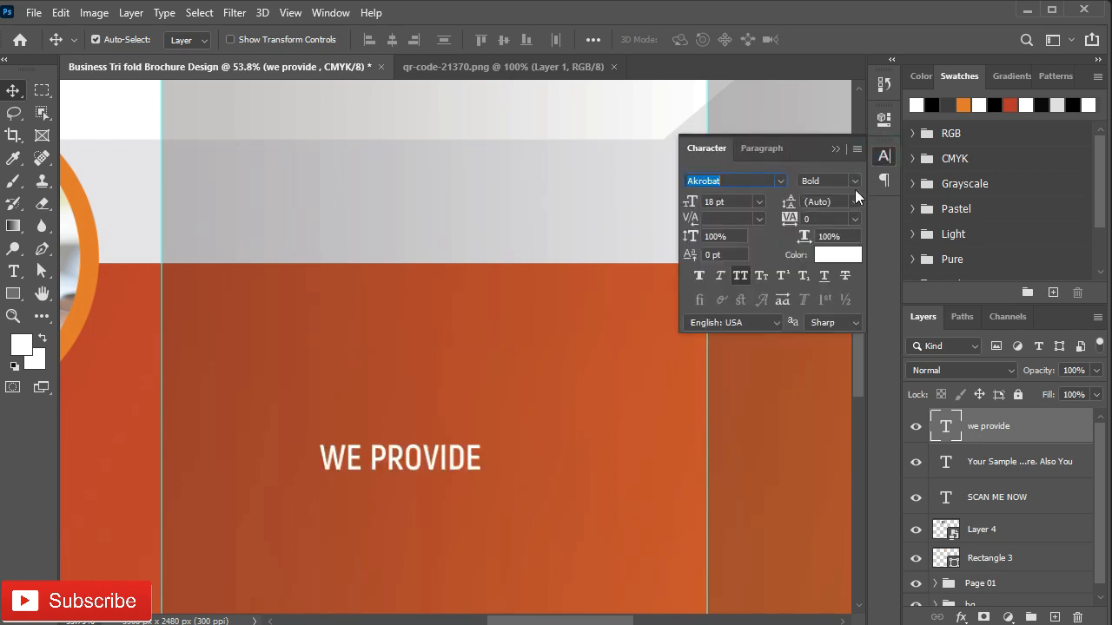
pyautogui.click(761, 202)
pyautogui.click(744, 364)
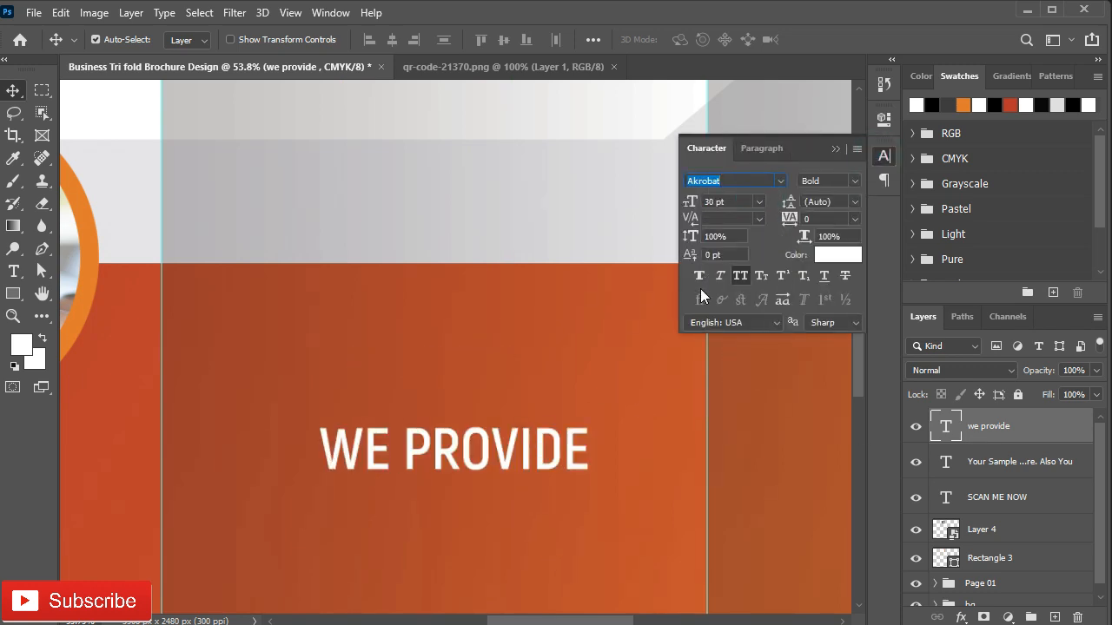
pyautogui.click(835, 149)
# Step: Duplicate WE PROVIDE below itself and replace its text with the BEST GRAPHIC DESIGN SERIVSE subtitle
pyautogui.moveTo(446, 461); pyautogui.dragTo(420, 504)
pyautogui.doubleClick(421, 503)
pyautogui.hotkey('ctrl', 'a')
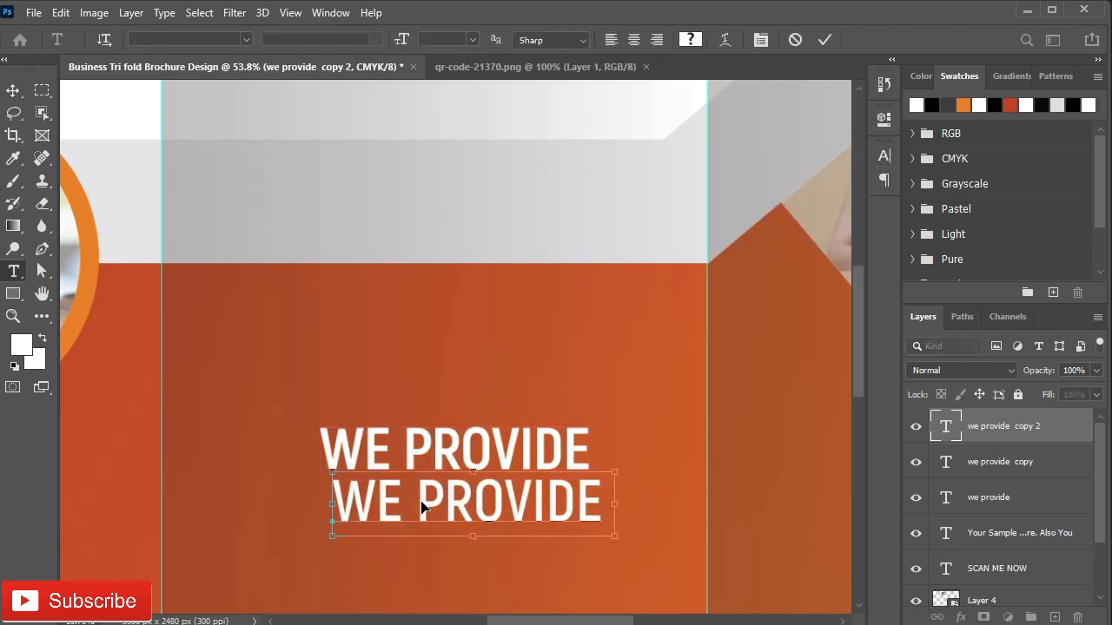
pyautogui.hotkey('ctrl', 'v')
pyautogui.click(825, 39)
pyautogui.moveTo(496, 509); pyautogui.dragTo(436, 519)
# Step: Set the subtitle to Akrobat SemiBold at 18 pt, keeping All Caps
pyautogui.click(884, 156)
pyautogui.click(758, 201)
pyautogui.click(738, 323)
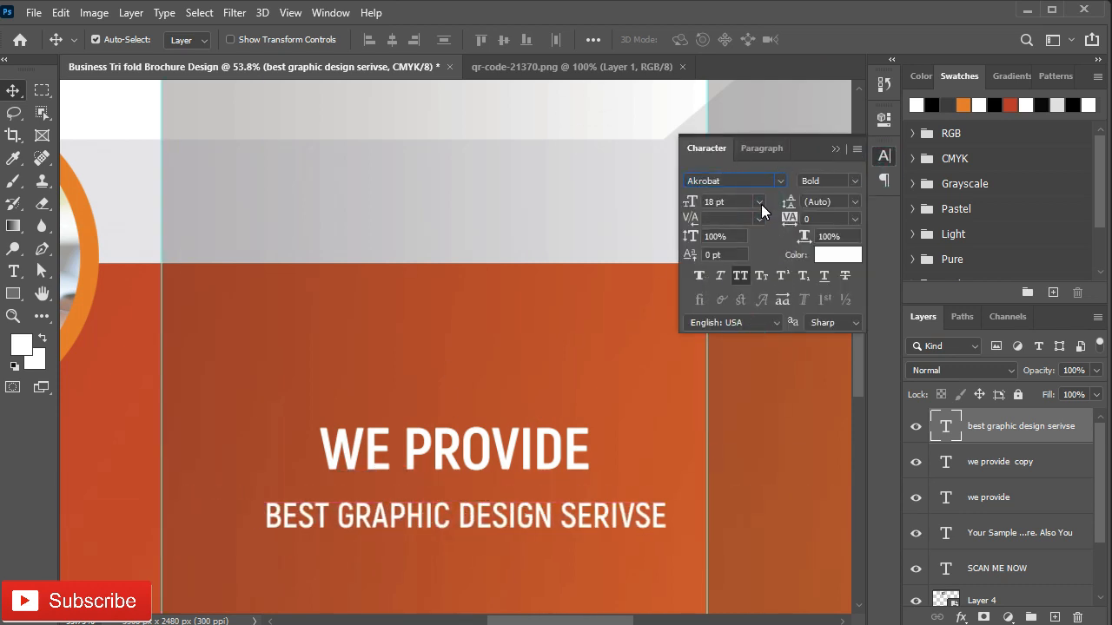
pyautogui.click(740, 275)
pyautogui.click(836, 148)
pyautogui.hotkey('ctrl', 'z')
pyautogui.click(883, 155)
pyautogui.click(854, 180)
pyautogui.click(856, 252)
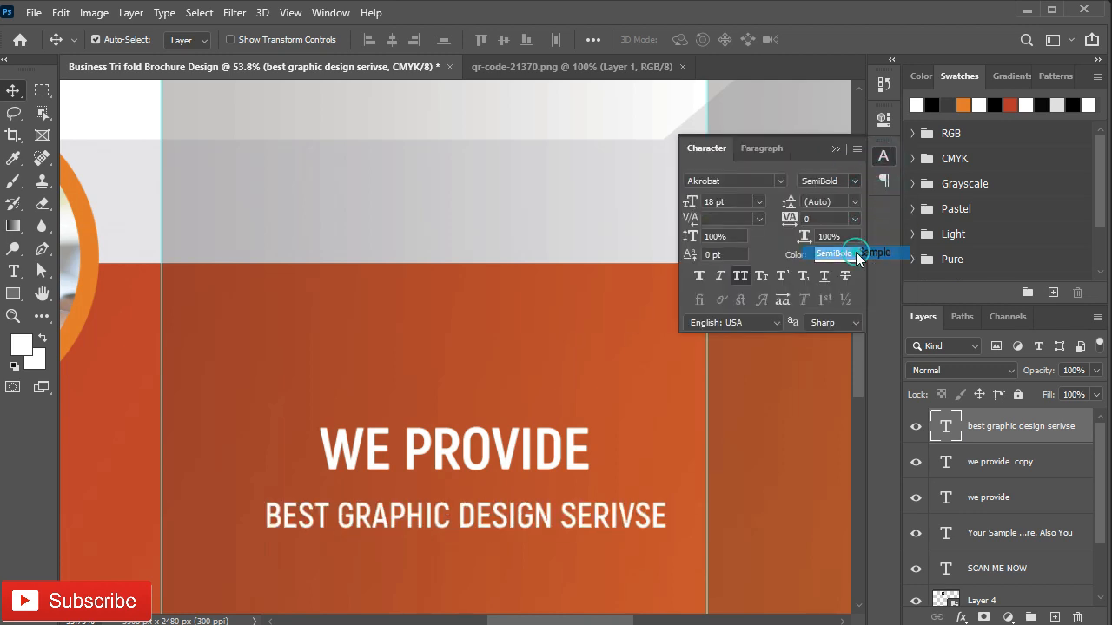
pyautogui.click(834, 148)
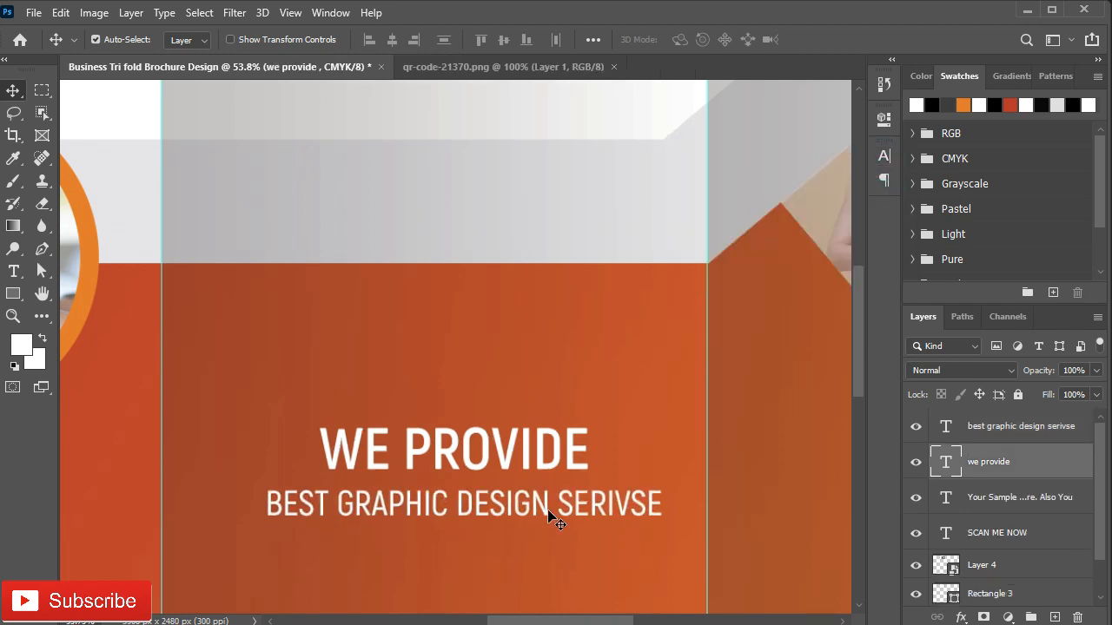
pyautogui.moveTo(527, 561); pyautogui.dragTo(535, 246)
pyautogui.moveTo(470, 347); pyautogui.dragTo(512, 273)
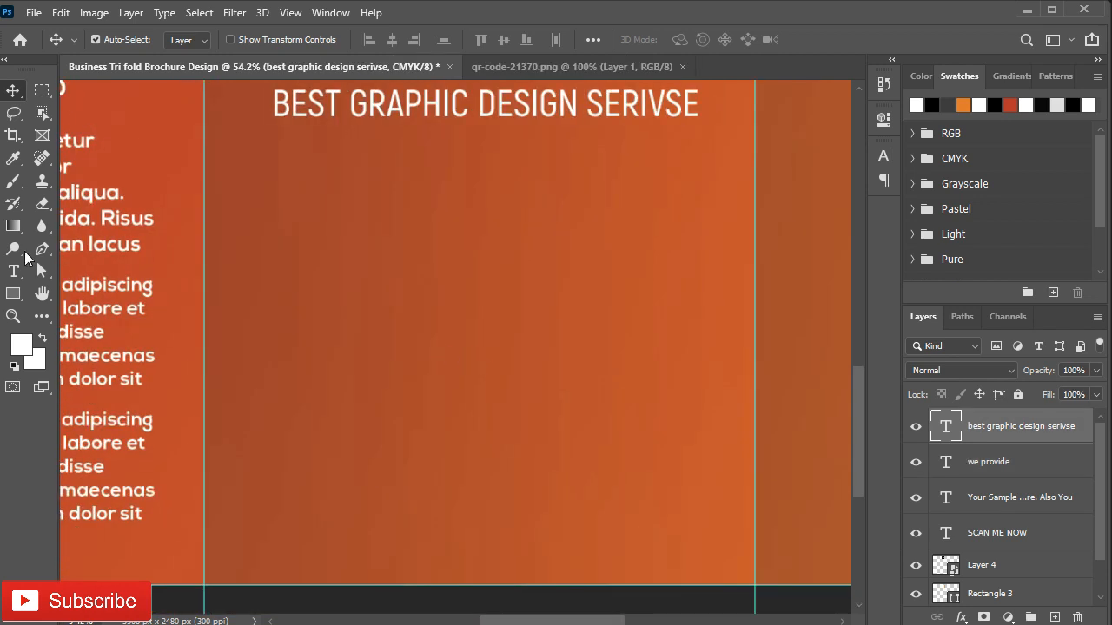
# Step: Add a lorem ipsum paragraph text box below the subtitle at 10 pt
pyautogui.click(14, 271)
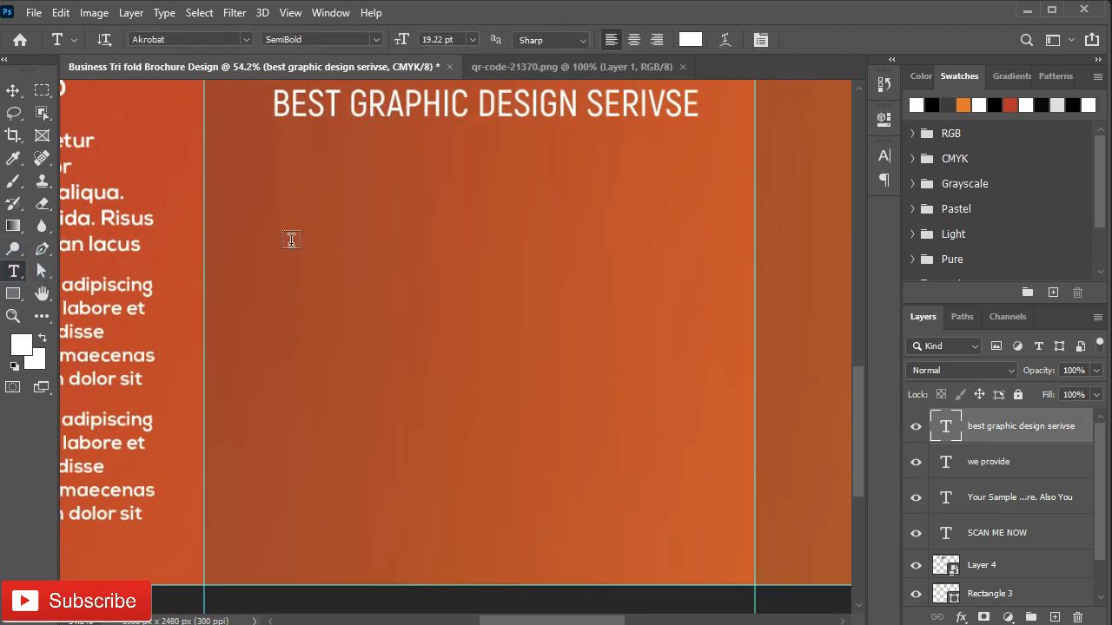
pyautogui.moveTo(264, 161); pyautogui.dragTo(690, 295)
pyautogui.moveTo(703, 306); pyautogui.dragTo(722, 313)
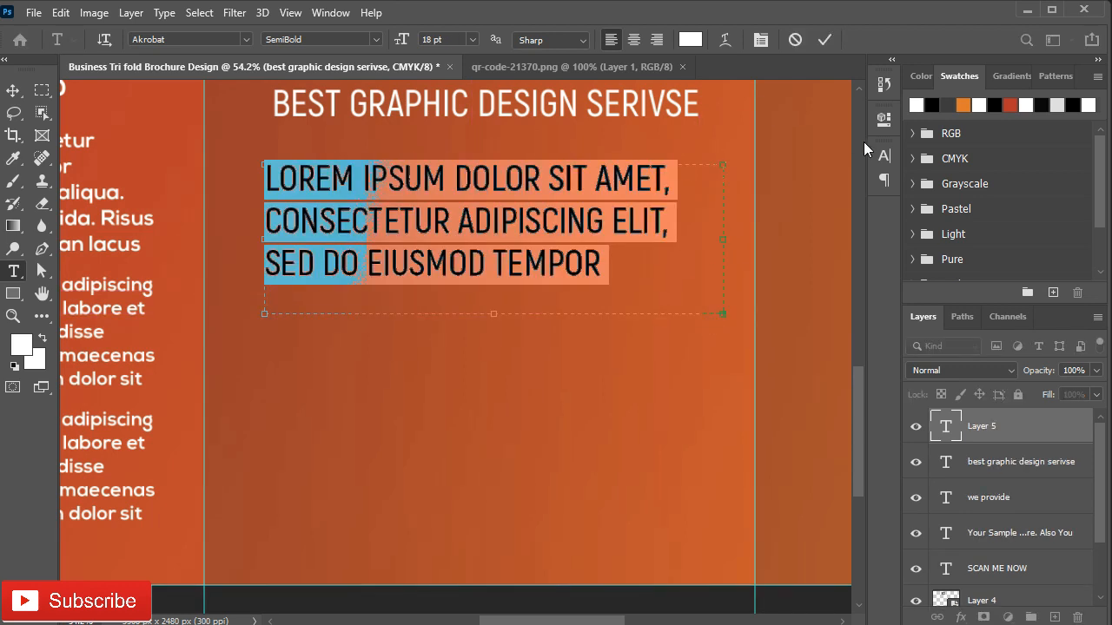
pyautogui.hotkey('ctrl', 't')
pyautogui.click(758, 202)
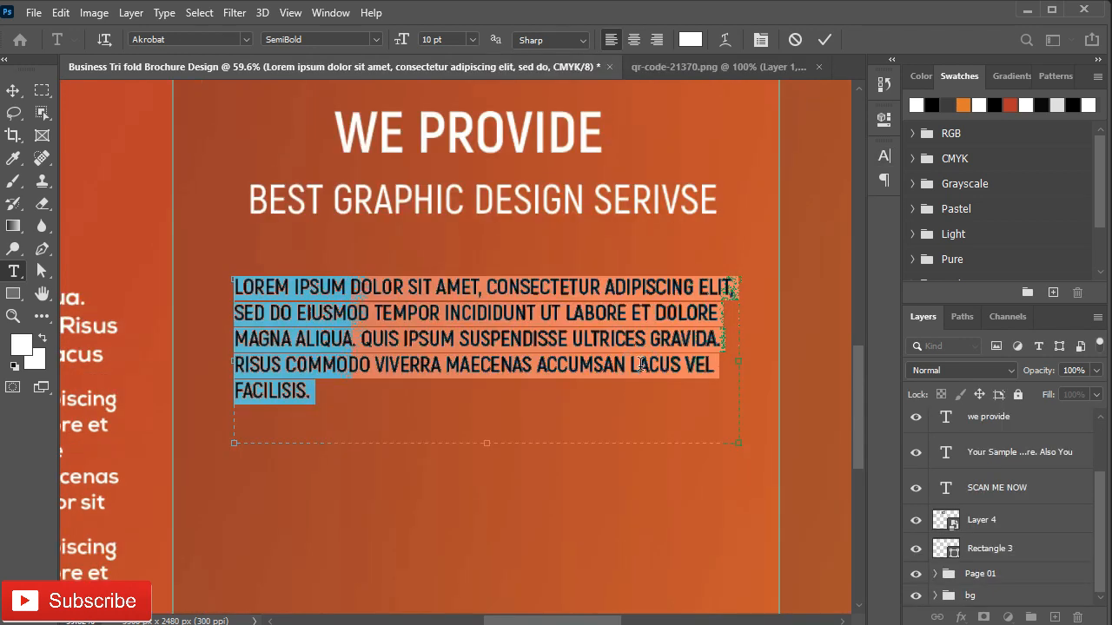
pyautogui.click(637, 40)
pyautogui.moveTo(496, 457); pyautogui.dragTo(504, 316)
pyautogui.click(824, 40)
# Step: Add a CALL NOW text line below the paragraph
pyautogui.press('v')
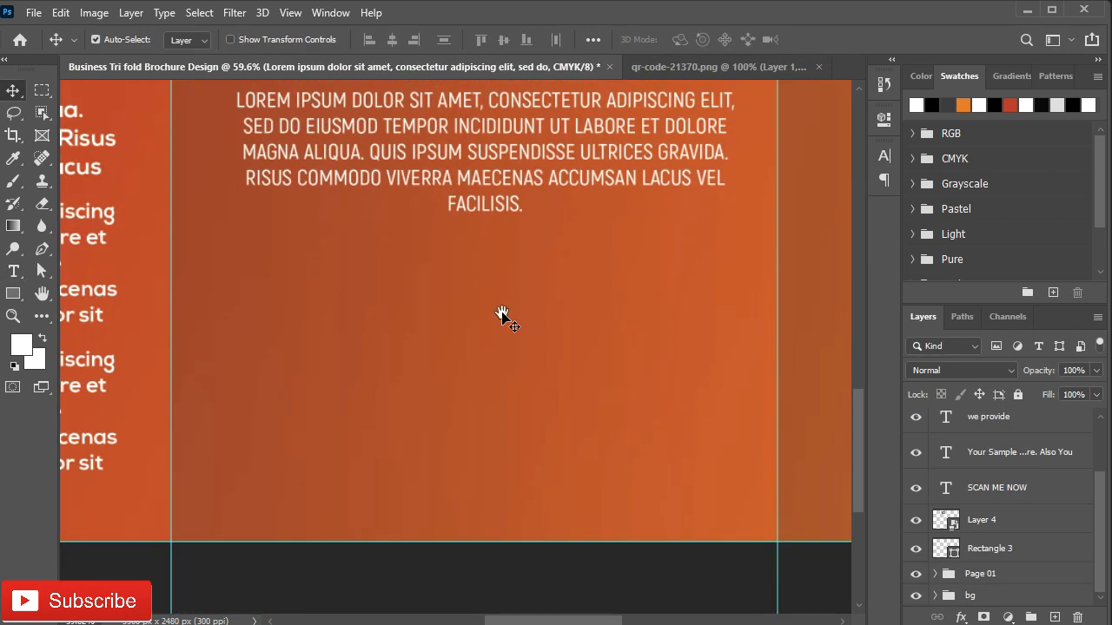
pyautogui.press('t')
pyautogui.click(407, 410)
pyautogui.write('CALL NOW')
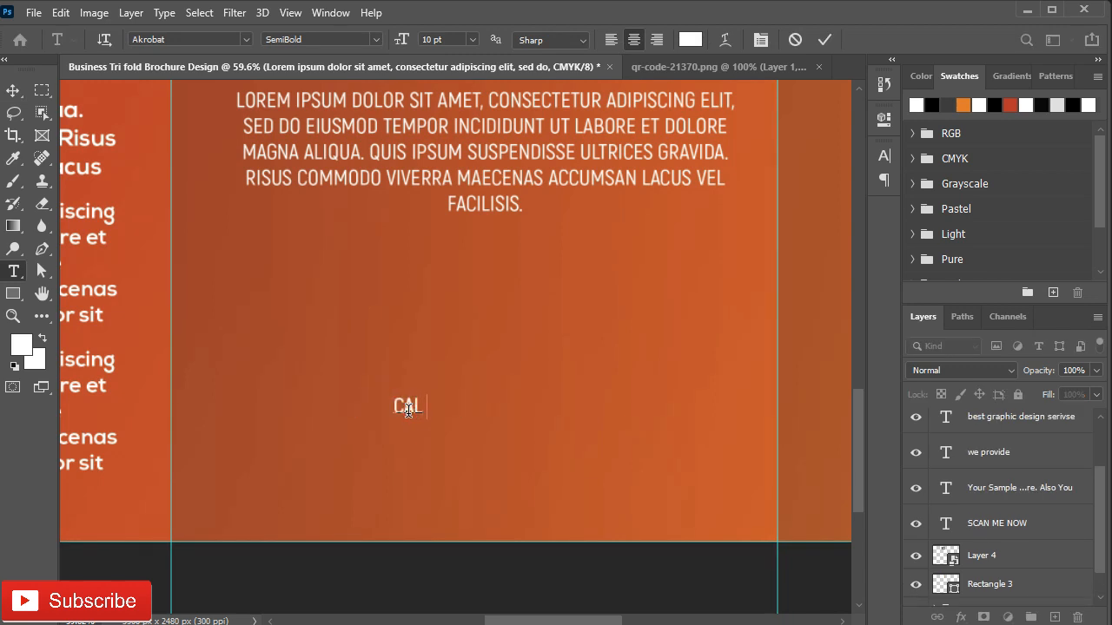
pyautogui.click(827, 40)
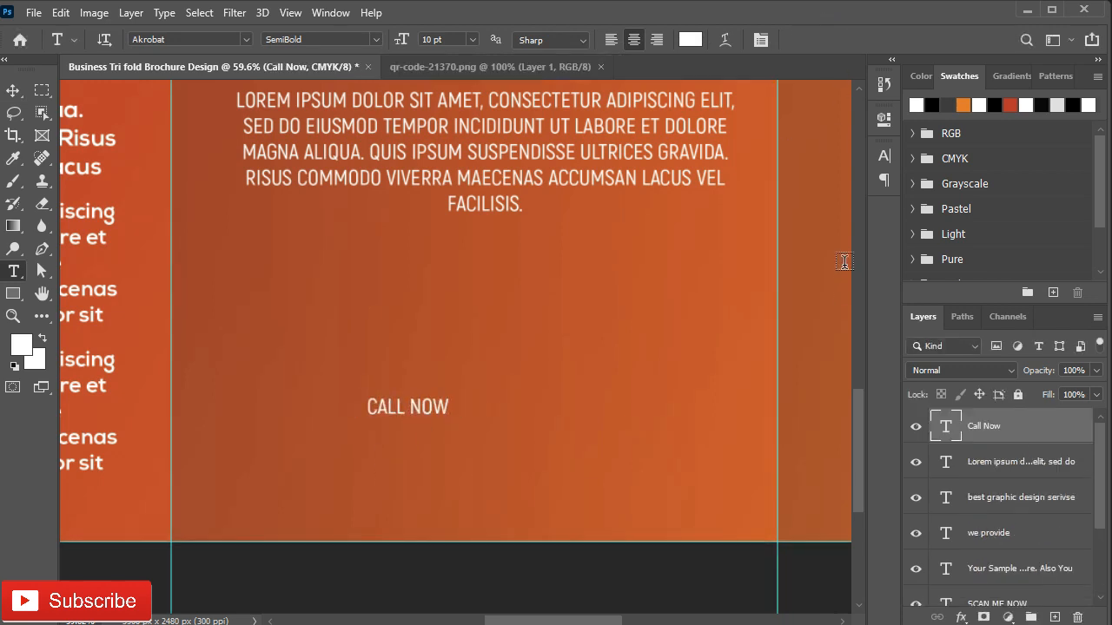
# Step: Make CALL NOW Bold at 18 pt and center it on the panel
pyautogui.click(883, 156)
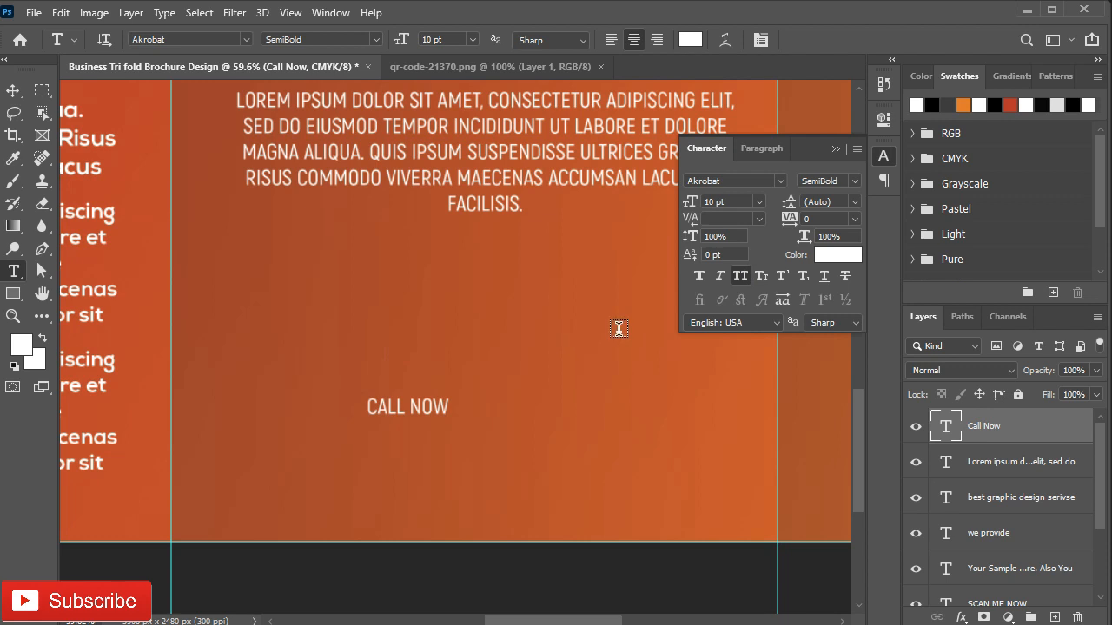
pyautogui.click(855, 180)
pyautogui.click(834, 271)
pyautogui.click(759, 201)
pyautogui.click(731, 344)
pyautogui.click(836, 148)
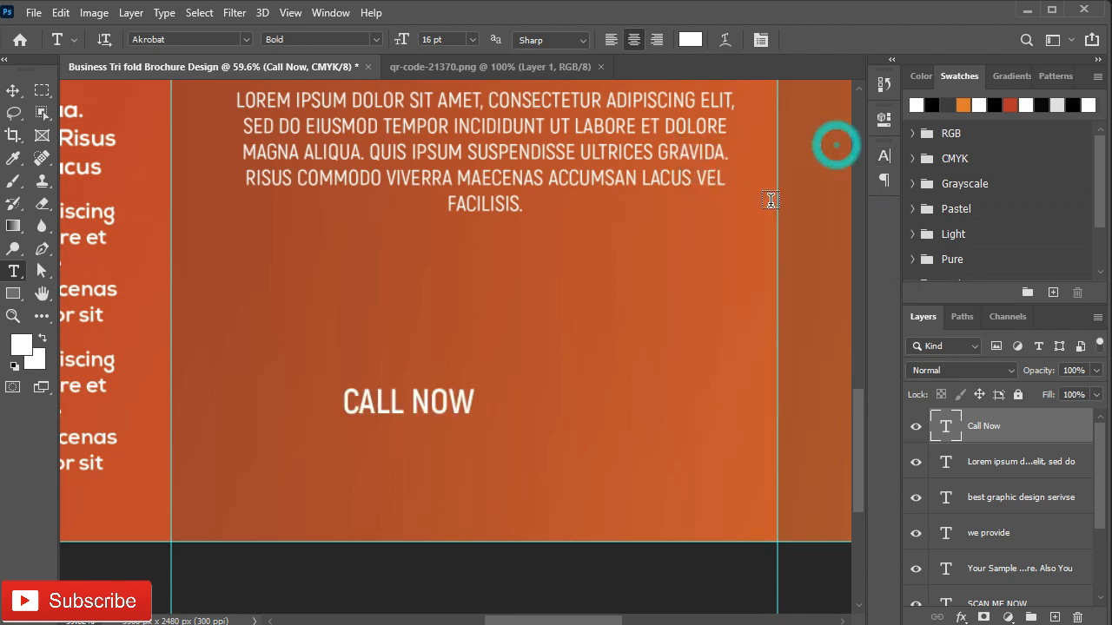
pyautogui.press('v')
pyautogui.moveTo(434, 410); pyautogui.dragTo(472, 399)
pyautogui.doubleClick(467, 401)
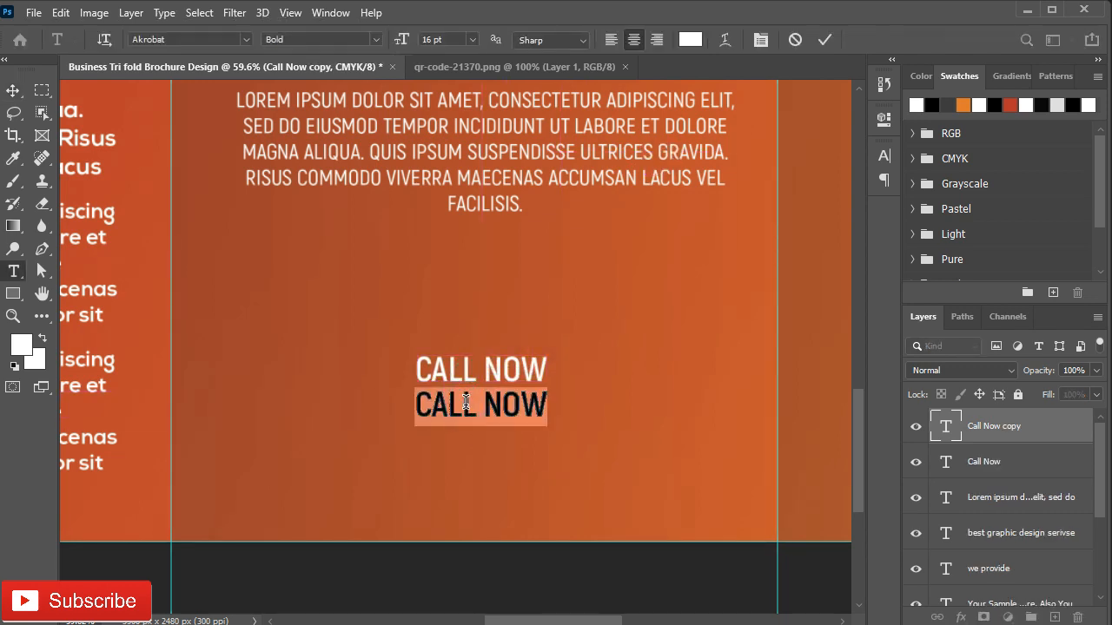
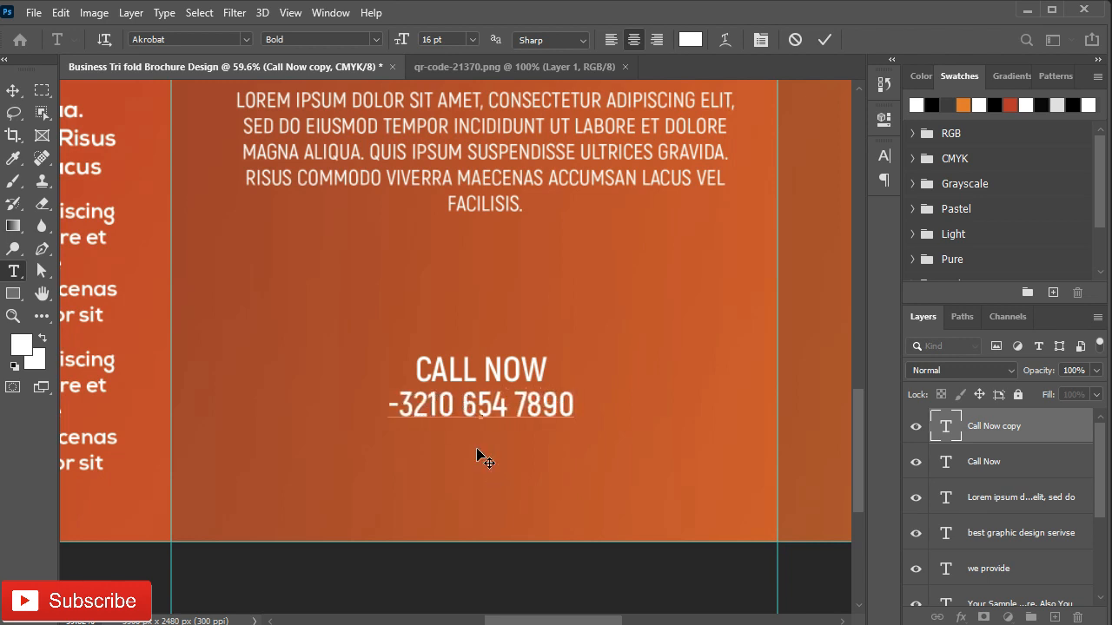
pyautogui.moveTo(390, 405); pyautogui.dragTo(384, 405)
pyautogui.press('BackSpace')
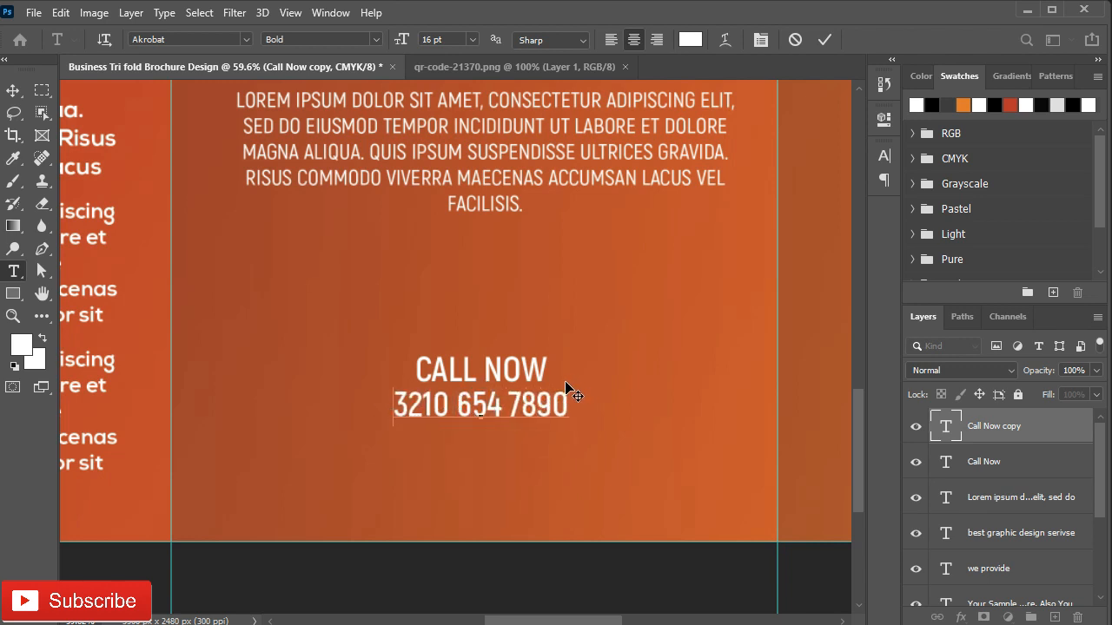
pyautogui.write('+')
pyautogui.click(824, 40)
# Step: Set the phone number to 18 pt Light and CALL NOW to SemiBold
pyautogui.press('v')
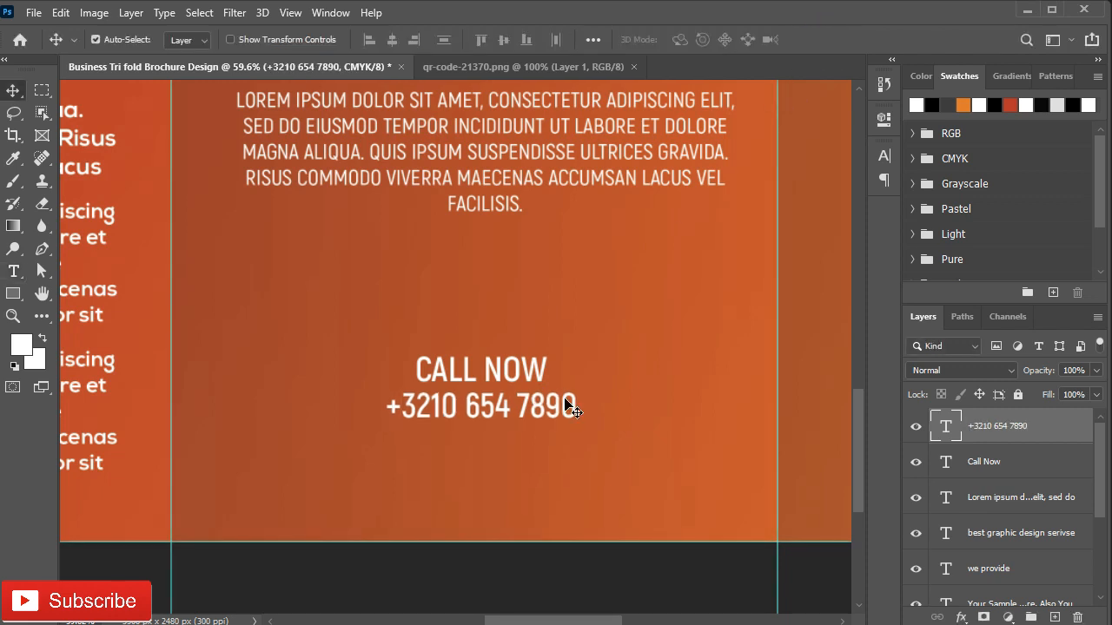
pyautogui.click(884, 157)
pyautogui.click(758, 201)
pyautogui.click(738, 351)
pyautogui.hotkey('alt', '[')
pyautogui.click(851, 180)
pyautogui.click(862, 254)
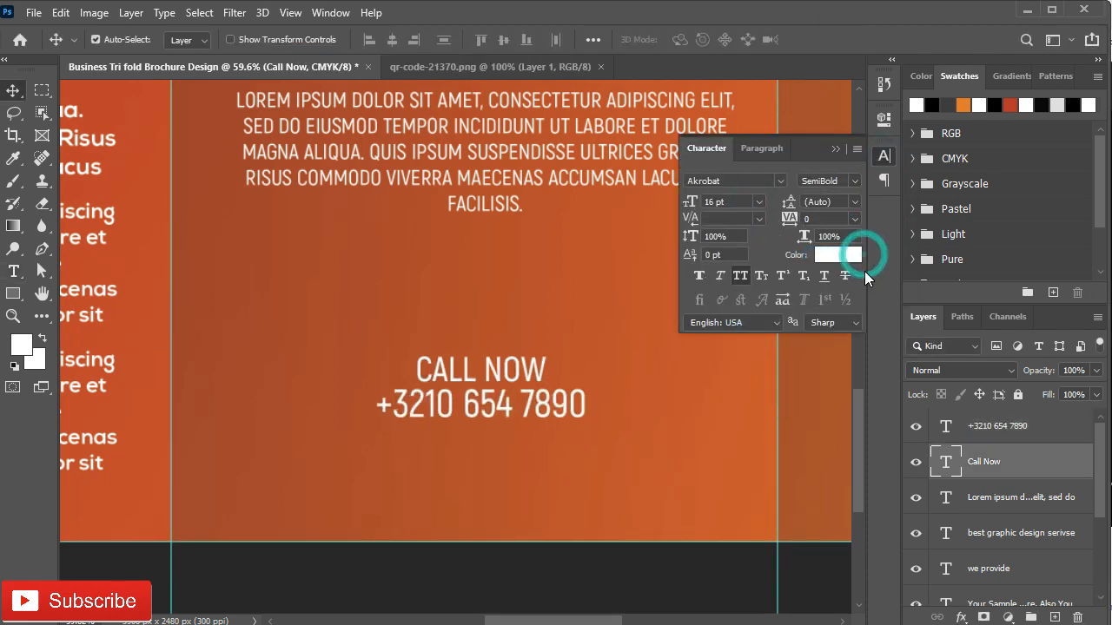
pyautogui.click(994, 435)
pyautogui.click(851, 180)
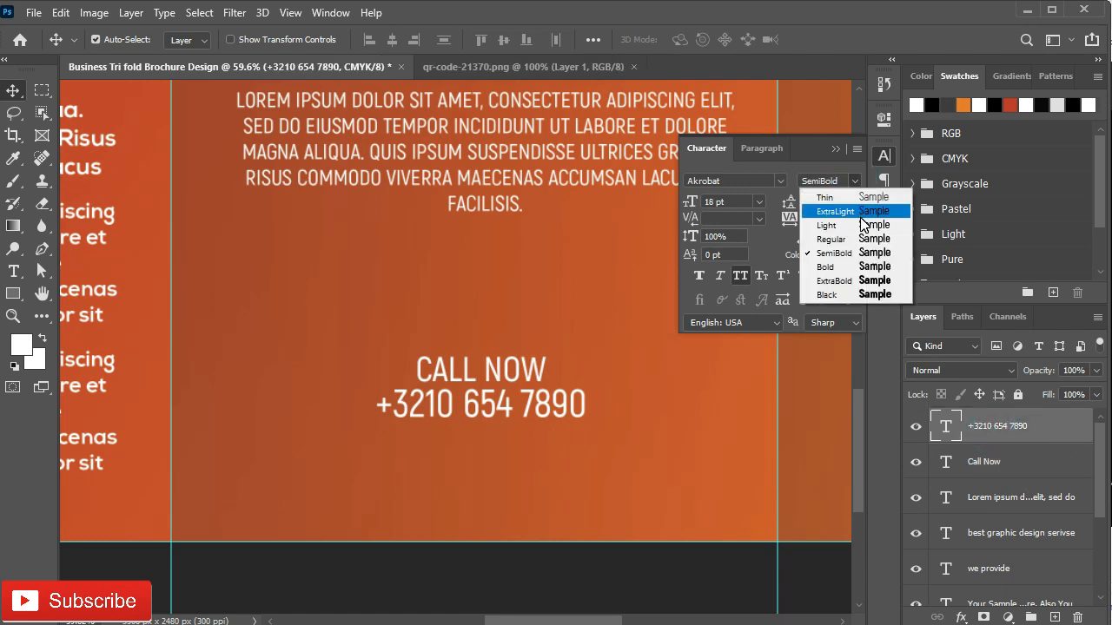
pyautogui.click(860, 222)
pyautogui.click(834, 150)
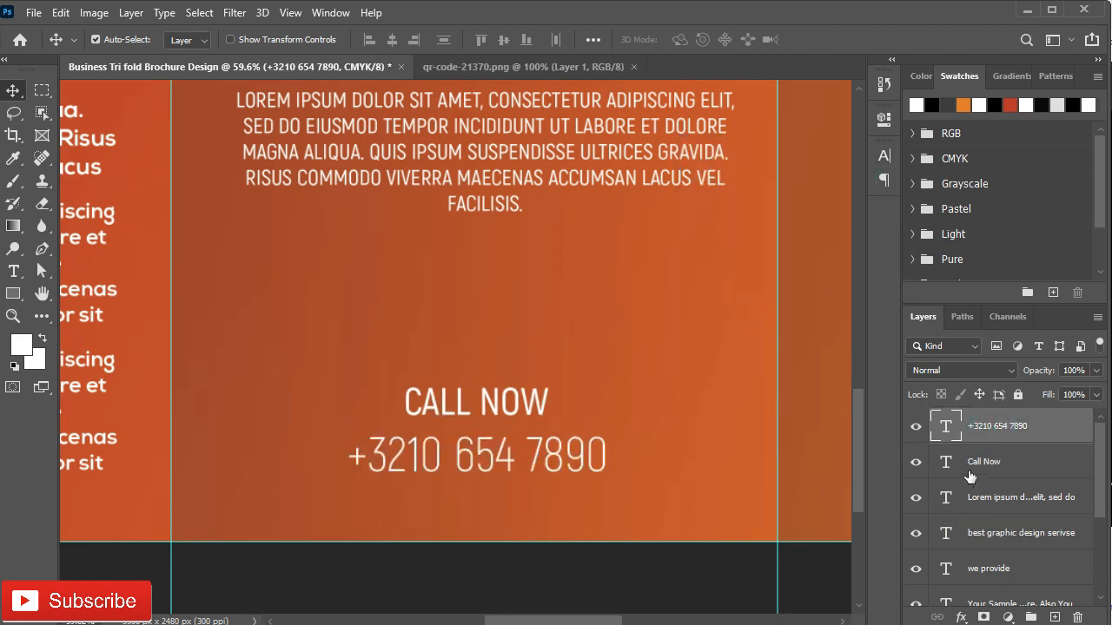
# Step: Group the middle panel's text layers into Group 1
pyautogui.scroll(-5, 974, 526)
pyautogui.keyDown('shift'); pyautogui.click(1000, 554); pyautogui.keyUp('shift')
pyautogui.hotkey('ctrl', 'g')
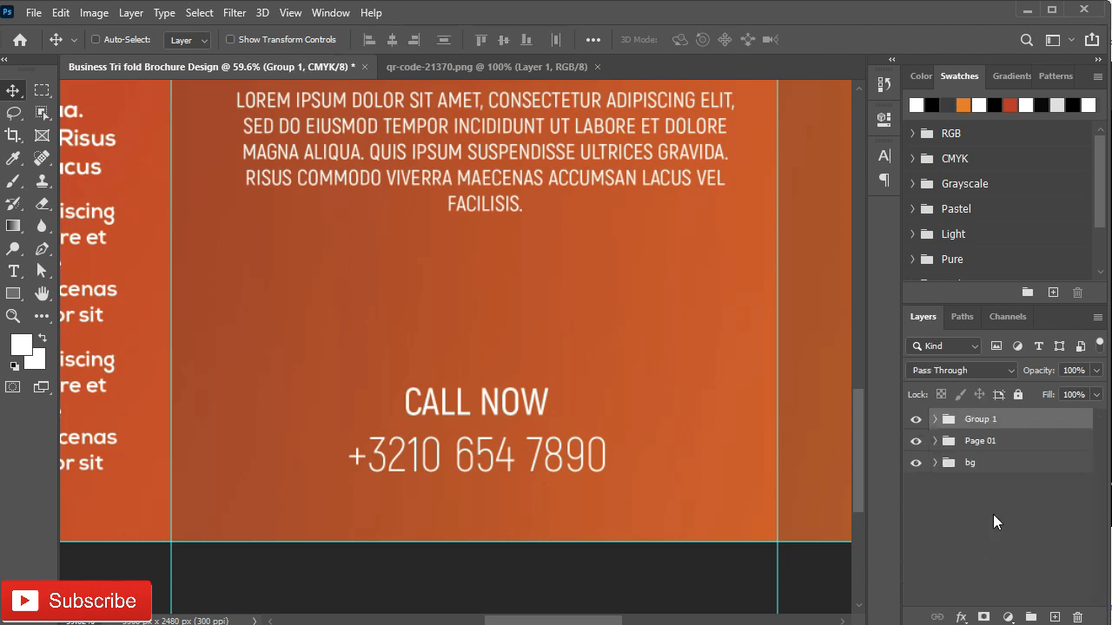
# Step: Rename Group 1 to Page 02
pyautogui.doubleClick(976, 419)
pyautogui.press('Return')
pyautogui.moveTo(749, 298); pyautogui.dragTo(418, 443)
pyautogui.scroll(-4, 452, 403)
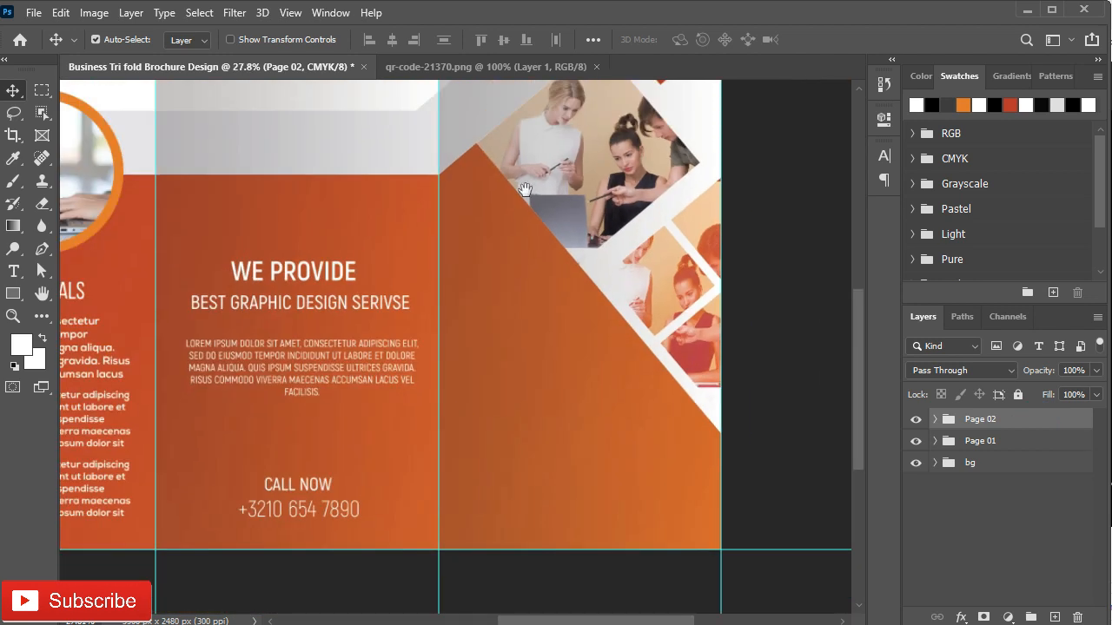
pyautogui.moveTo(522, 192); pyautogui.dragTo(522, 446)
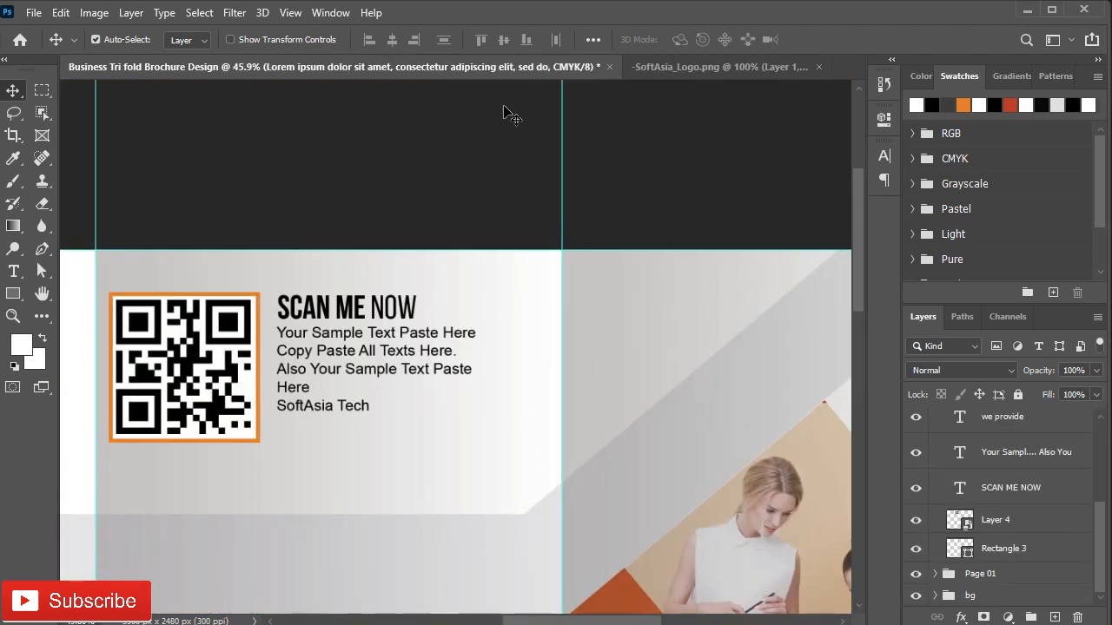
# Step: Bring the logo into the brochure as a smart object, scaled to about 90% near the top
pyautogui.click(653, 70)
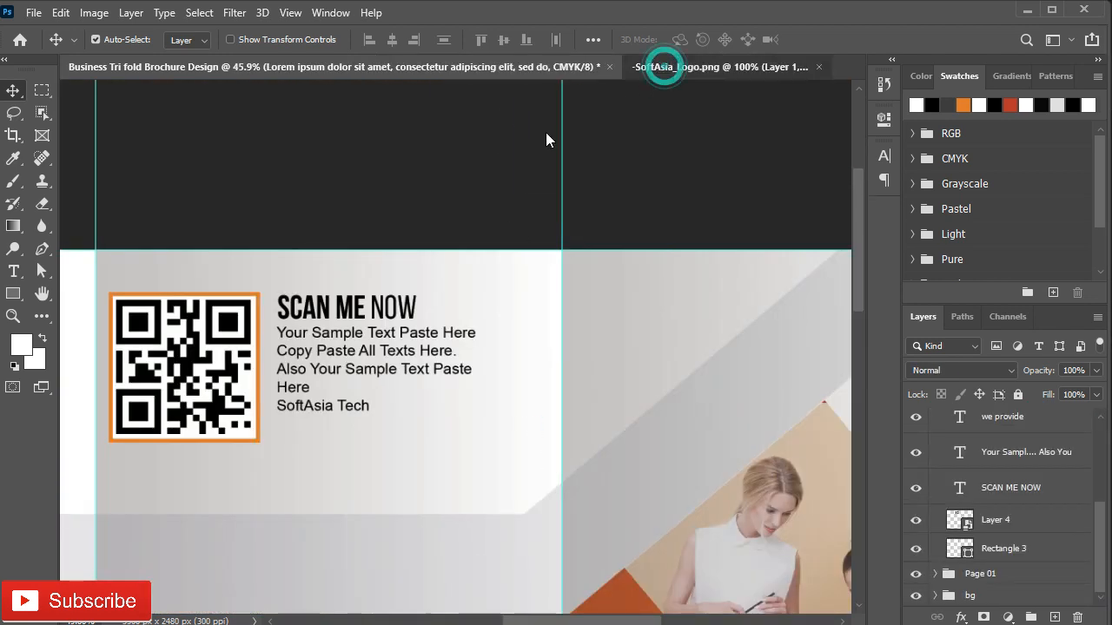
pyautogui.moveTo(512, 325); pyautogui.dragTo(624, 182)
pyautogui.rightClick(1021, 435)
pyautogui.click(827, 241)
pyautogui.hotkey('ctrl', 't')
pyautogui.moveTo(679, 241); pyautogui.dragTo(668, 225)
pyautogui.moveTo(599, 186); pyautogui.dragTo(604, 180)
pyautogui.click(824, 42)
# Step: Paste the YOUR BUSINESS INTO THE REAL WORLD headline as text in the right panel
pyautogui.moveTo(601, 449); pyautogui.dragTo(411, 150)
pyautogui.moveTo(677, 552); pyautogui.dragTo(636, 413)
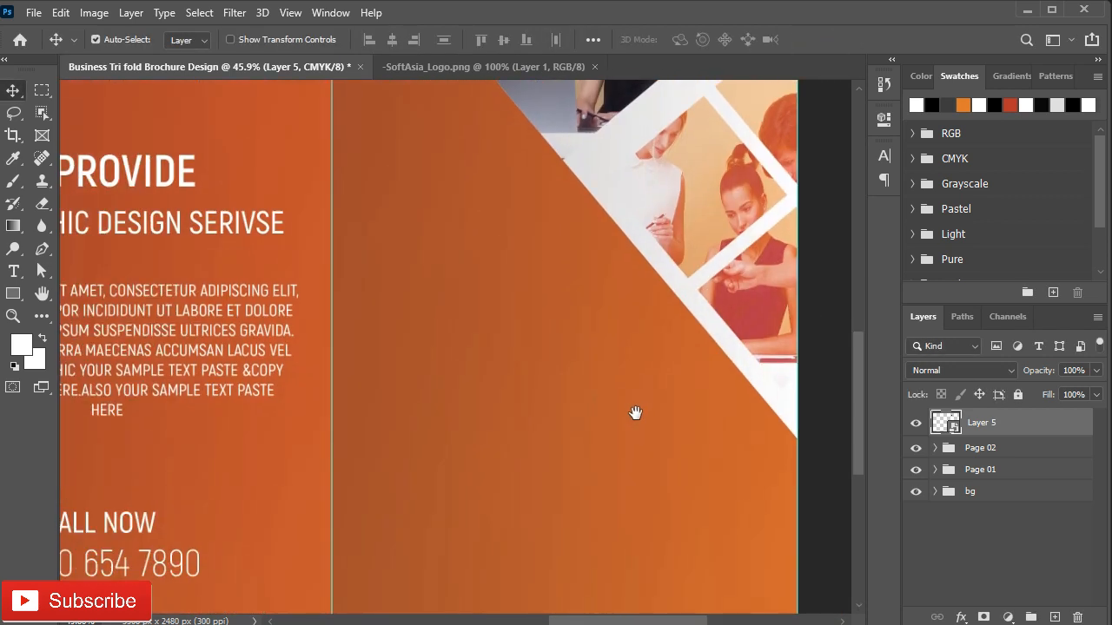
pyautogui.press('t')
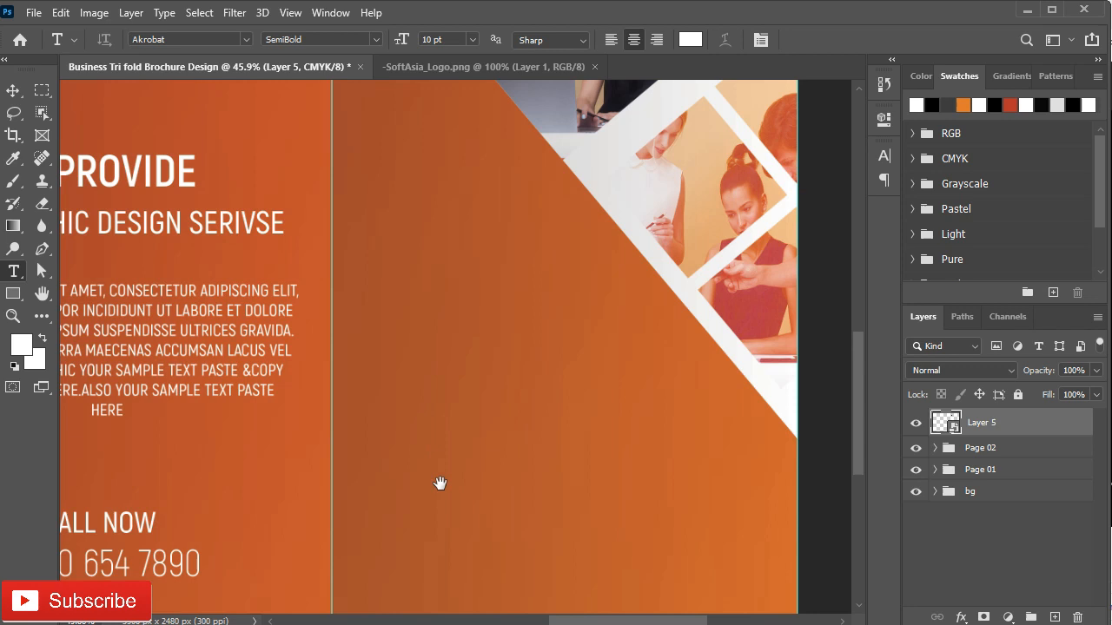
pyautogui.moveTo(440, 484); pyautogui.dragTo(424, 385)
pyautogui.click(407, 261)
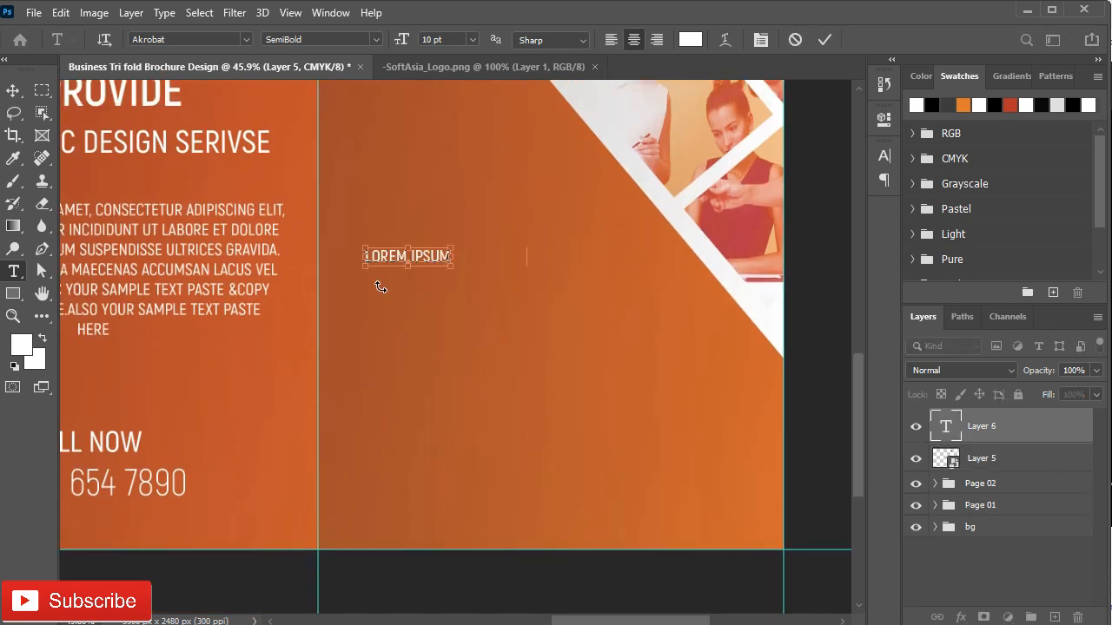
pyautogui.write('YOUR BUSINESS INTO THE REAL WORLD')
# Step: Break the headline into four lines: YOUR / BUSINESS / INTO THE REAL / WORLD
pyautogui.click(329, 255)
pyautogui.press('BackSpace')
pyautogui.press('Return')
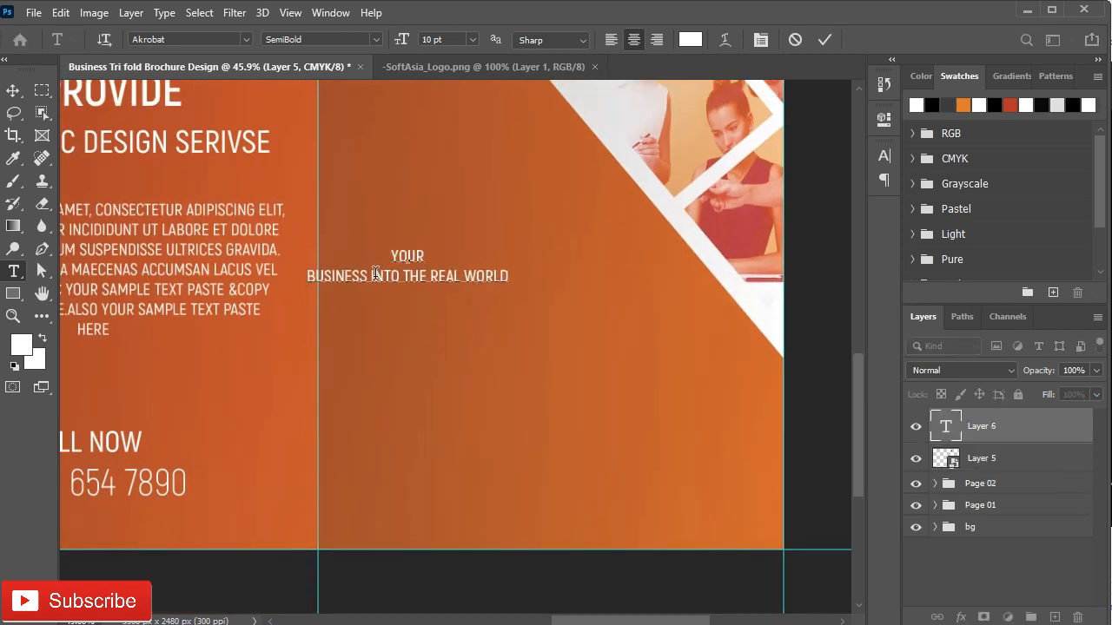
pyautogui.click(376, 276)
pyautogui.press('BackSpace')
pyautogui.press('Return')
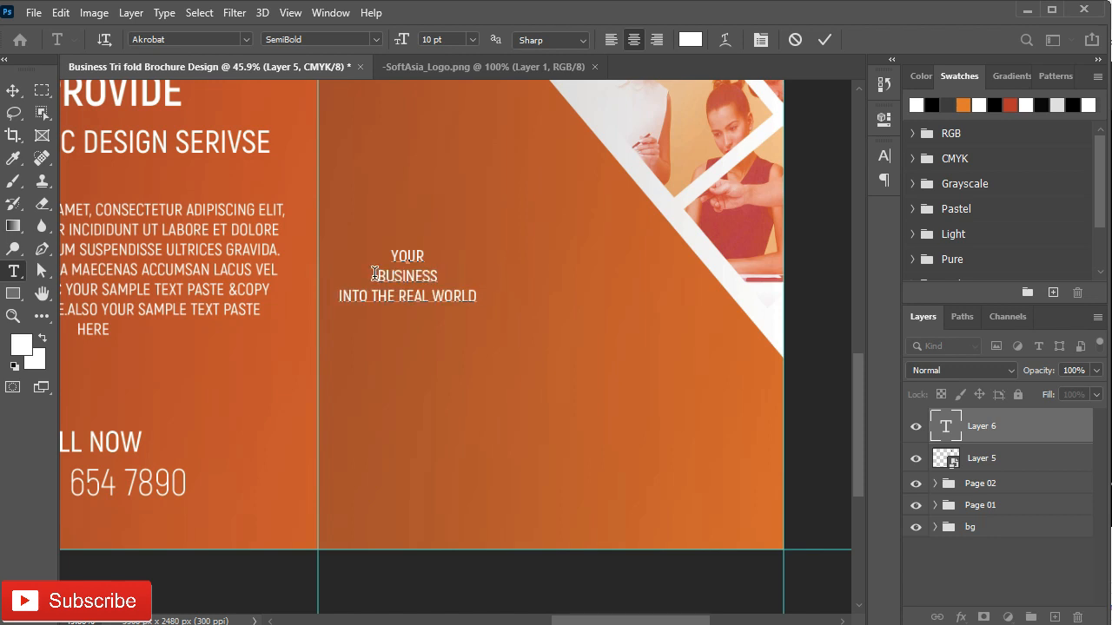
pyautogui.click(434, 295)
pyautogui.press('BackSpace')
pyautogui.press('Return')
pyautogui.click(824, 39)
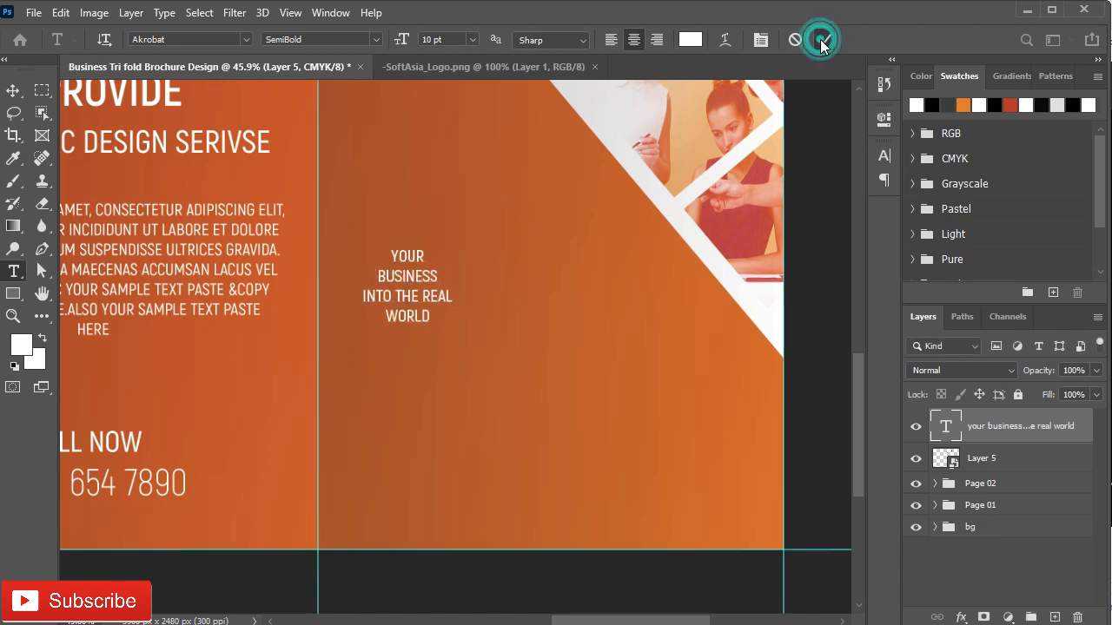
# Step: Left-align the headline and set its size to 27 pt
pyautogui.click(885, 180)
pyautogui.click(700, 181)
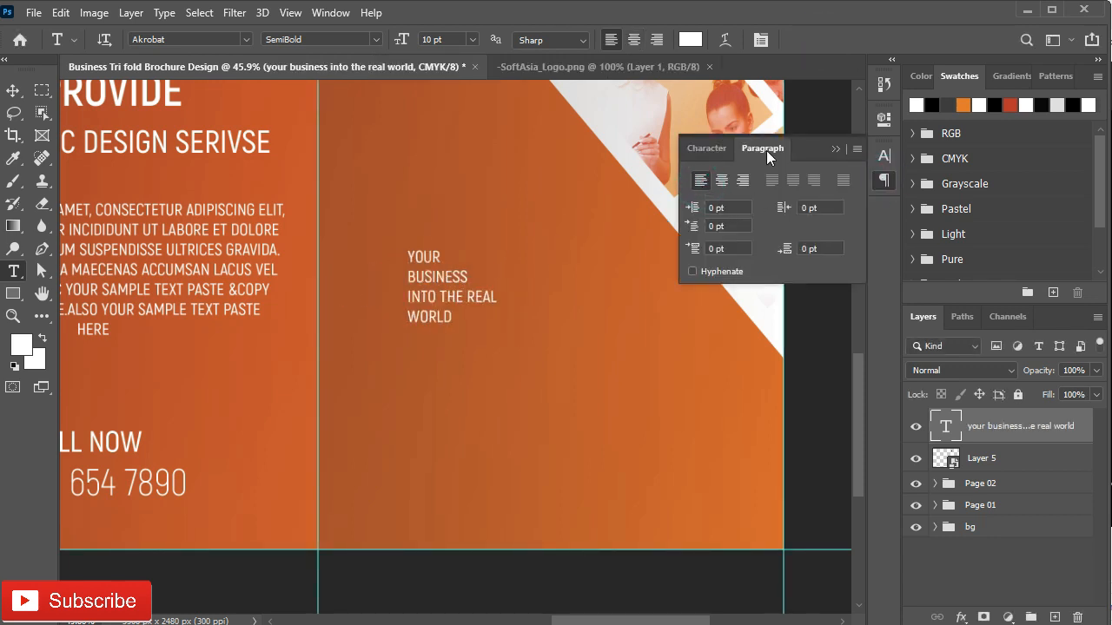
pyautogui.click(841, 149)
pyautogui.click(882, 157)
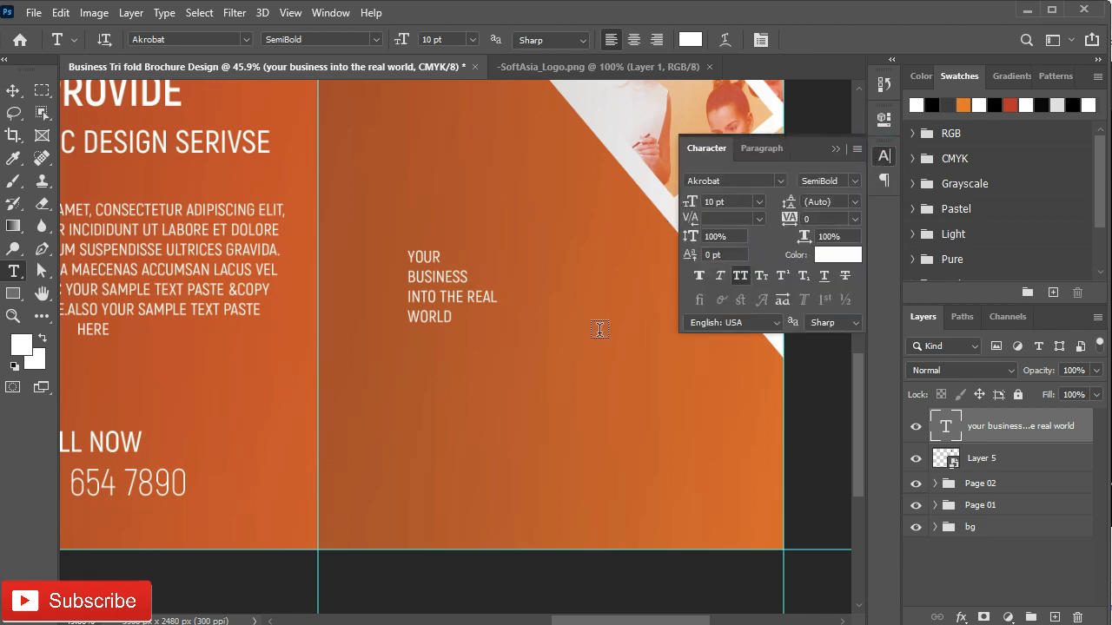
pyautogui.click(761, 201)
pyautogui.click(734, 371)
pyautogui.moveTo(700, 199); pyautogui.dragTo(696, 198)
pyautogui.click(835, 148)
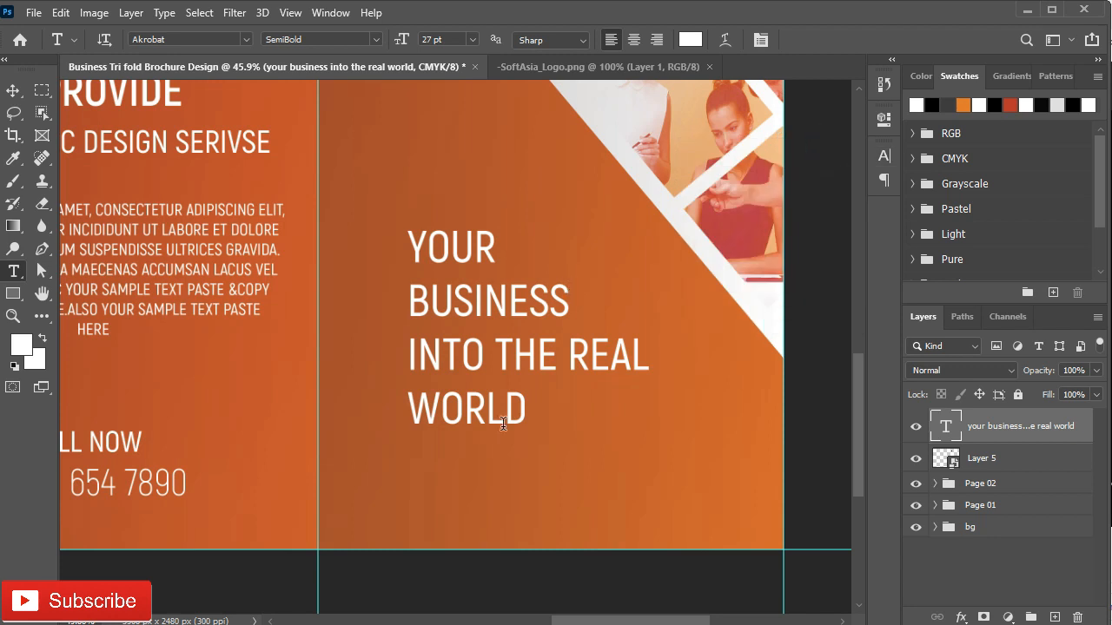
# Step: Make WORLD bold and INTO THE REAL Regular weight
pyautogui.click(886, 162)
pyautogui.moveTo(408, 408); pyautogui.dragTo(527, 408)
pyautogui.click(850, 181)
pyautogui.click(844, 268)
pyautogui.moveTo(631, 355); pyautogui.dragTo(408, 356)
pyautogui.click(858, 182)
pyautogui.click(862, 235)
# Step: Make BUSINESS bold and YOUR Light, then commit the headline edits
pyautogui.moveTo(575, 301); pyautogui.dragTo(408, 301)
pyautogui.click(852, 180)
pyautogui.click(829, 266)
pyautogui.moveTo(498, 247); pyautogui.dragTo(408, 247)
pyautogui.click(854, 181)
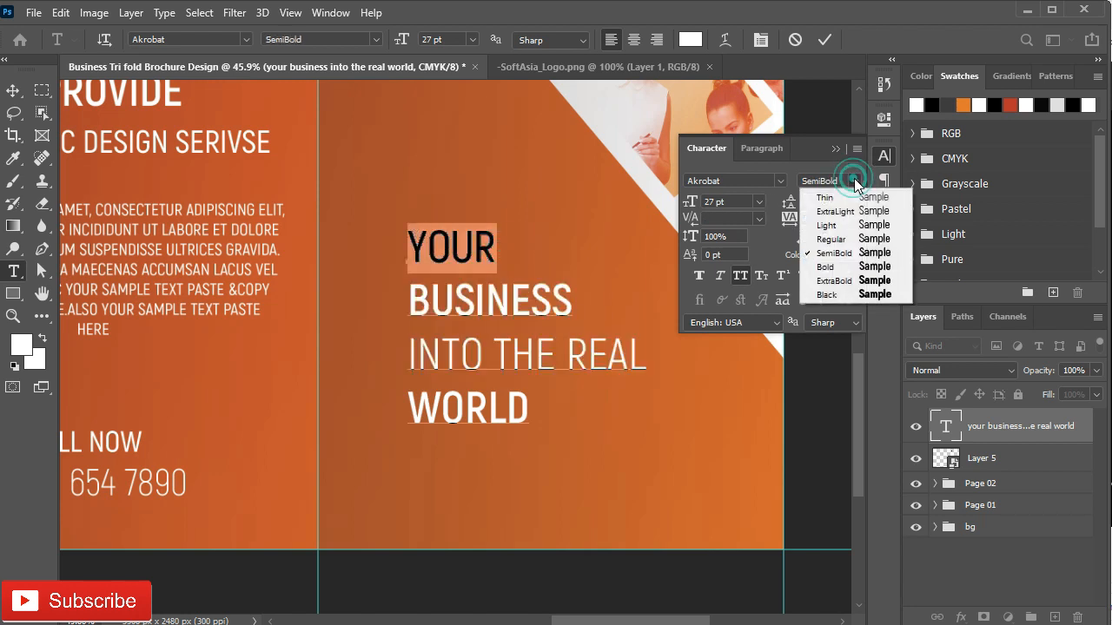
pyautogui.click(849, 225)
pyautogui.click(835, 149)
pyautogui.click(825, 39)
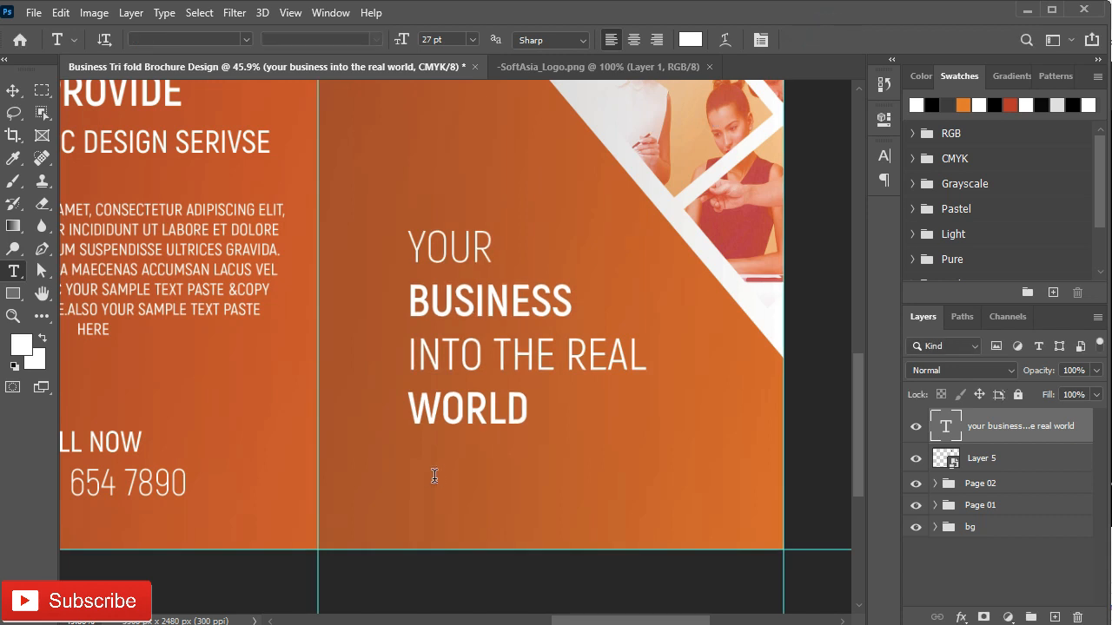
# Step: Shift the headline left, group it with the logo as 'Page 03', and fit the brochure in view
pyautogui.press('v')
pyautogui.moveTo(469, 358); pyautogui.dragTo(423, 359)
pyautogui.keyDown('shift'); pyautogui.click(1019, 460); pyautogui.keyUp('shift')
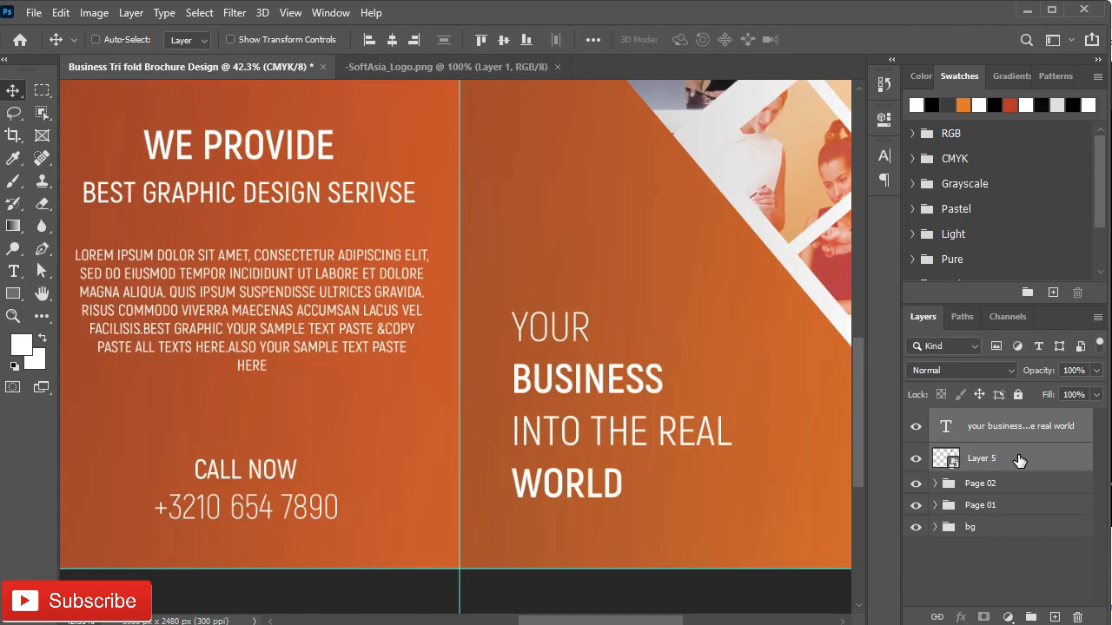
pyautogui.hotkey('ctrl', 'g')
pyautogui.doubleClick(984, 420)
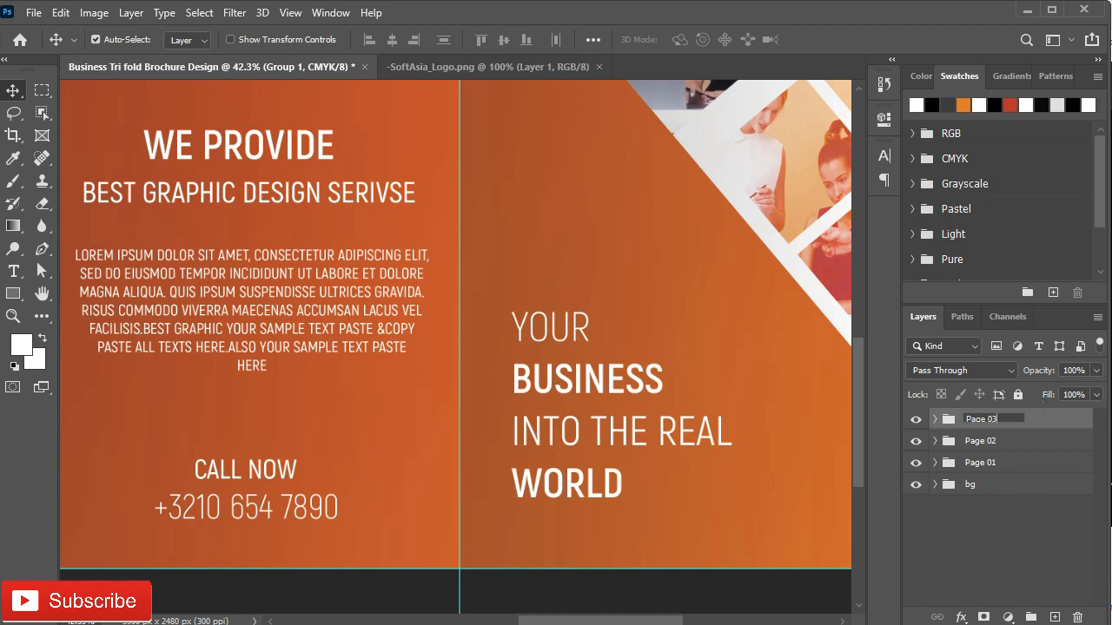
pyautogui.write('Page 03')
pyautogui.press('Return')
pyautogui.hotkey('ctrl', '0')
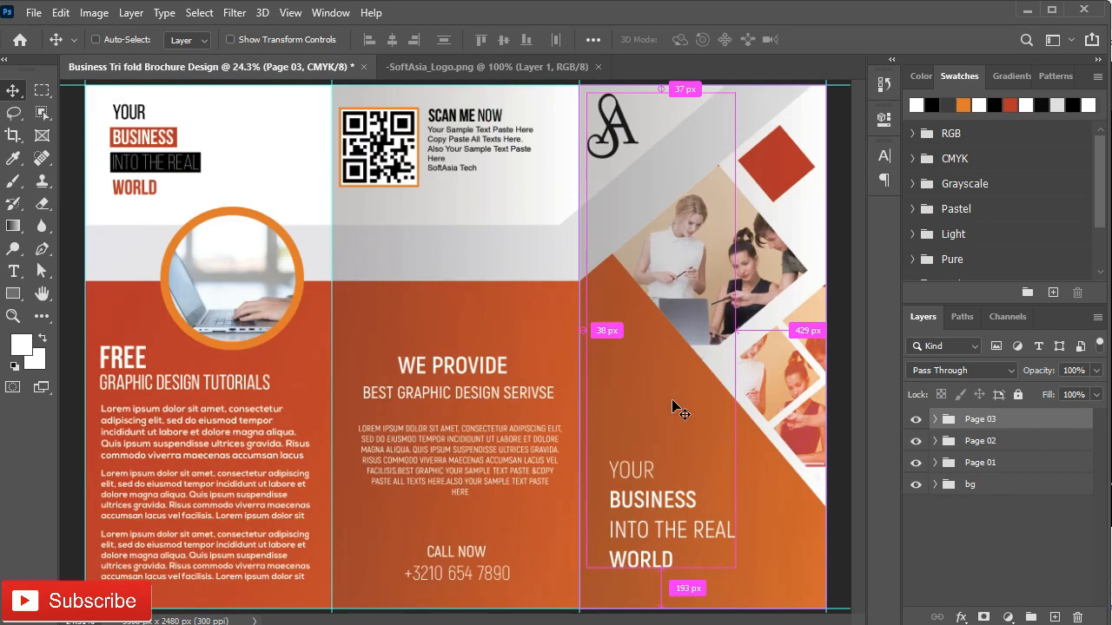